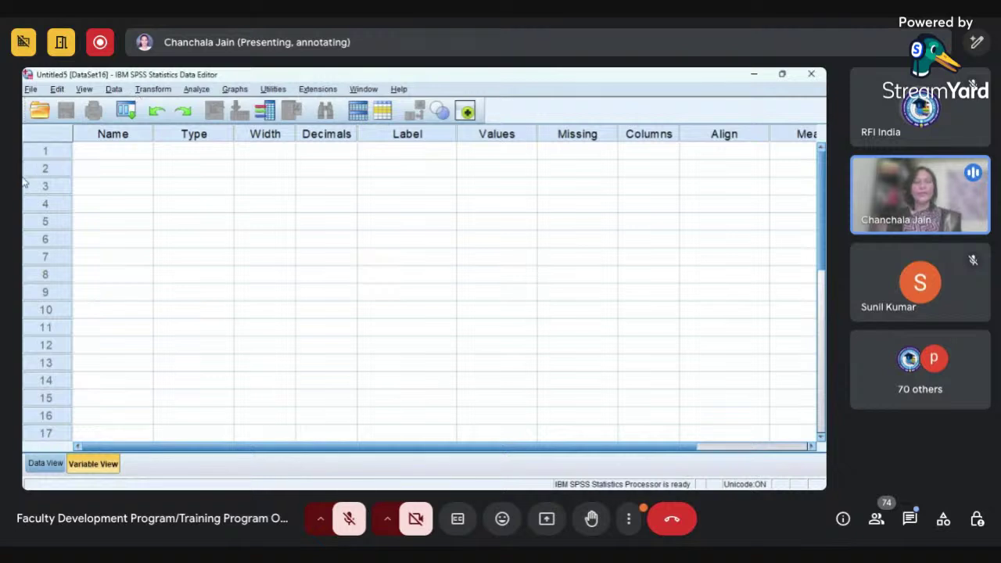
# - Show the empty Untitled5 dataset in Data View
pyautogui.click(45, 466)
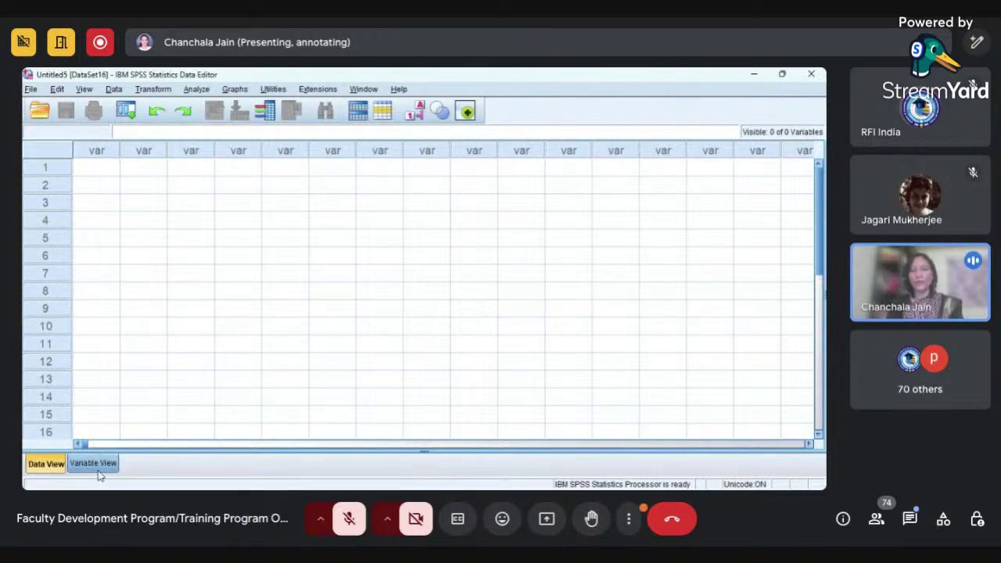
# - Return to Variable View of the empty Untitled5 dataset
pyautogui.click(96, 464)
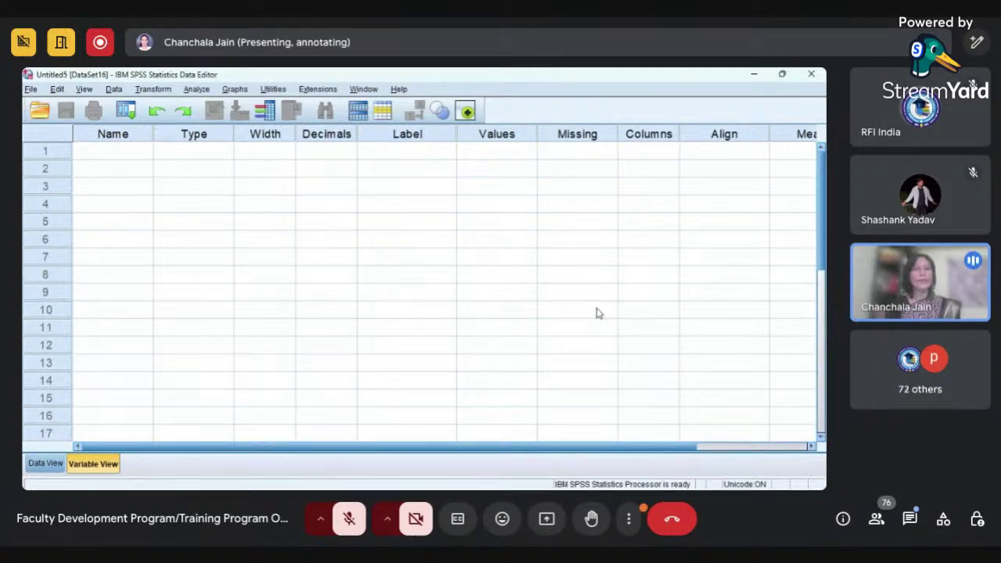
pyautogui.click(130, 161)
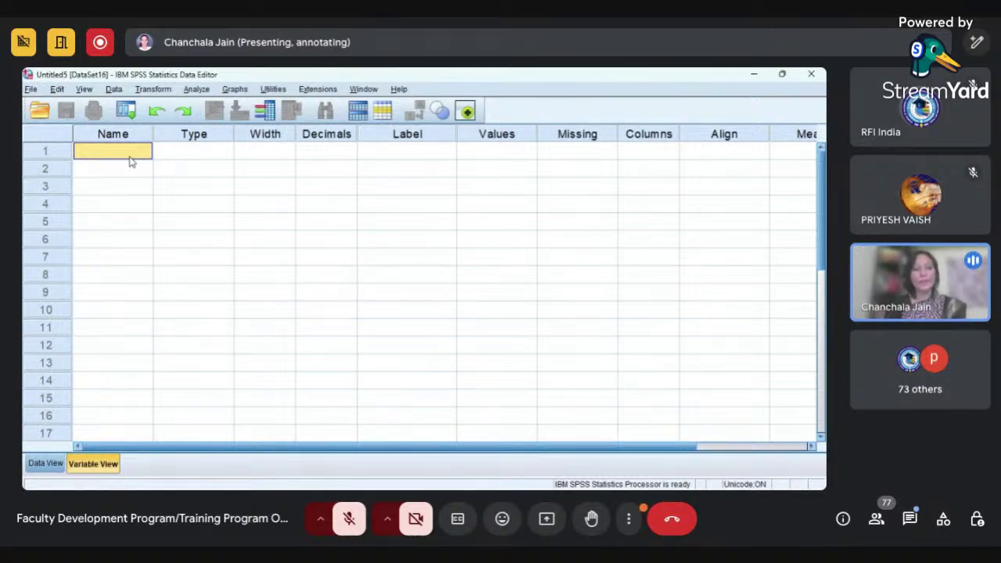
pyautogui.write('#Ge')
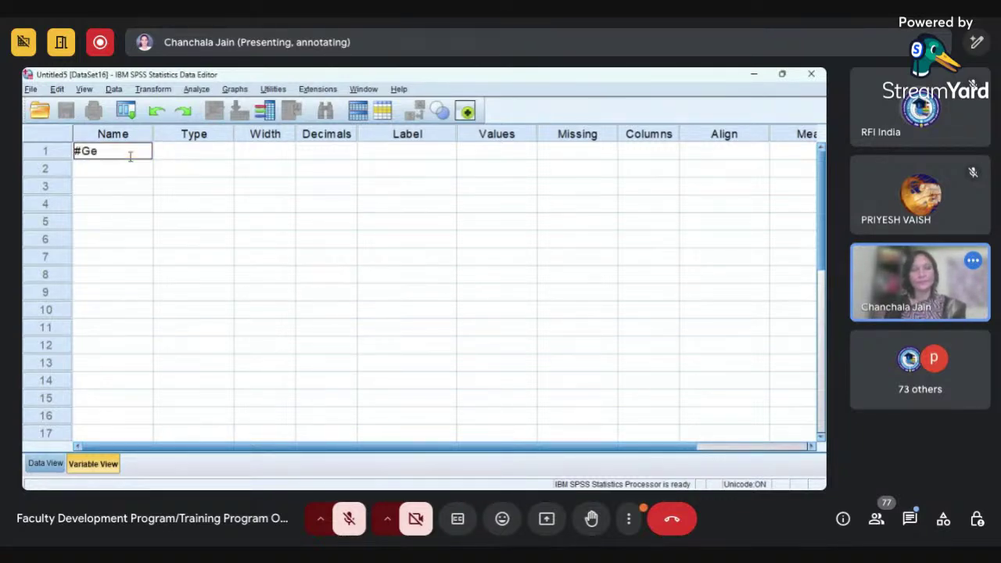
pyautogui.write('nder')
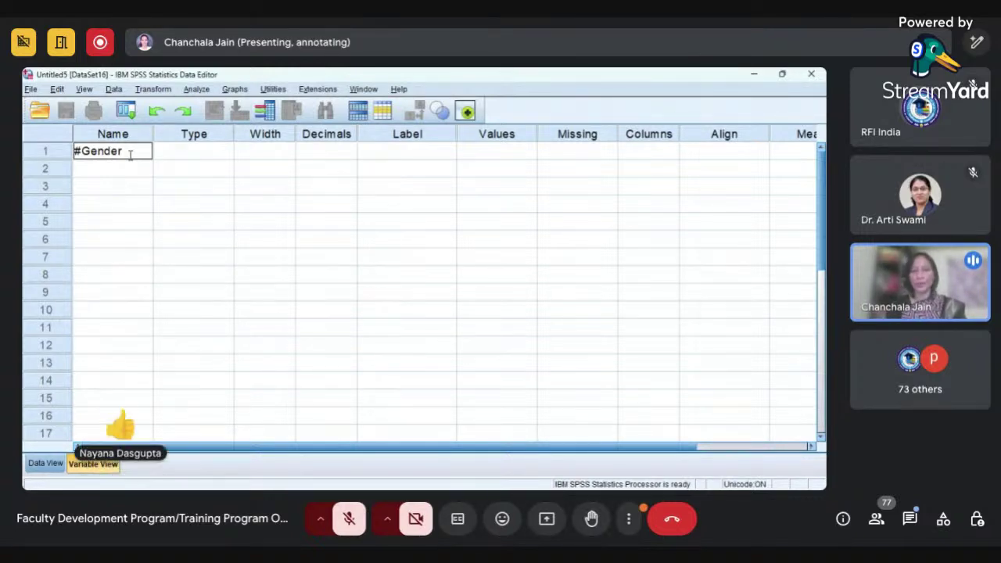
pyautogui.press('Return')
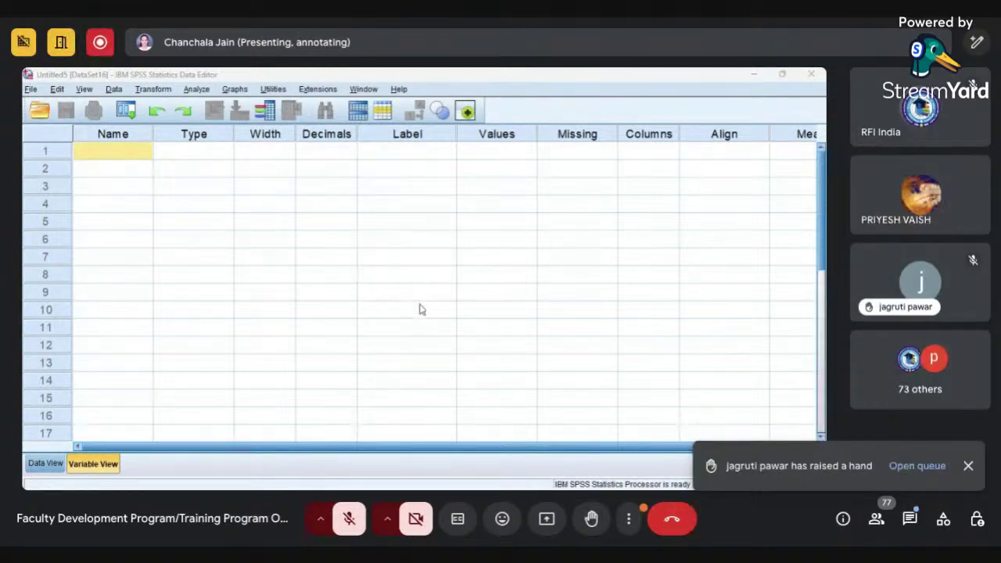
pyautogui.click(421, 310)
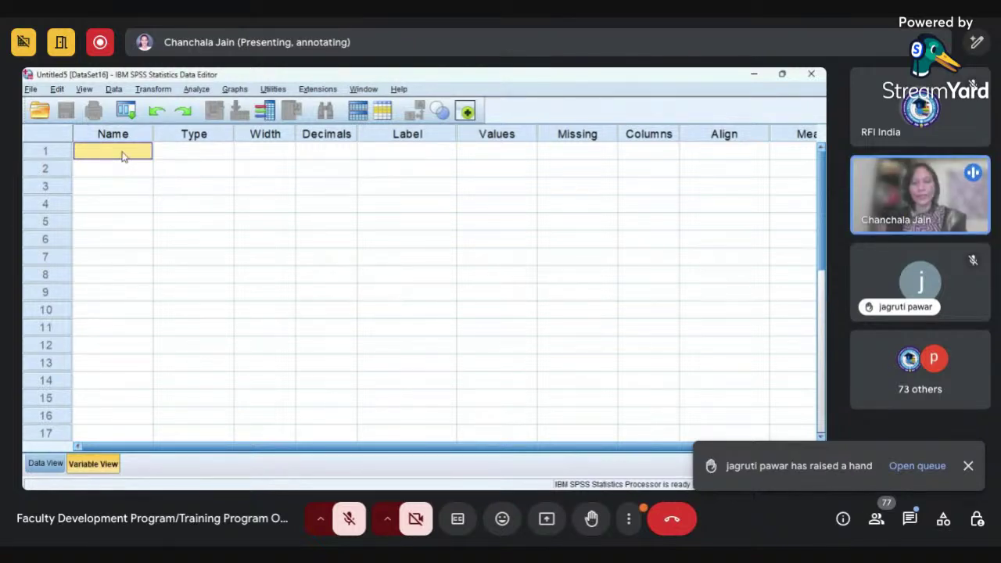
pyautogui.write('$Gender')
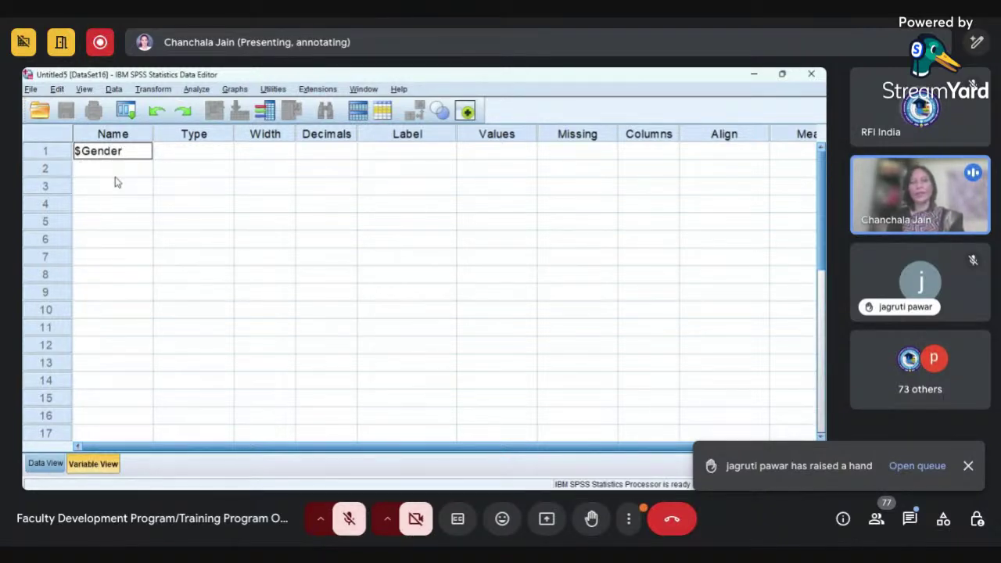
pyautogui.press('Return')
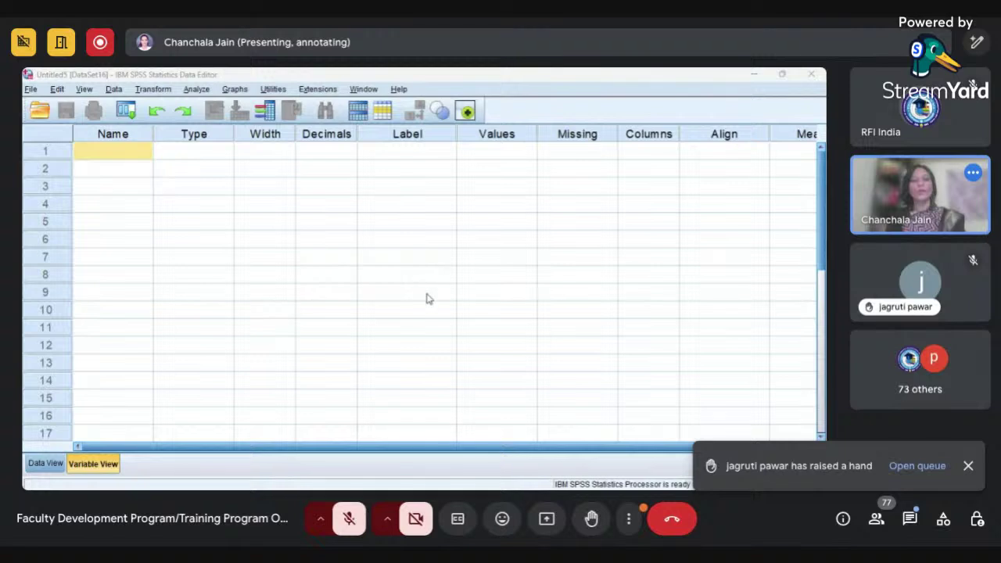
pyautogui.press('Return')
pyautogui.write('&Gender')
pyautogui.press('Return')
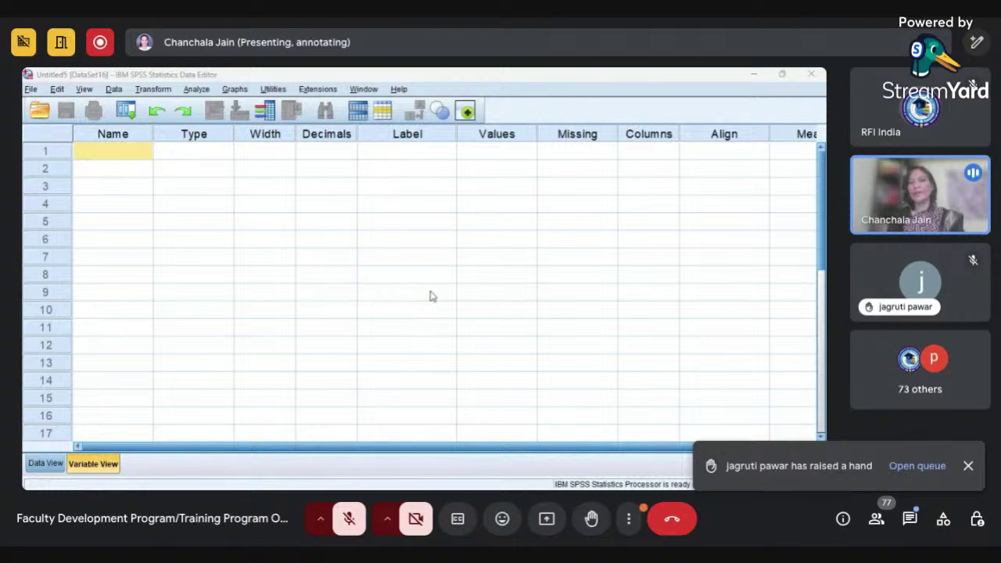
pyautogui.click(428, 309)
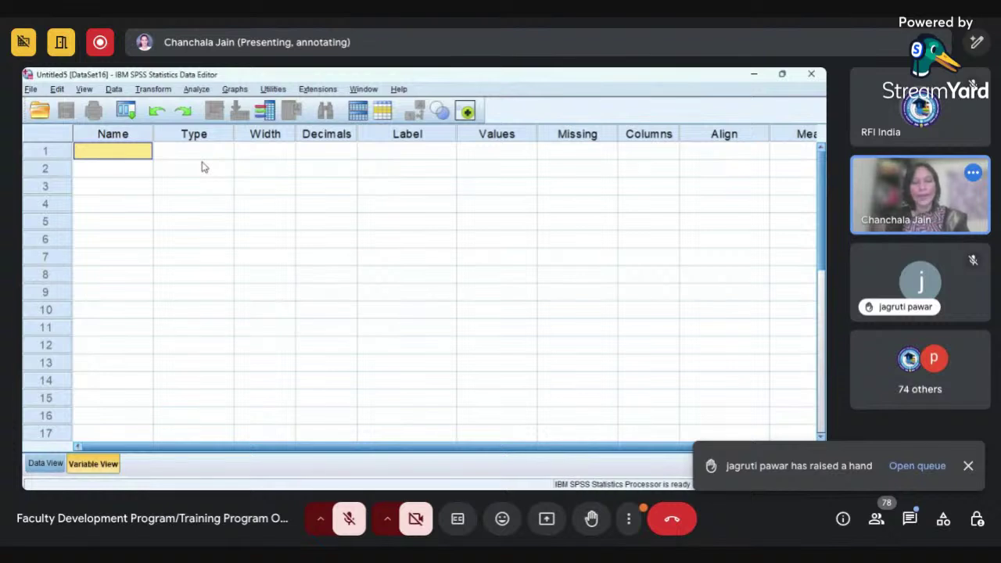
pyautogui.write('@Gender')
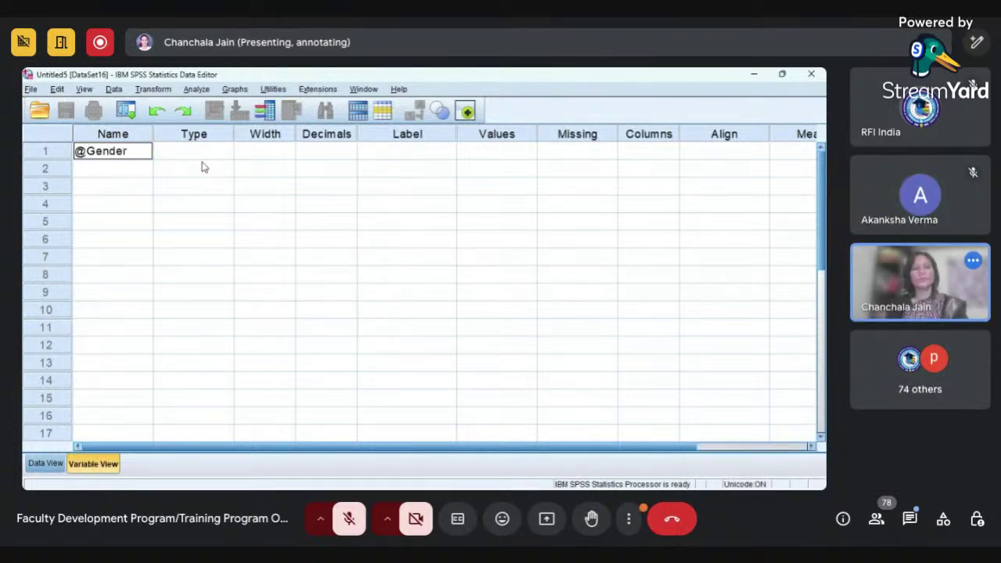
pyautogui.press('Tab')
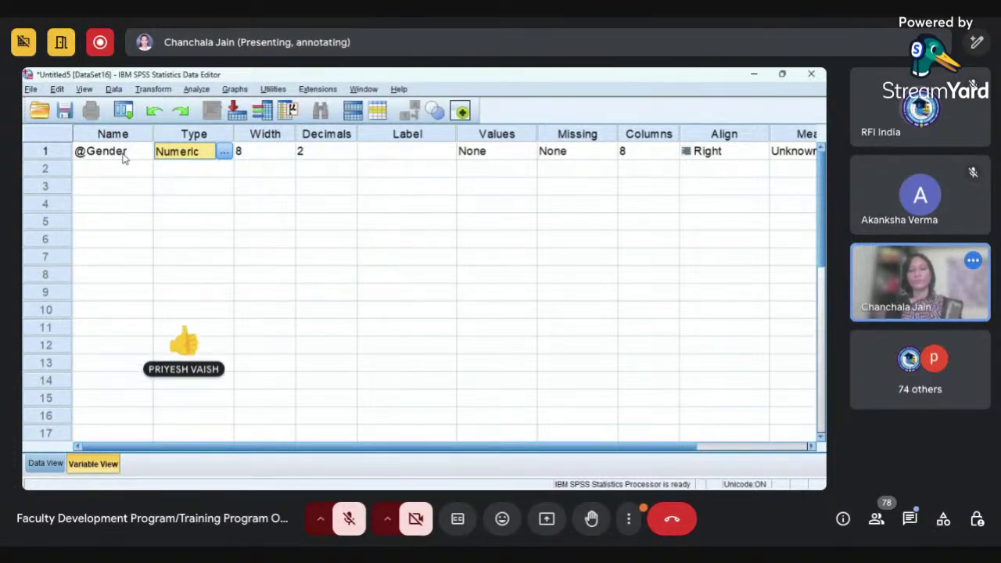
pyautogui.click(109, 157)
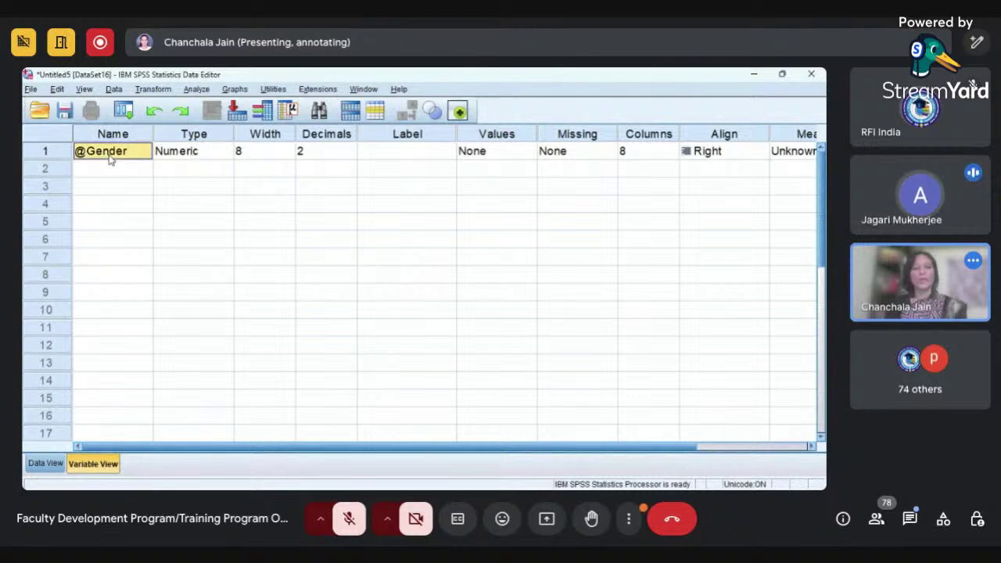
pyautogui.write('1Gender')
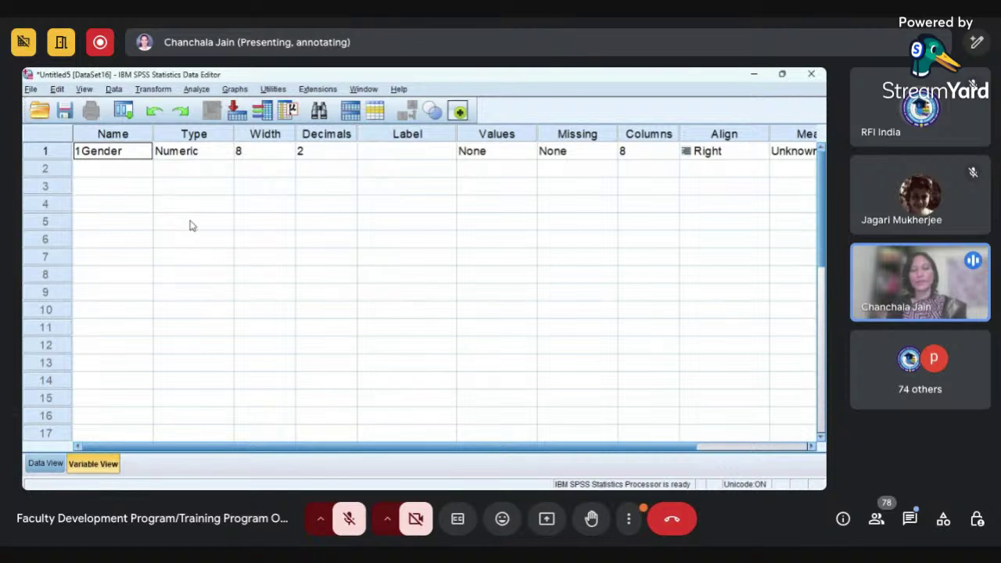
pyautogui.press('Tab')
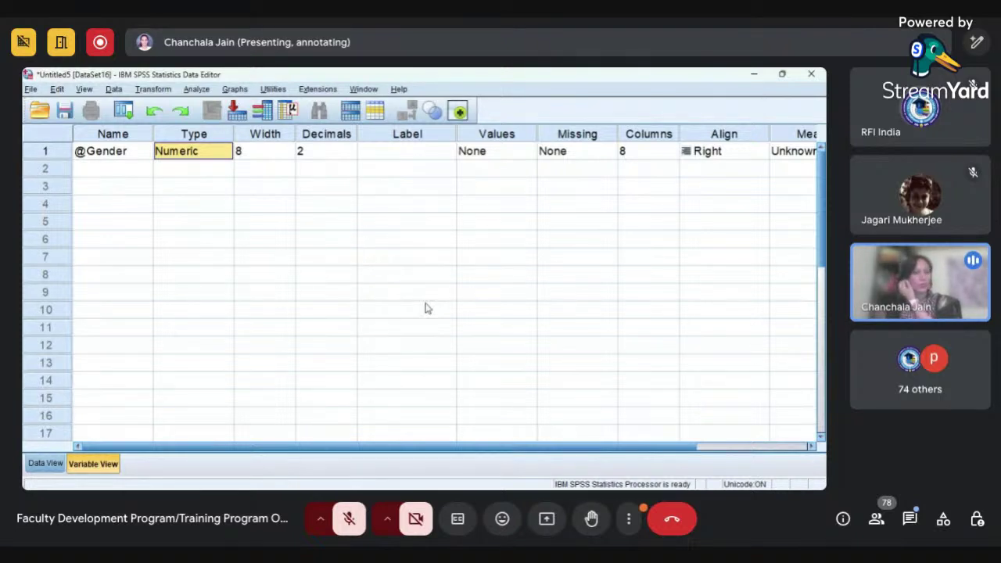
pyautogui.click(125, 155)
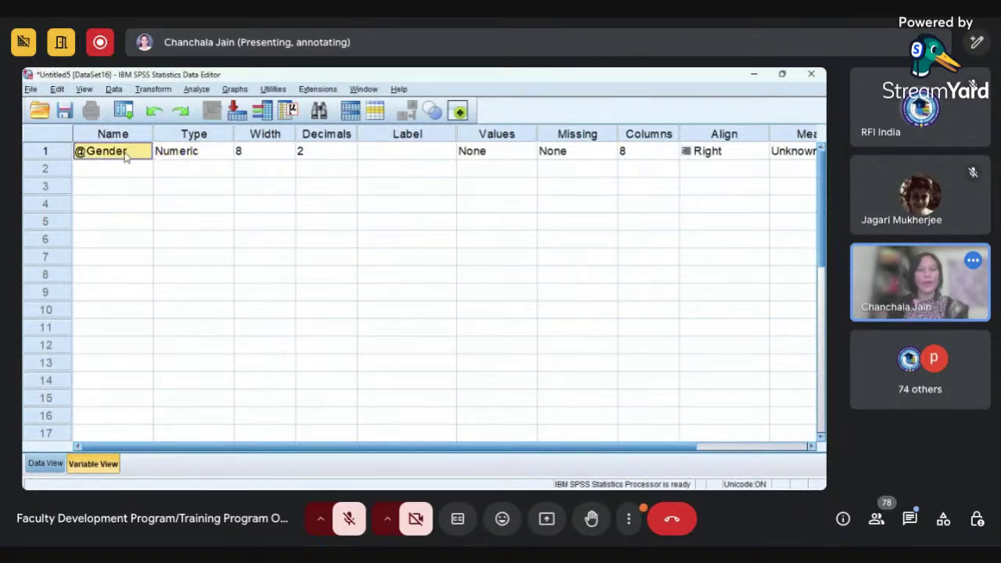
pyautogui.write('Gender')
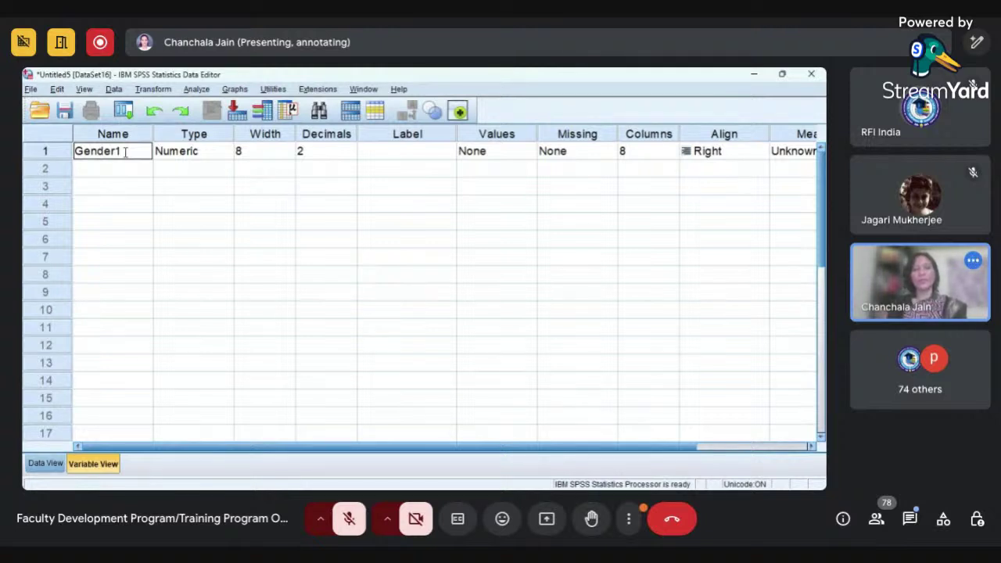
pyautogui.press('Tab')
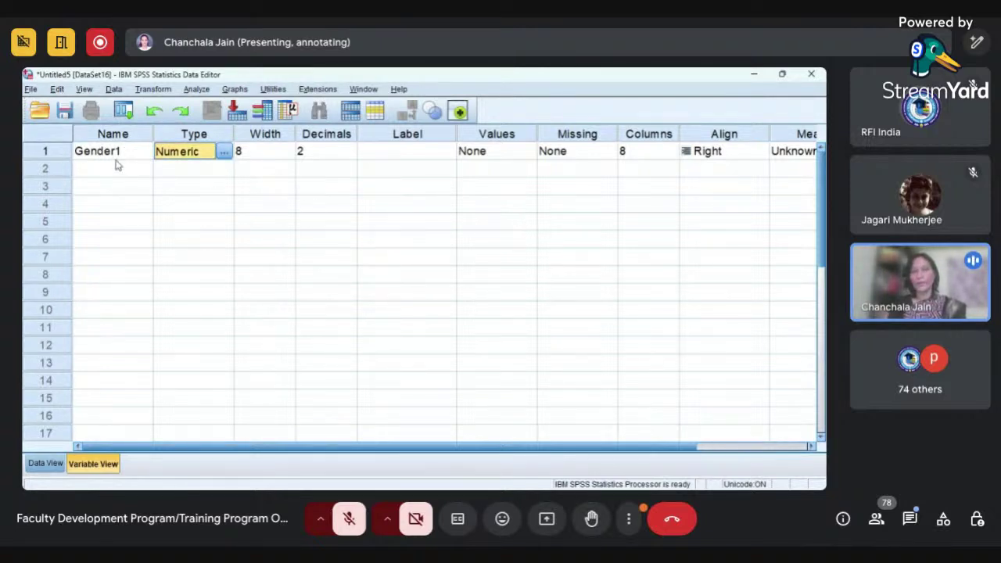
pyautogui.doubleClick(119, 152)
pyautogui.press('BackSpace')
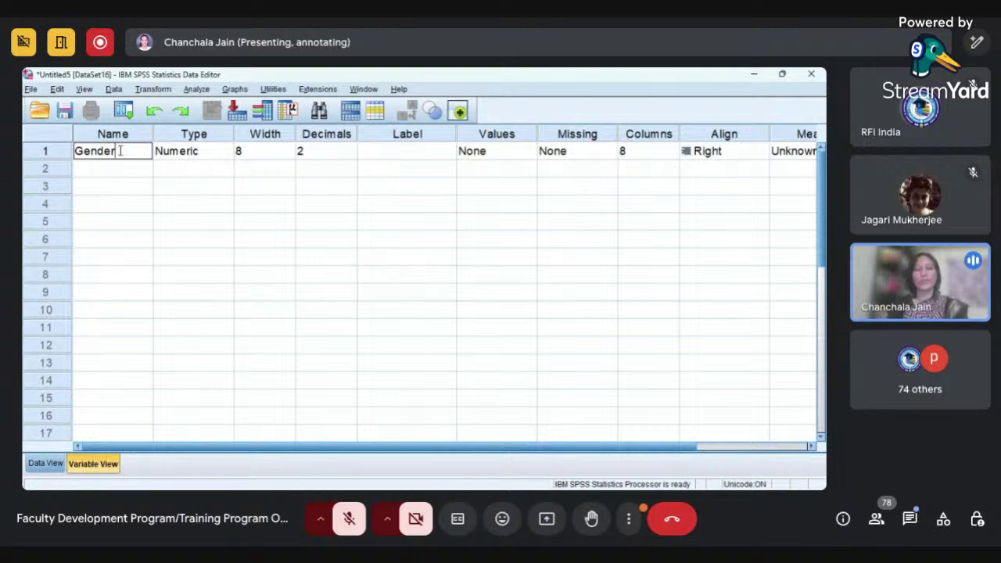
pyautogui.press('Tab')
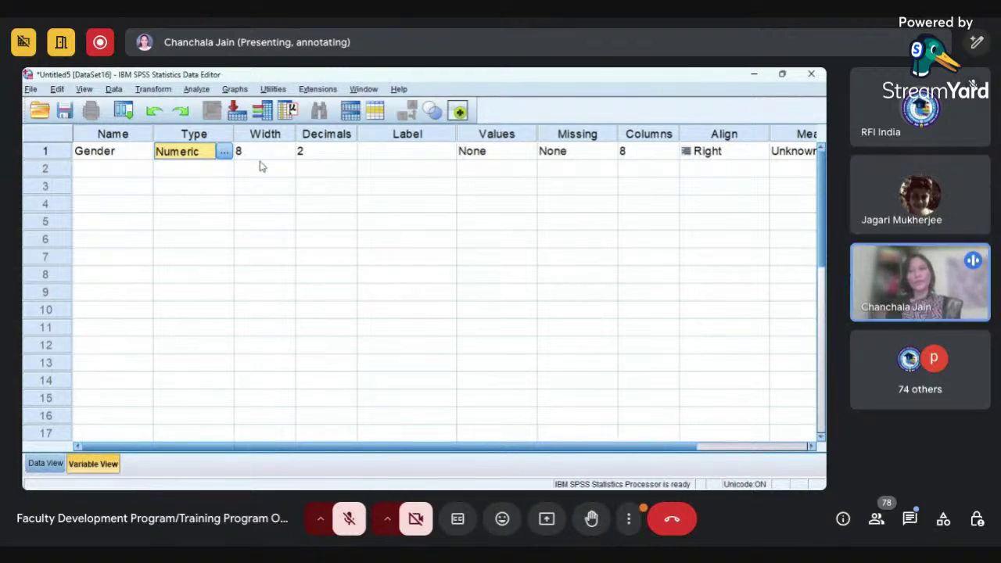
pyautogui.click(139, 158)
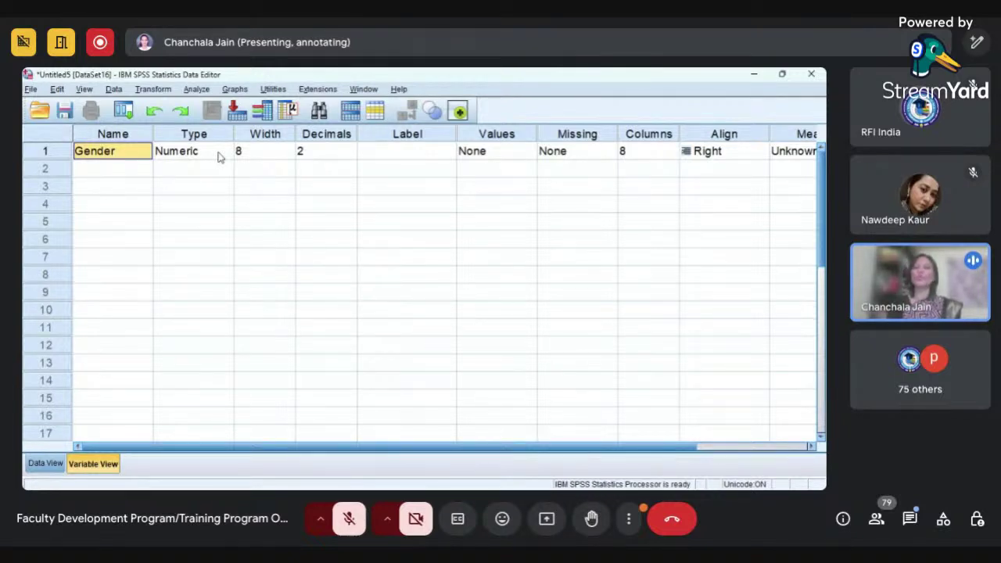
pyautogui.click(220, 158)
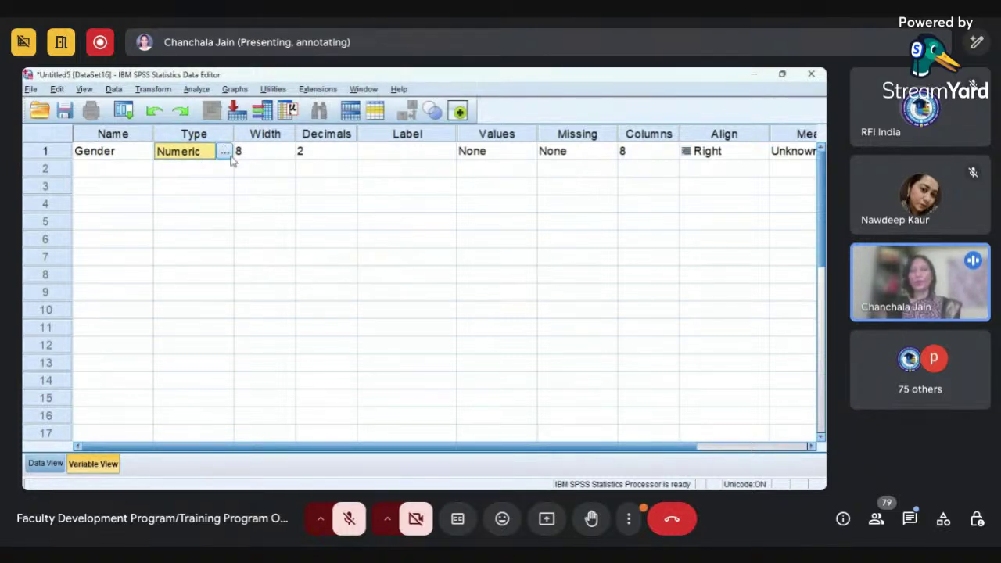
pyautogui.click(223, 154)
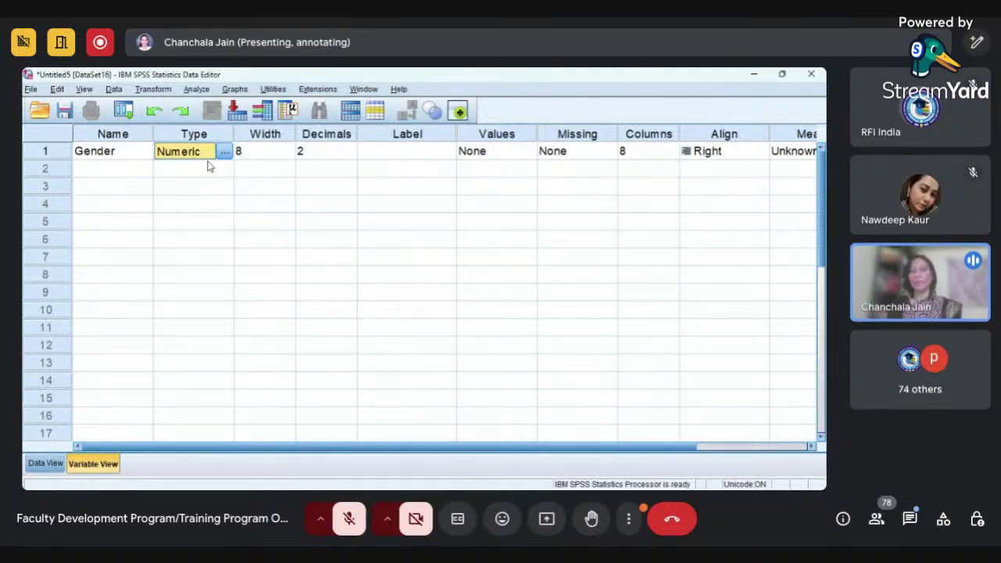
# - Lower Gender's decimals from 2 to 0 and select its width value 8
pyautogui.click(319, 156)
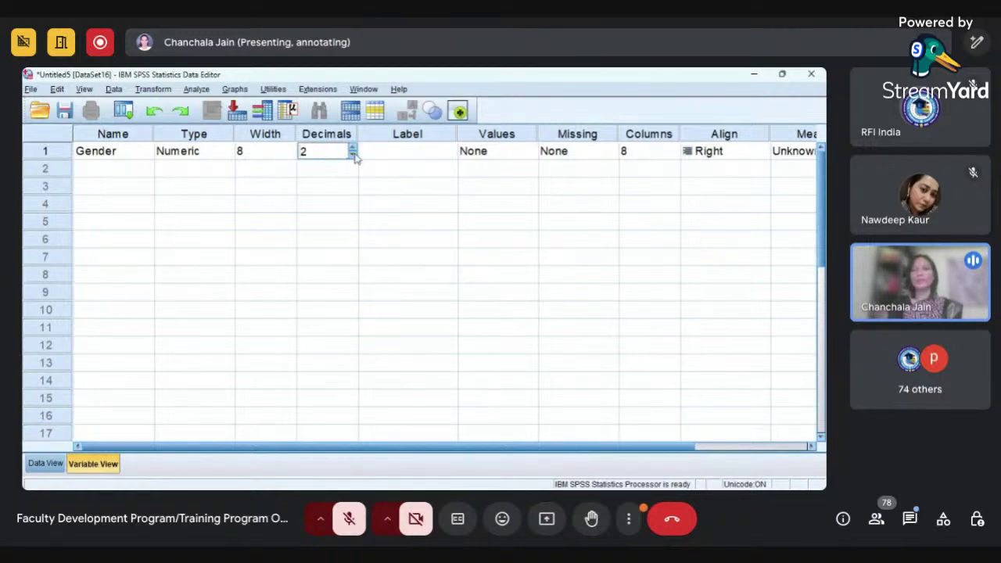
pyautogui.click(353, 155)
pyautogui.click(353, 155)
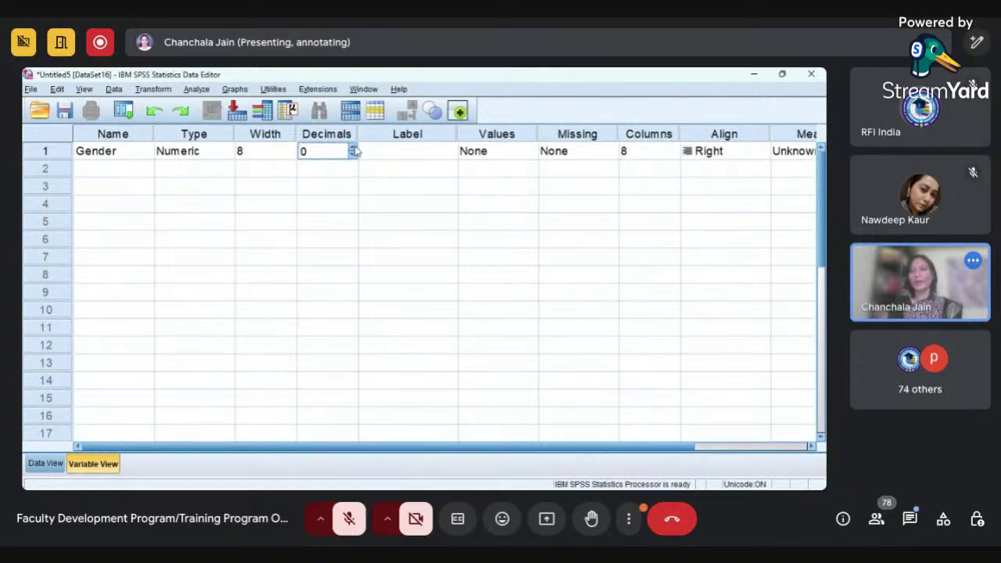
pyautogui.click(266, 152)
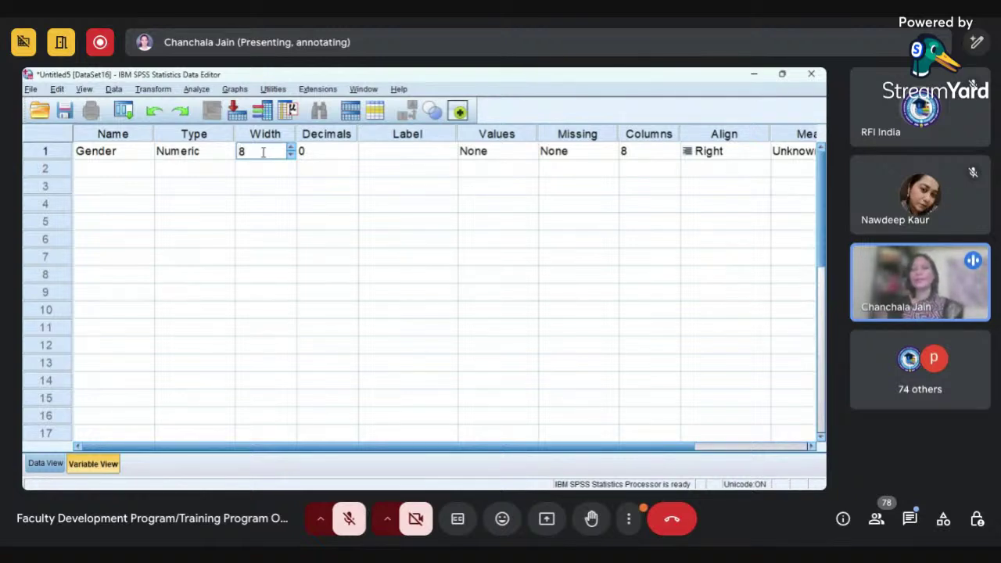
pyautogui.moveTo(263, 152); pyautogui.dragTo(228, 143)
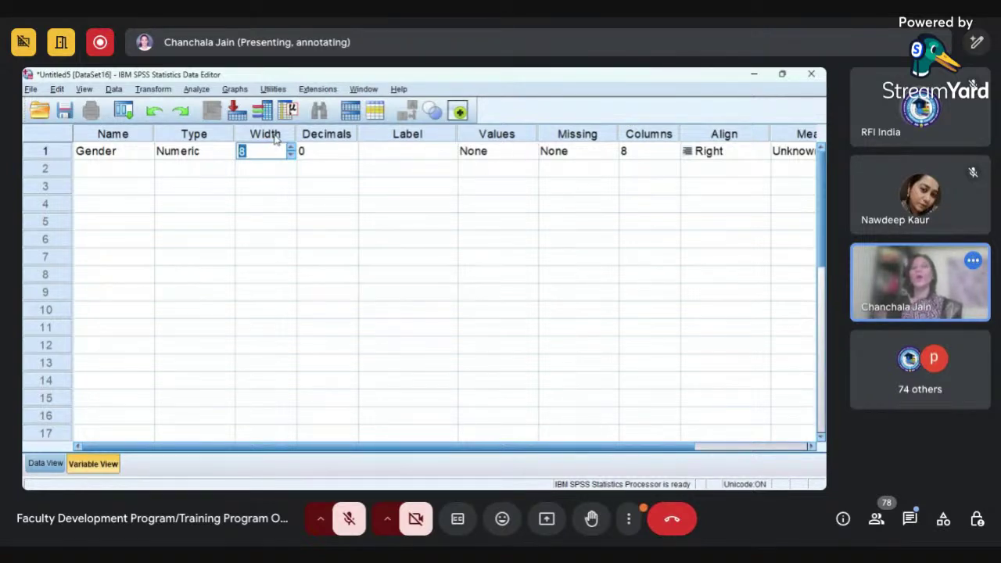
# - Add a second variable called Name and make it a String type
pyautogui.click(143, 173)
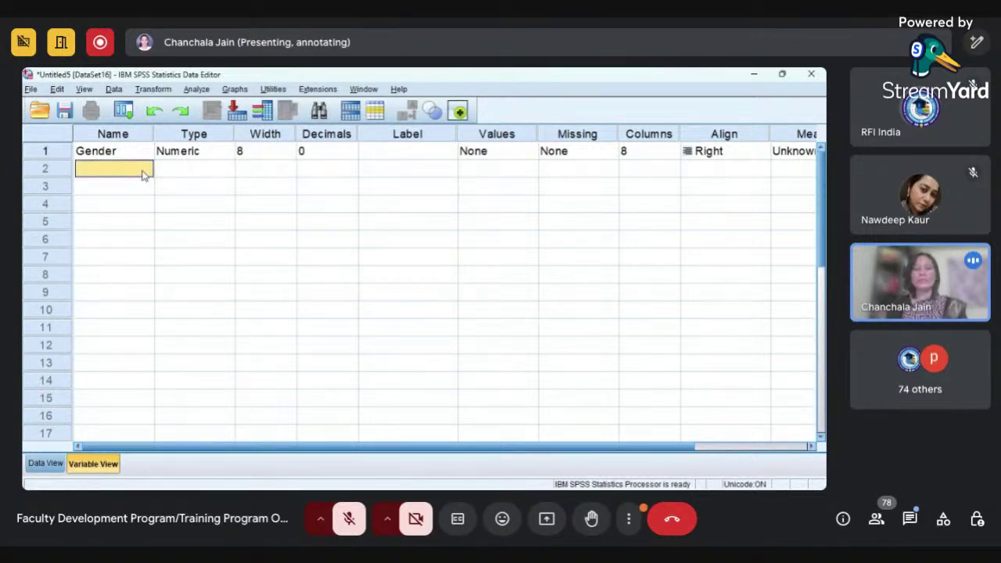
pyautogui.write('Name')
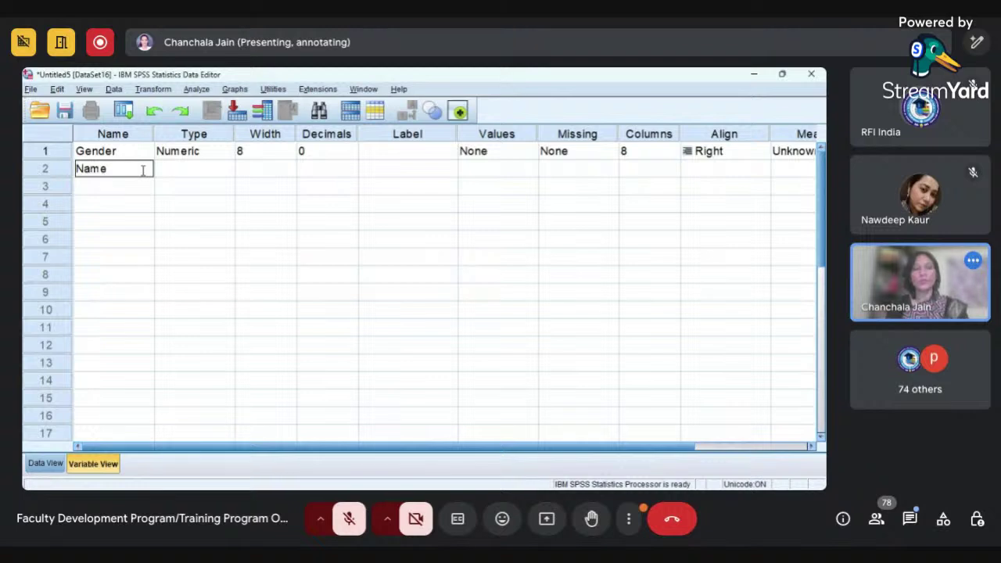
pyautogui.press('Tab')
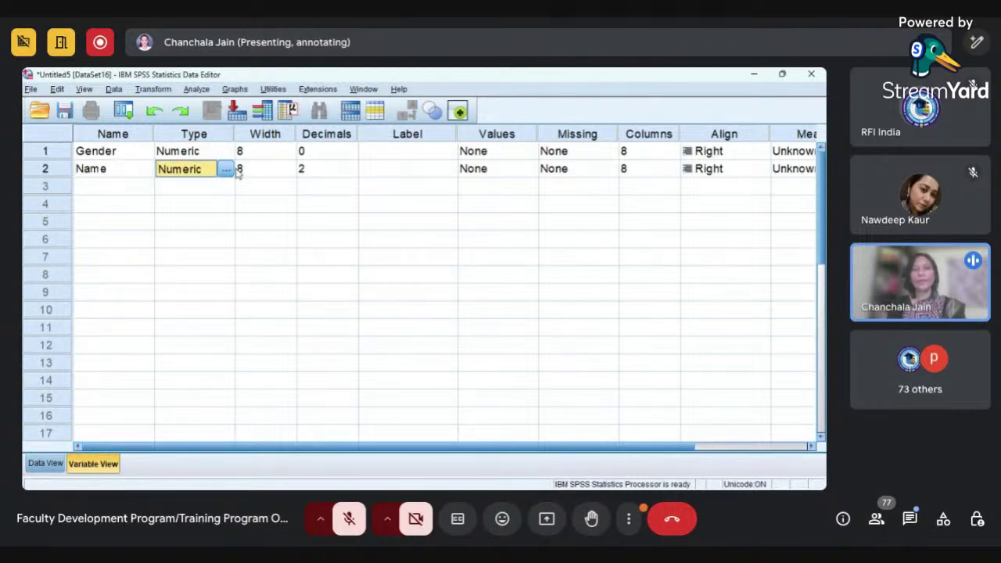
pyautogui.click(238, 170)
pyautogui.click(230, 173)
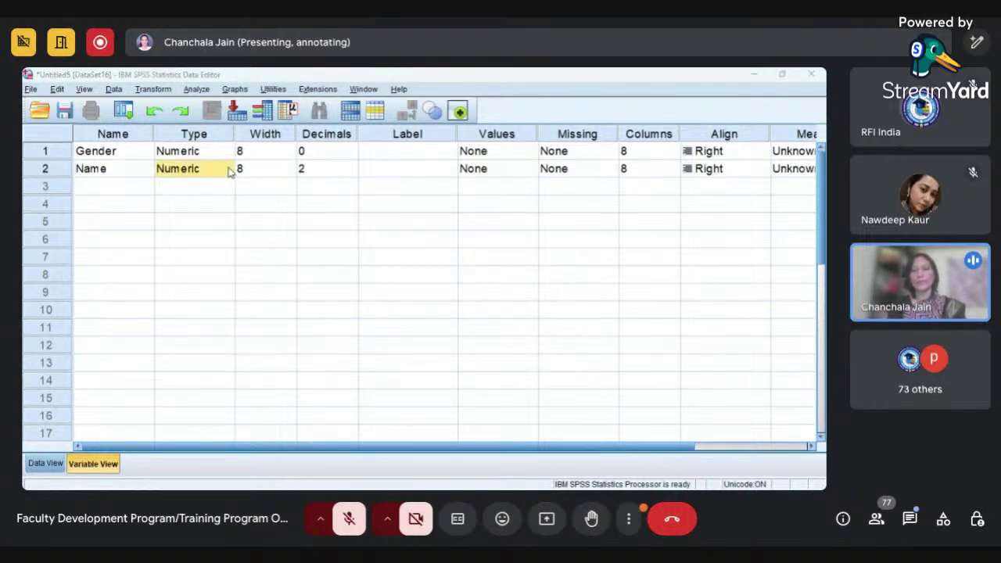
pyautogui.click(382, 369)
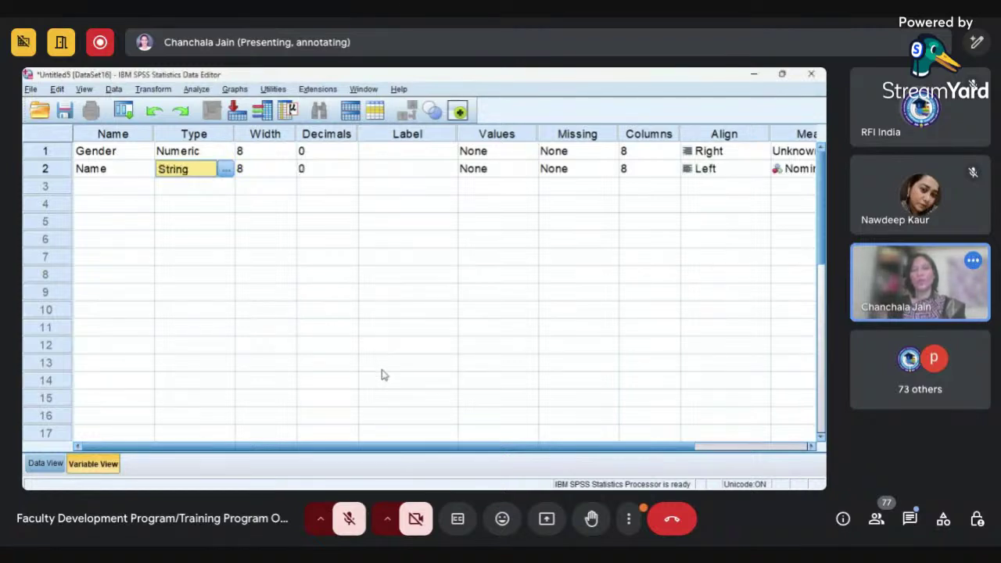
# - Select the Width and Decimals columns, then Gender's label and name cells
pyautogui.click(263, 170)
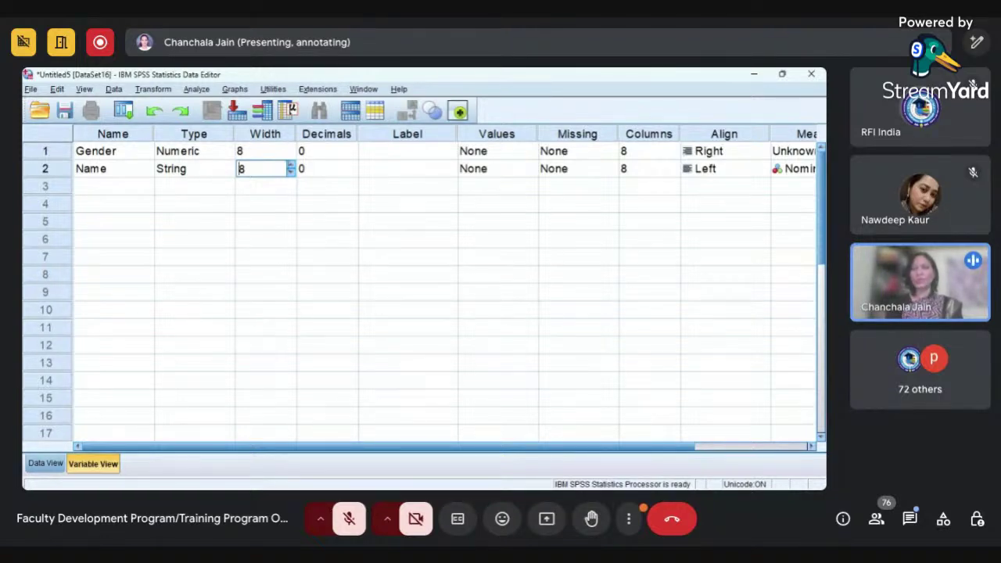
pyautogui.click(259, 137)
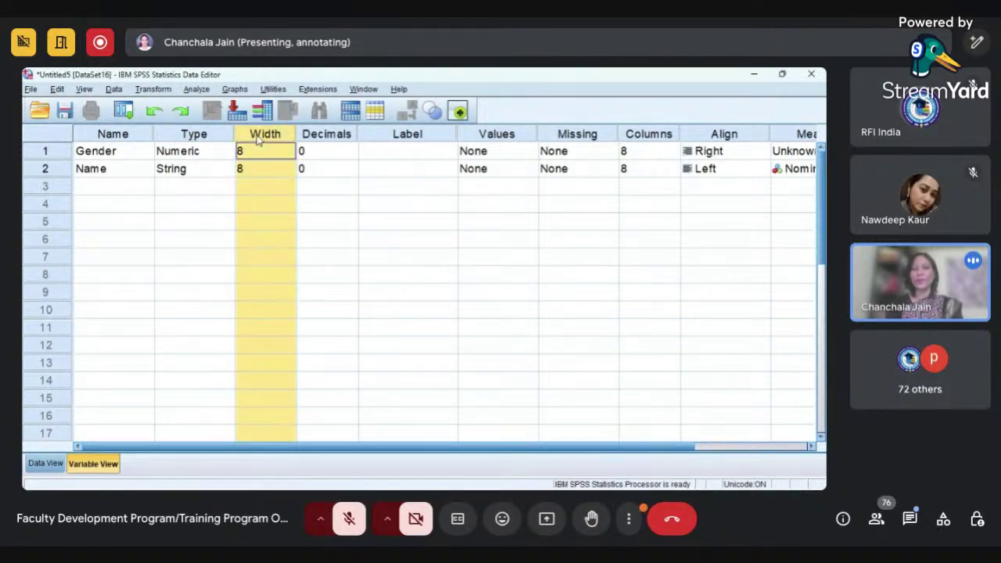
pyautogui.click(312, 138)
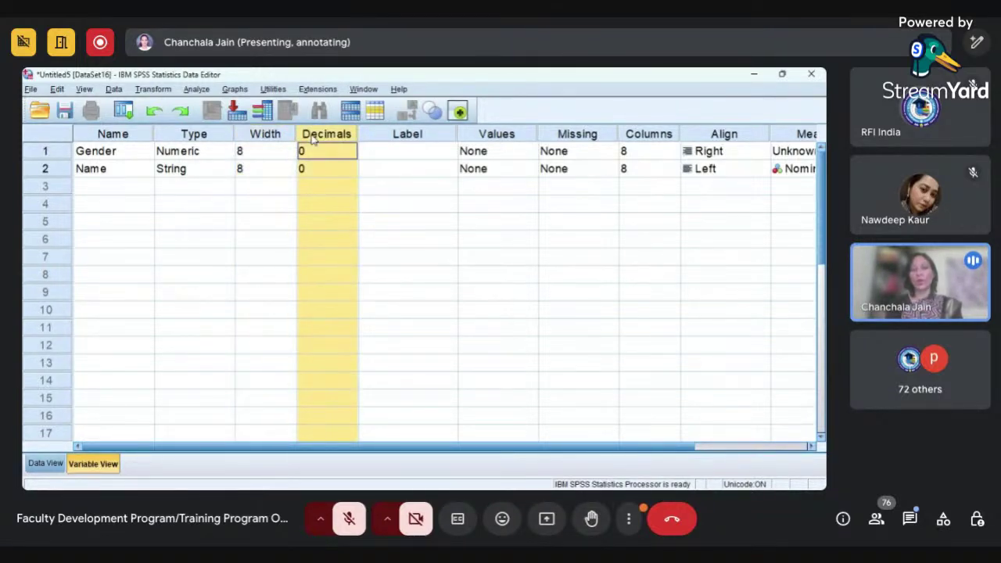
pyautogui.click(379, 159)
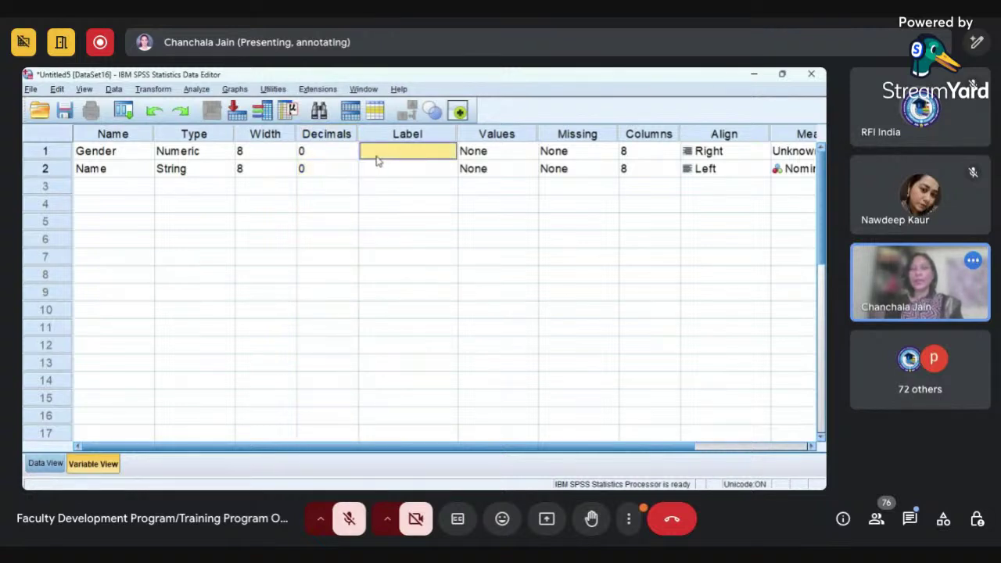
pyautogui.click(124, 159)
pyautogui.click(125, 155)
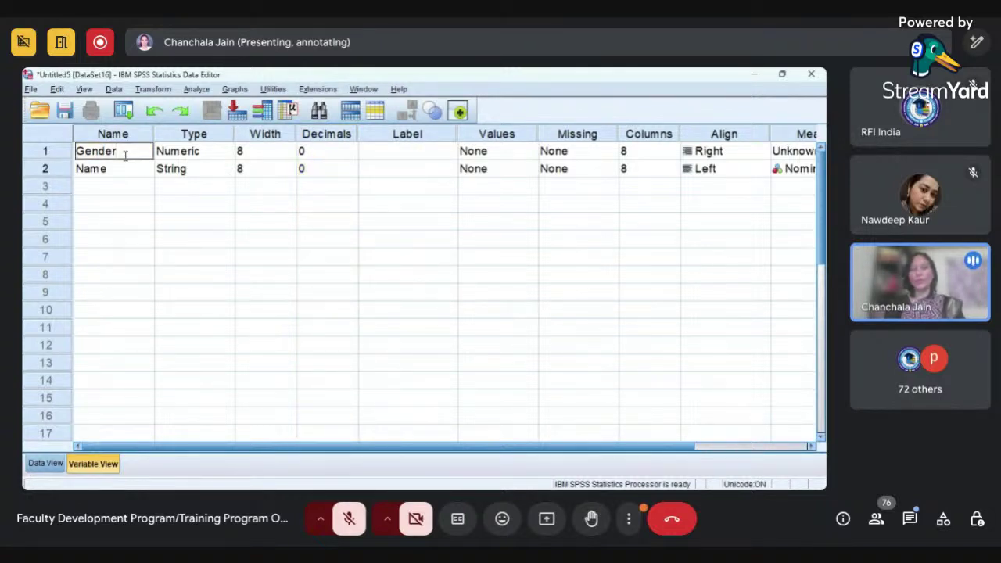
pyautogui.write('of')
pyautogui.press('BackSpace')
pyautogui.write('of R')
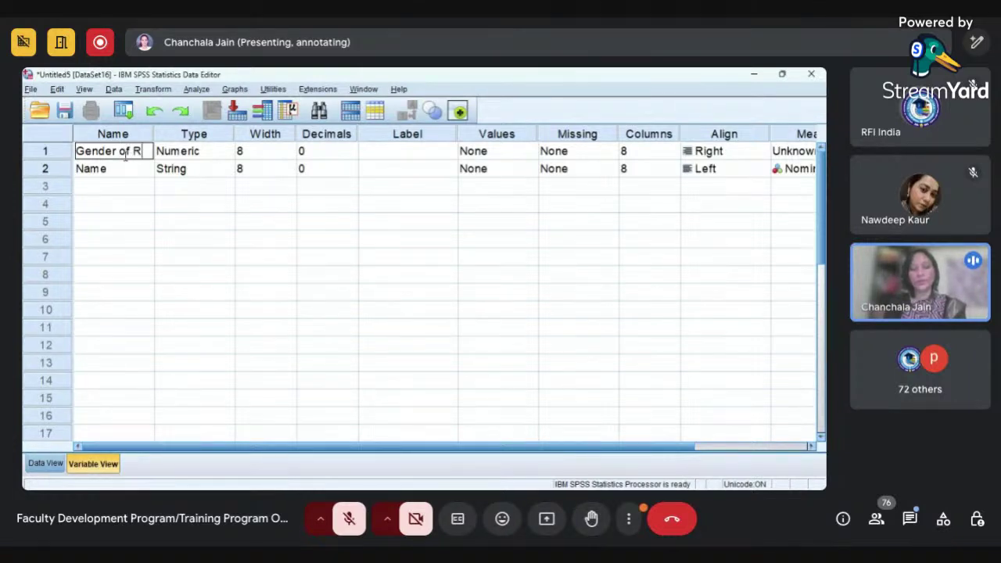
pyautogui.write('espondent')
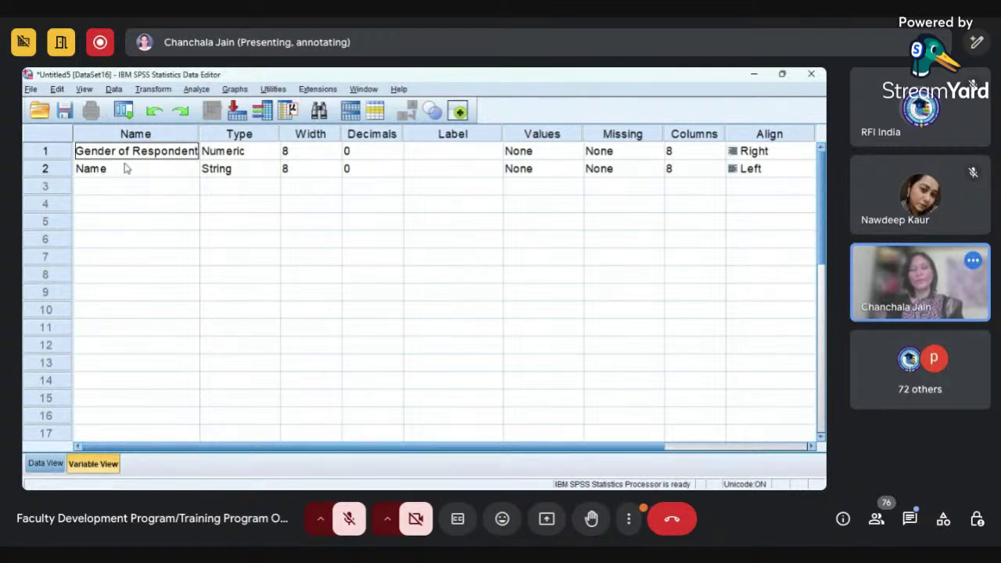
pyautogui.write('s')
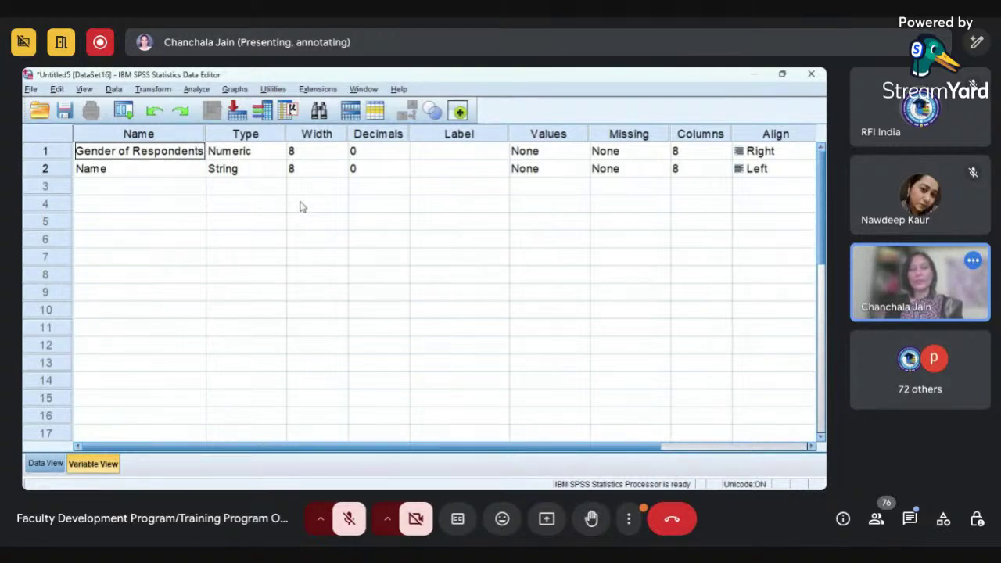
pyautogui.press('Tab')
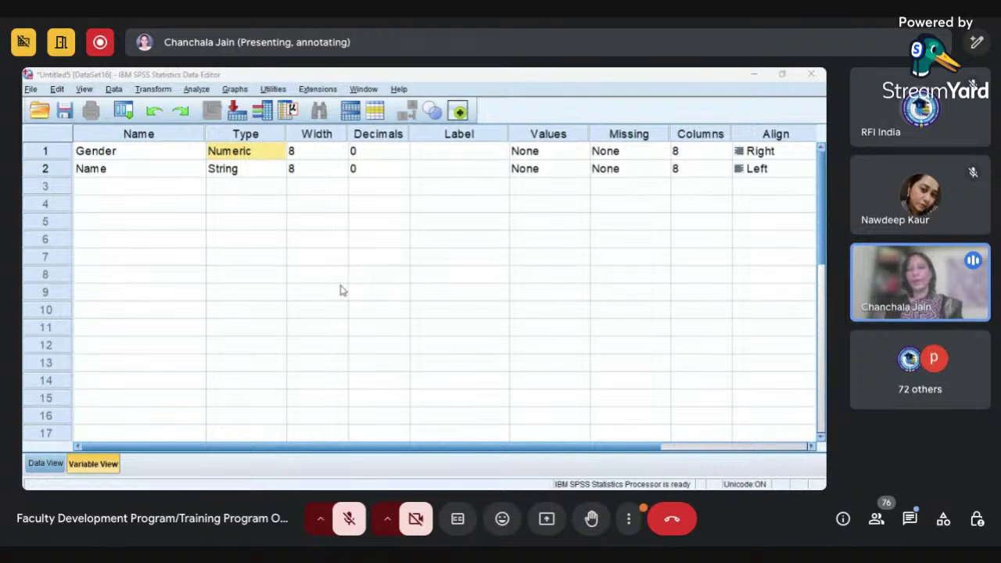
pyautogui.click(422, 312)
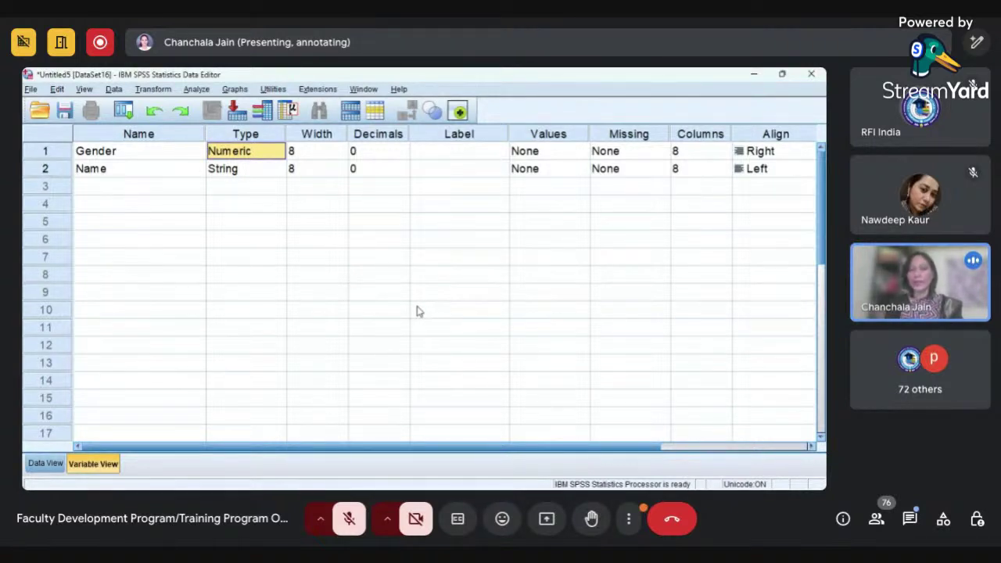
# - Rename the first variable to Gender_of.Respondents
pyautogui.doubleClick(152, 149)
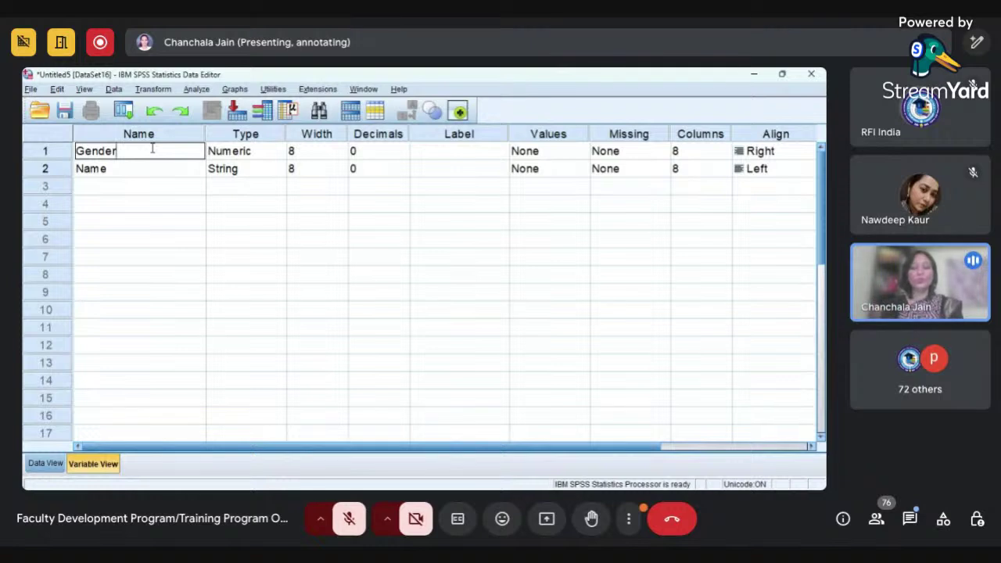
pyautogui.write('_of')
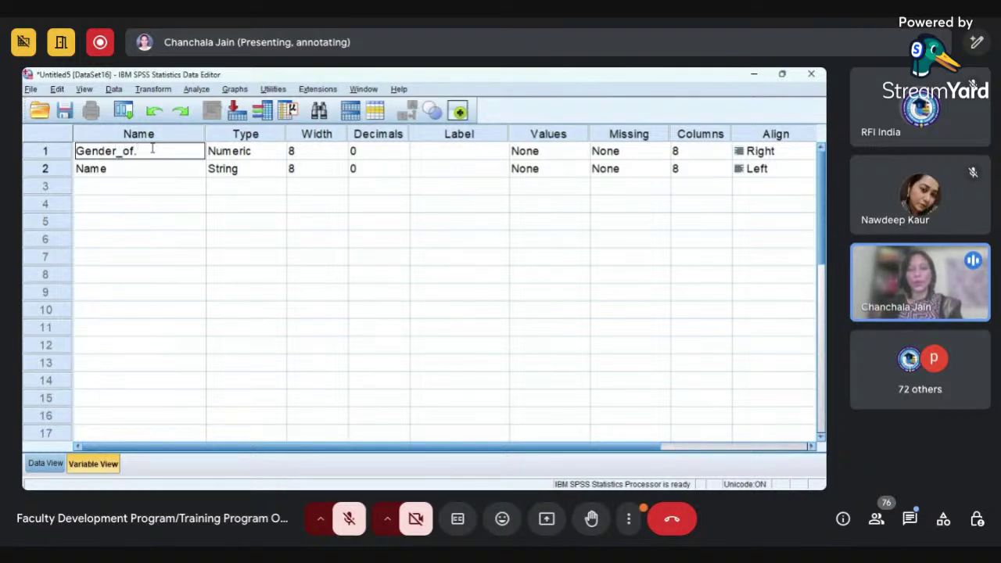
pyautogui.write('.Re')
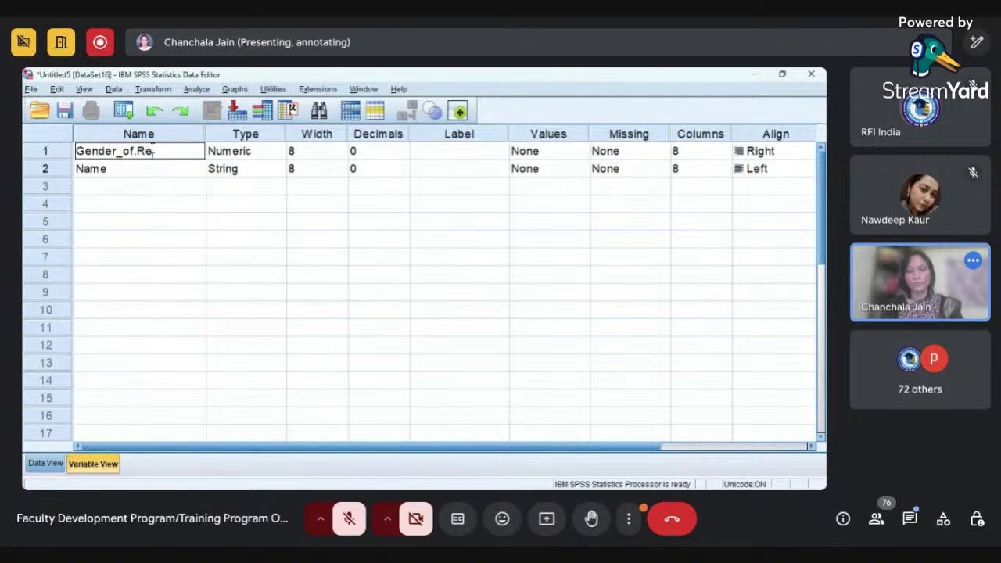
pyautogui.write('spondents')
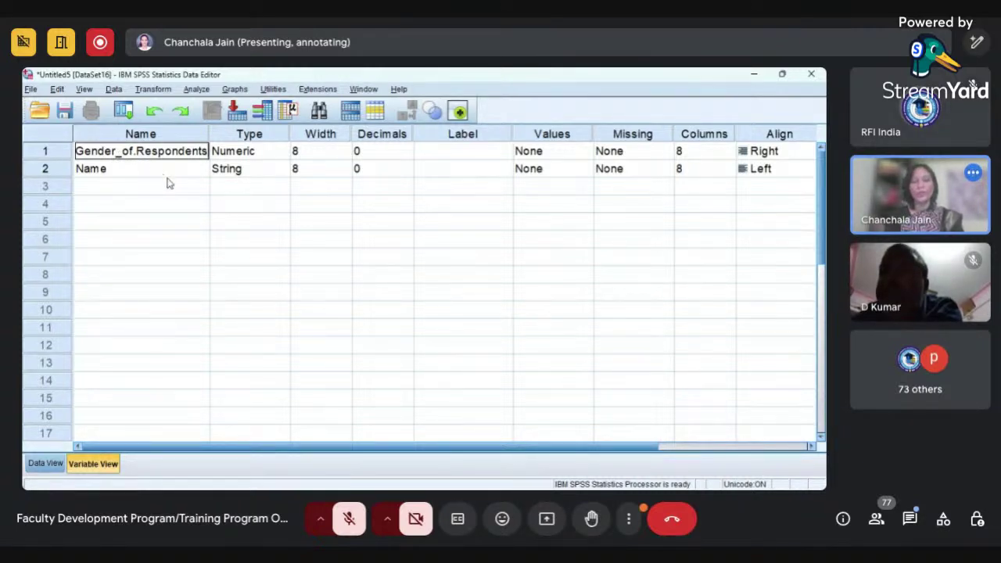
pyautogui.press('Tab')
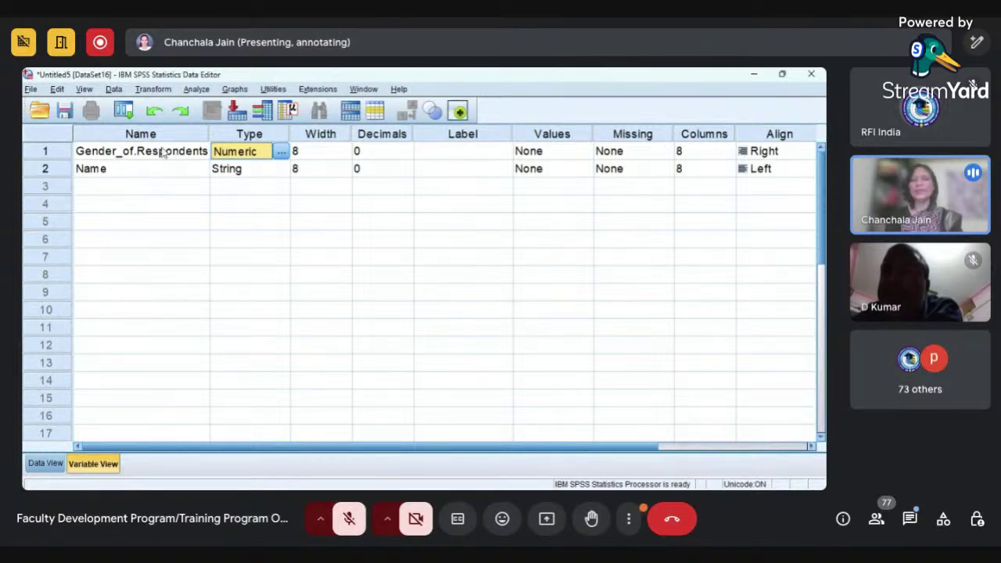
# - Restore the variable name to Gender and narrow the Name column
pyautogui.doubleClick(134, 152)
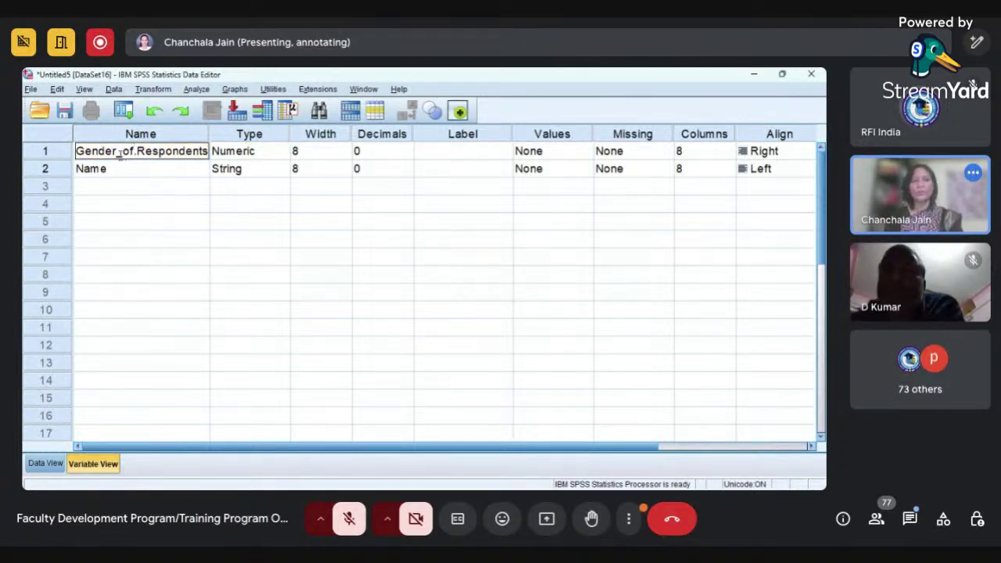
pyautogui.moveTo(118, 153); pyautogui.dragTo(205, 145)
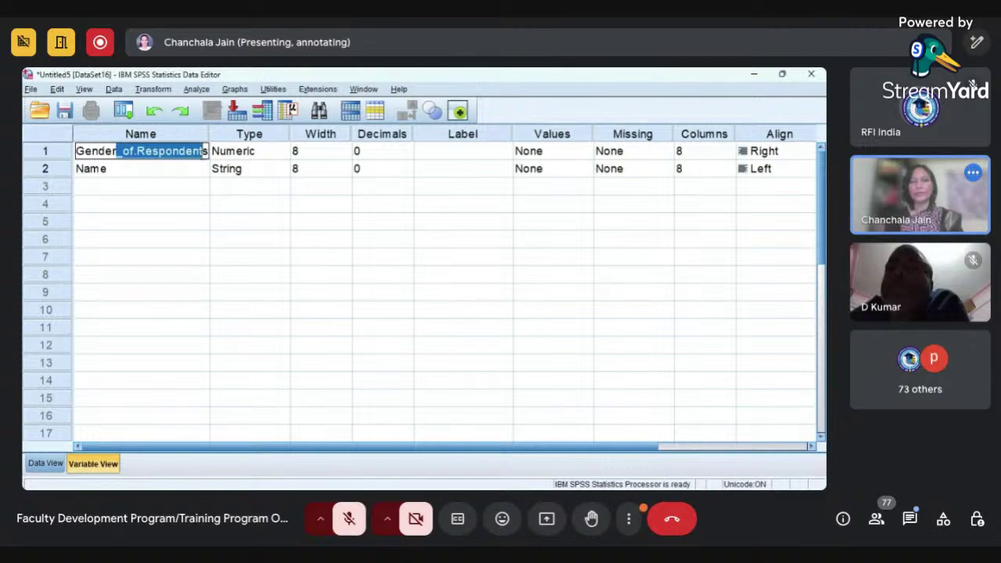
pyautogui.doubleClick(141, 151)
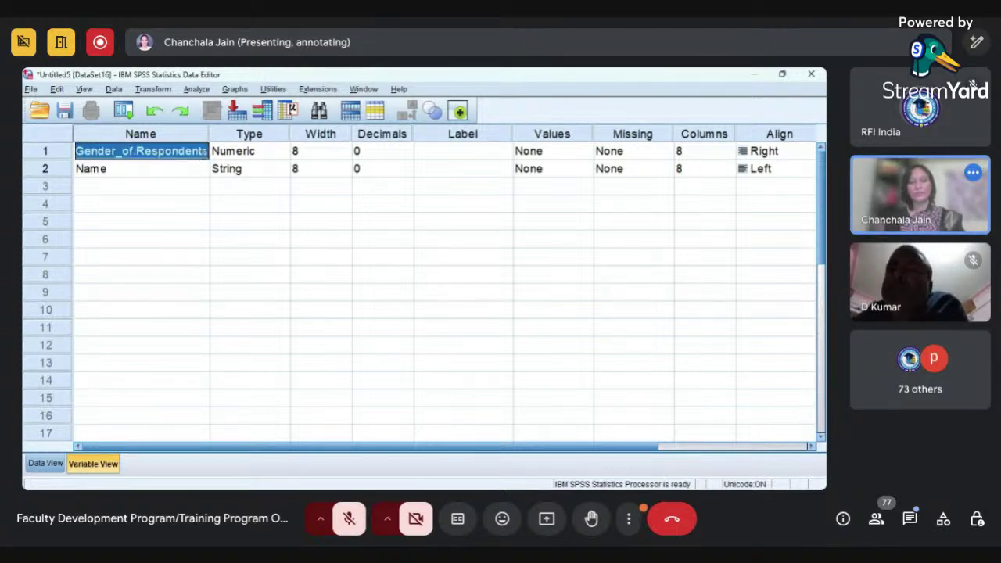
pyautogui.click(206, 151)
pyautogui.press('BackSpace')
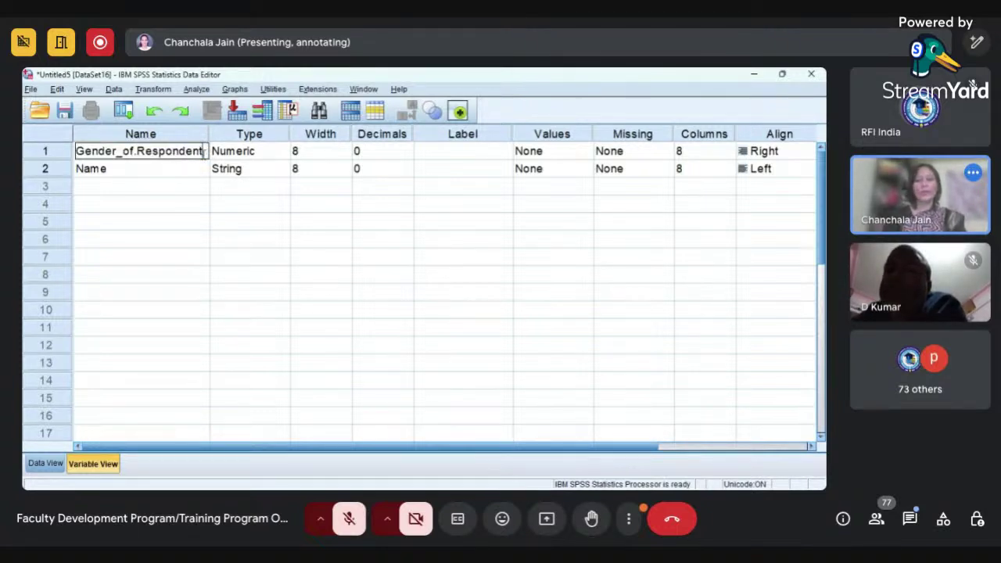
pyautogui.press('BackSpace')
pyautogui.press('BackSpace')
pyautogui.press('BackSpace')
pyautogui.press('BackSpace')
pyautogui.press('BackSpace')
pyautogui.press('BackSpace')
pyautogui.press('BackSpace')
pyautogui.press('BackSpace')
pyautogui.press('BackSpace')
pyautogui.press('BackSpace')
pyautogui.press('BackSpace')
pyautogui.press('BackSpace')
pyautogui.press('BackSpace')
pyautogui.press('BackSpace')
pyautogui.press('BackSpace')
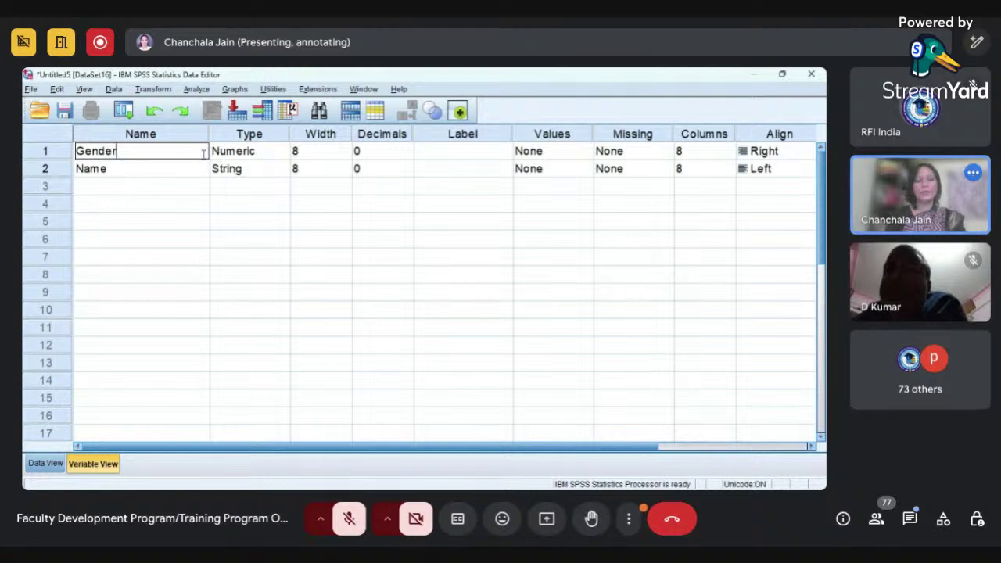
pyautogui.write('r')
pyautogui.press('Tab')
pyautogui.moveTo(209, 134); pyautogui.dragTo(150, 134)
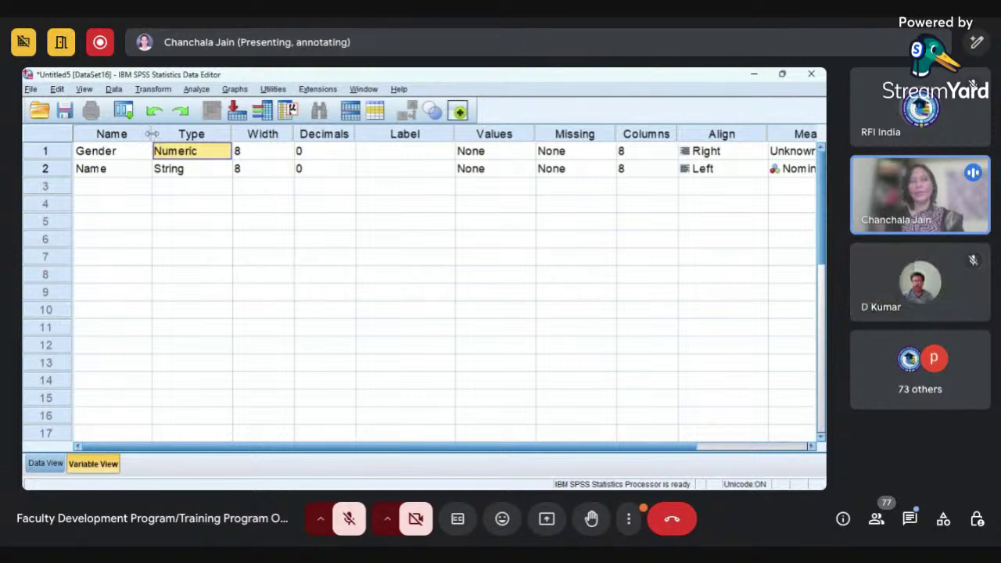
# - Narrow the Name column further and label Gender 'Gender of Respondents'
pyautogui.moveTo(152, 134); pyautogui.dragTo(143, 134)
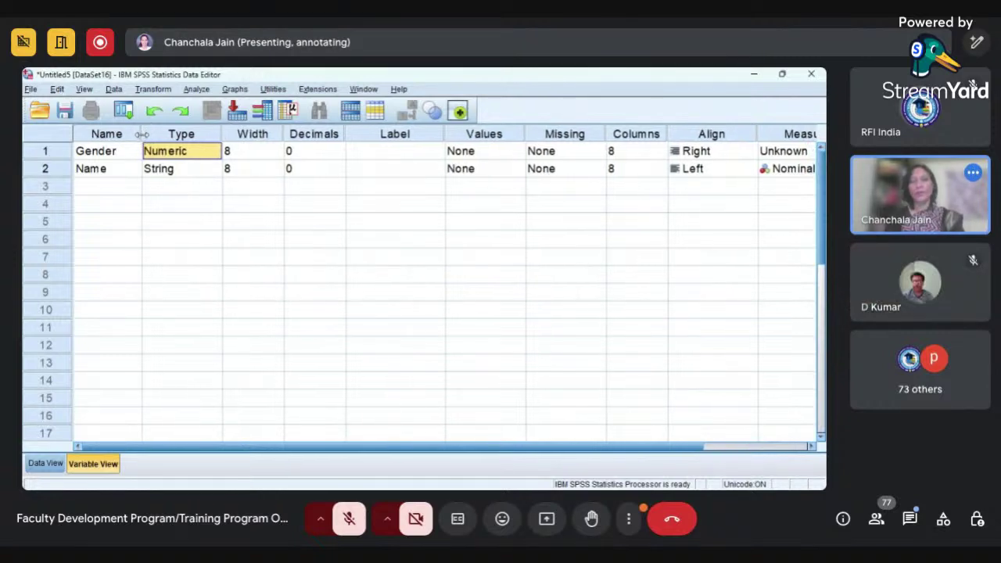
pyautogui.click(396, 151)
pyautogui.hotkey('ctrl', 'v')
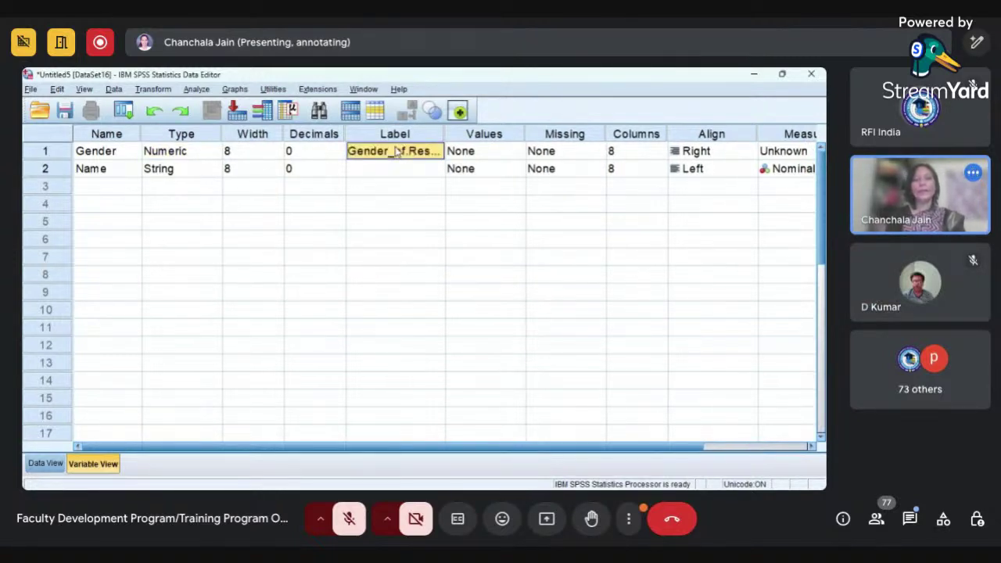
pyautogui.click(396, 151)
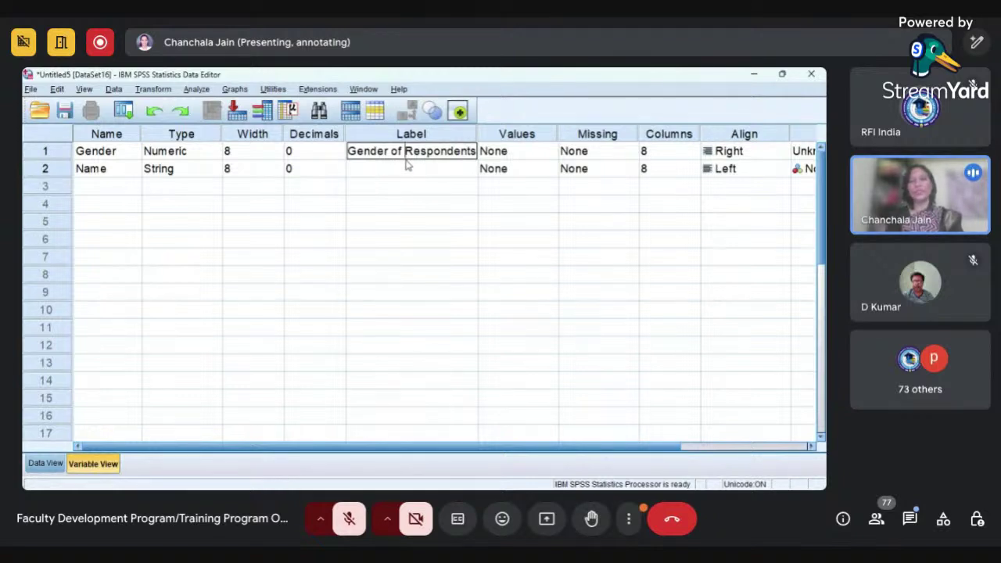
pyautogui.click(405, 151)
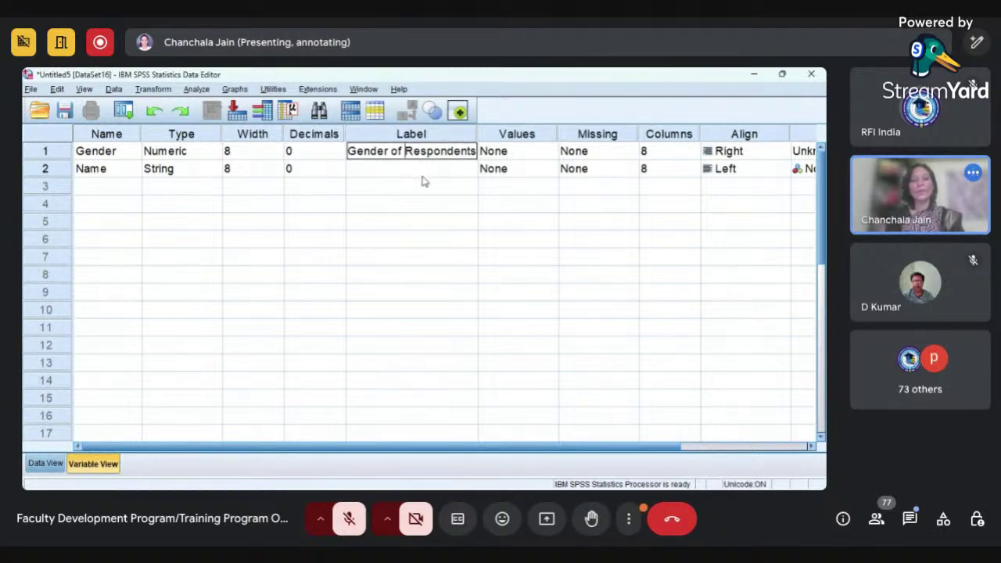
pyautogui.press('Tab')
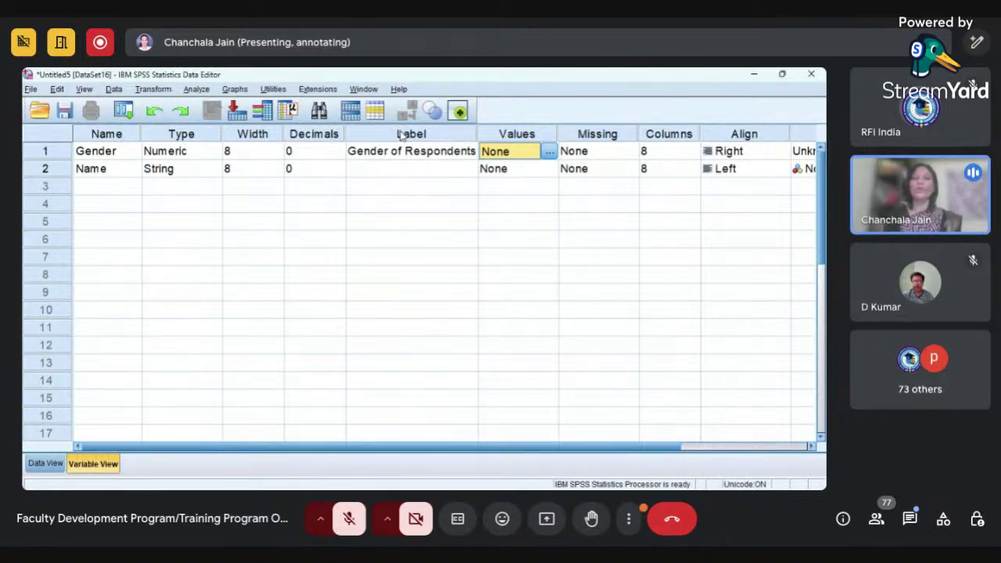
pyautogui.click(402, 160)
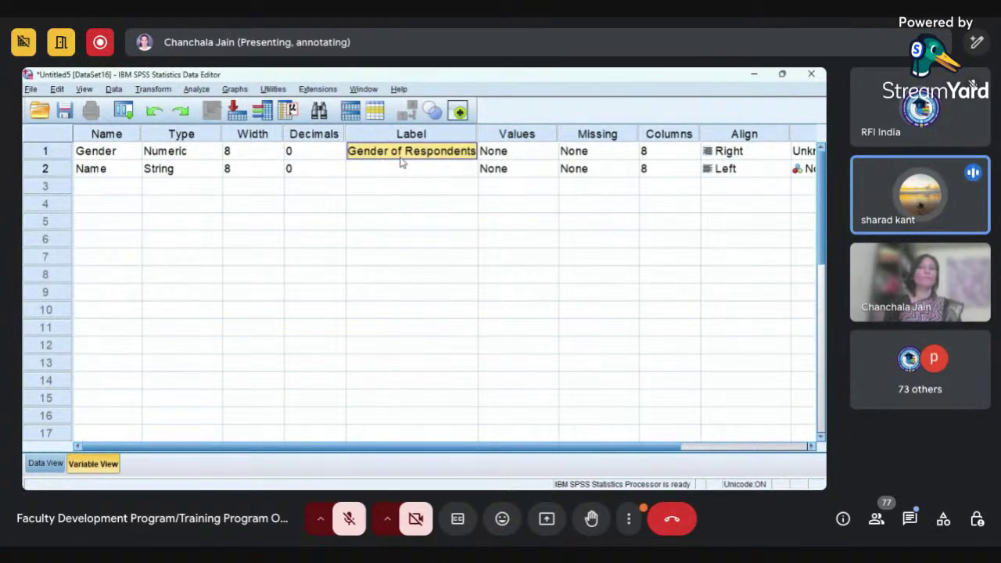
pyautogui.click(243, 150)
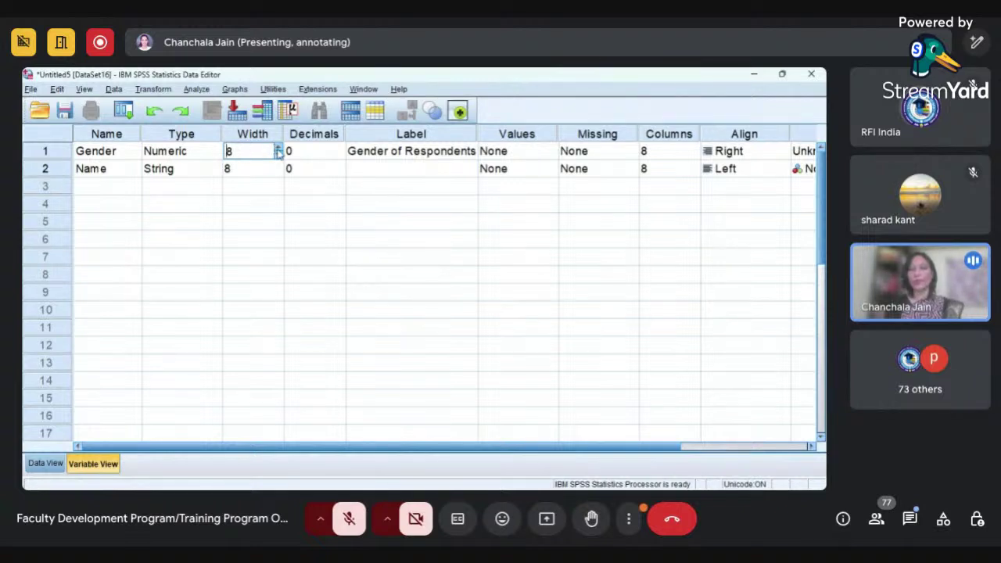
pyautogui.click(278, 150)
pyautogui.click(279, 150)
pyautogui.click(279, 150)
pyautogui.click(278, 150)
pyautogui.click(279, 155)
pyautogui.click(279, 156)
pyautogui.click(278, 156)
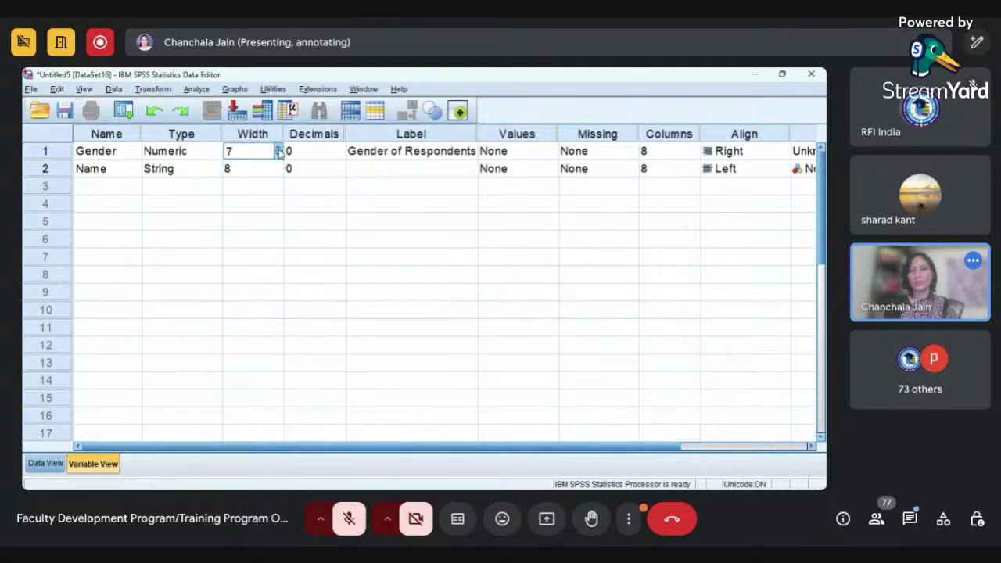
pyautogui.click(278, 149)
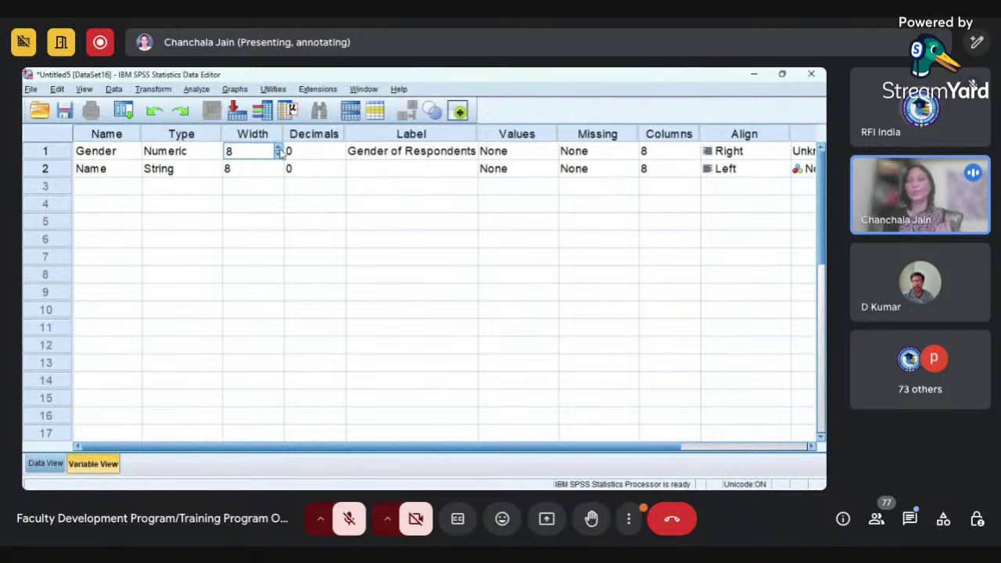
pyautogui.click(277, 155)
pyautogui.click(278, 156)
pyautogui.click(277, 156)
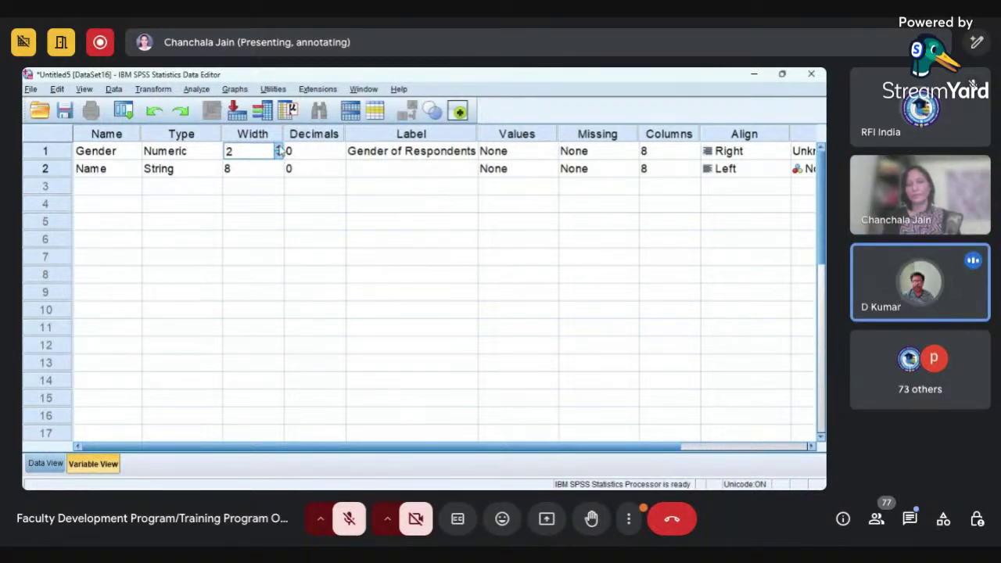
pyautogui.click(278, 148)
pyautogui.click(279, 148)
pyautogui.click(279, 148)
pyautogui.click(279, 148)
pyautogui.click(279, 147)
pyautogui.click(278, 147)
pyautogui.press('Tab')
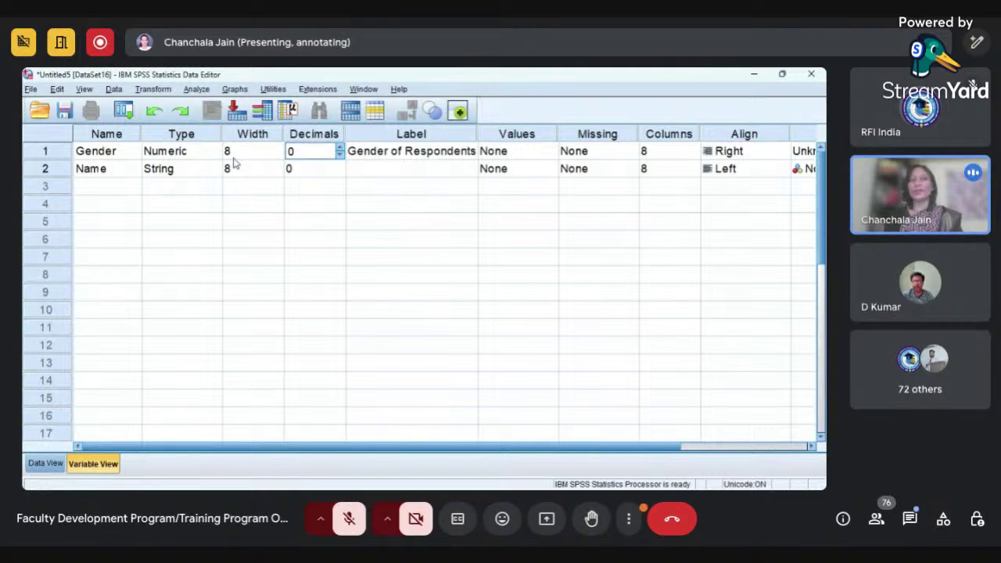
# - Add a third numeric variable named Weight, then switch to Data View
pyautogui.click(121, 188)
pyautogui.write('We')
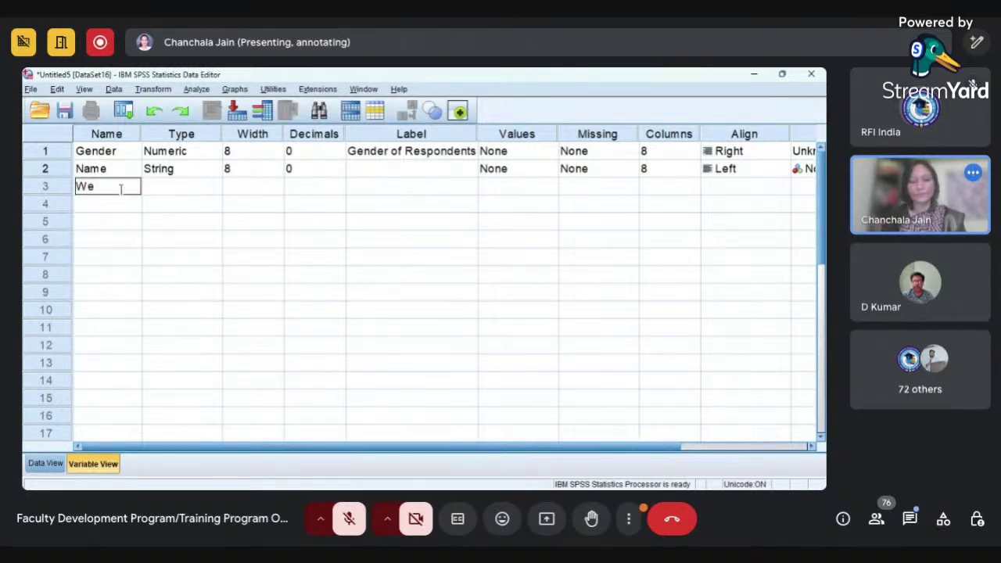
pyautogui.write('ight')
pyautogui.press('Tab')
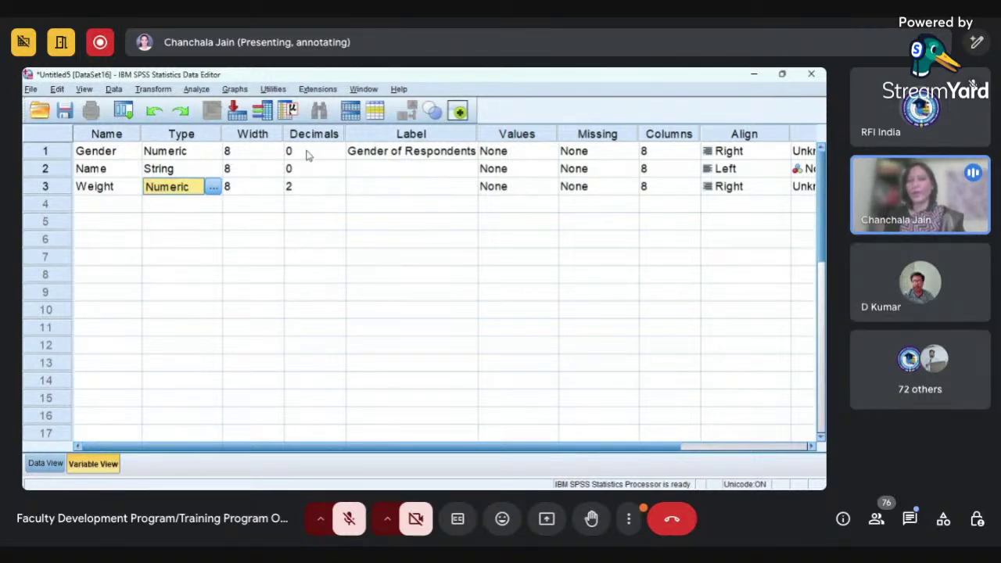
pyautogui.click(47, 464)
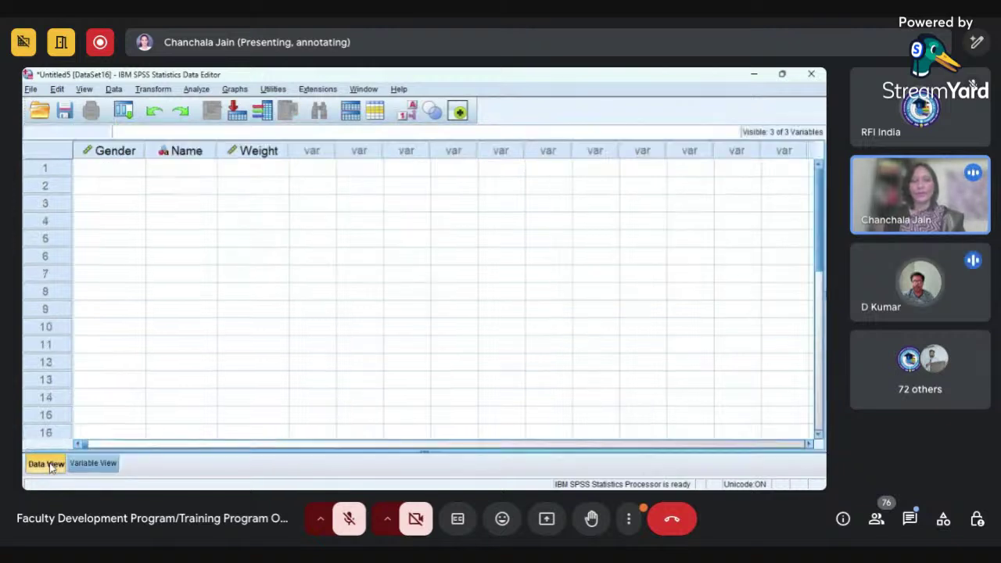
# - Enter Gender codes 1,2,1,2,2,1,1,1,2,1,2,1 into rows 1–12
pyautogui.click(124, 169)
pyautogui.write('1 2 1 2 2 21')
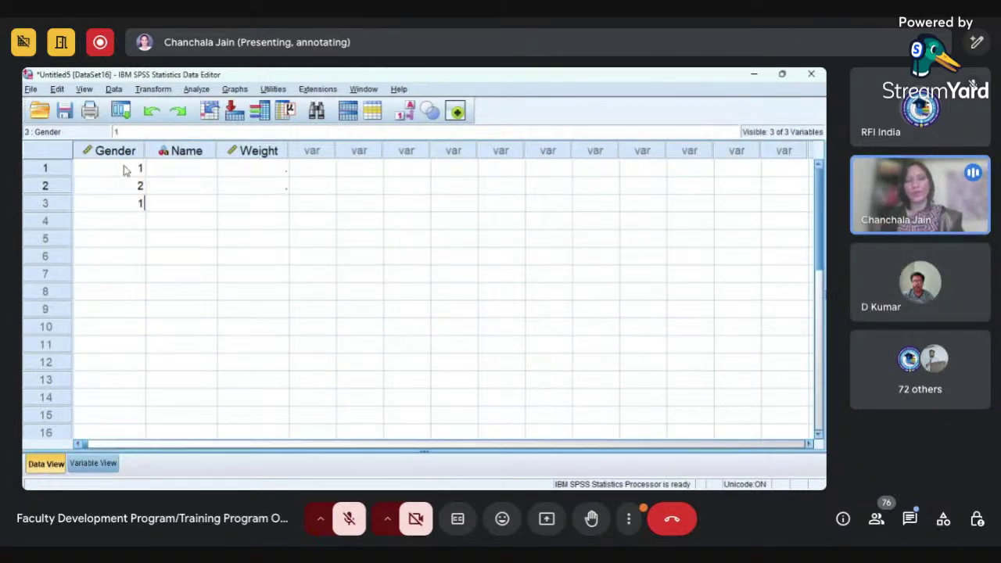
pyautogui.press('Return')
pyautogui.write('1')
pyautogui.press('Up')
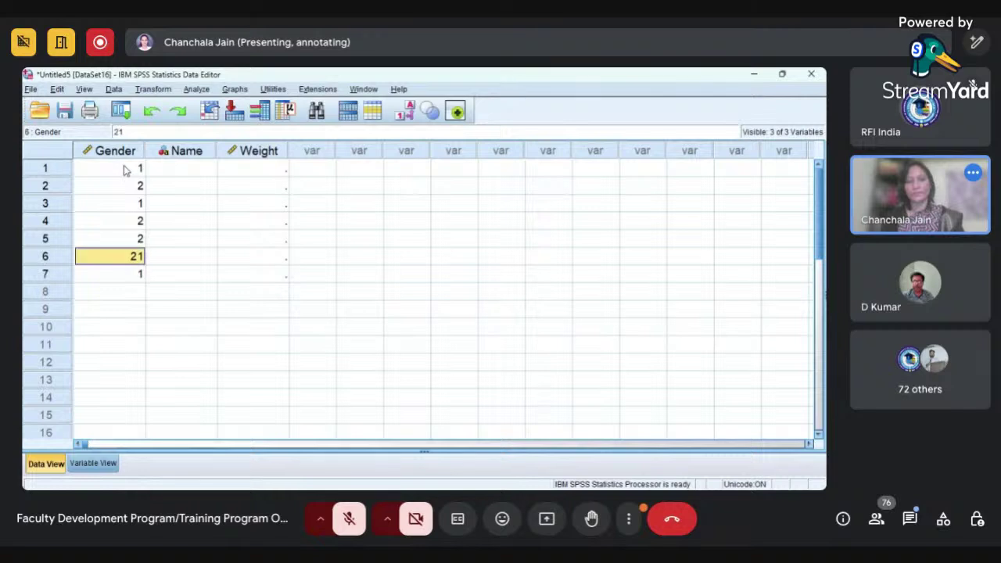
pyautogui.write('1')
pyautogui.press('Return')
pyautogui.press('Return')
pyautogui.write('2')
pyautogui.press('Return')
pyautogui.press('Return')
pyautogui.write('2')
pyautogui.press('Return')
pyautogui.write('1')
pyautogui.press('Return')
pyautogui.write('2')
pyautogui.press('Return')
pyautogui.write('1')
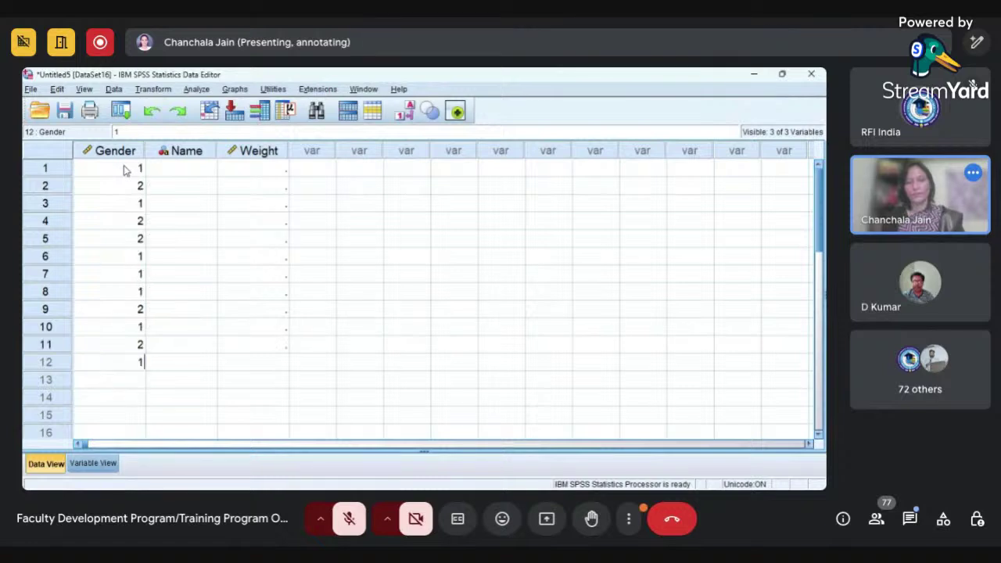
pyautogui.press('Return')
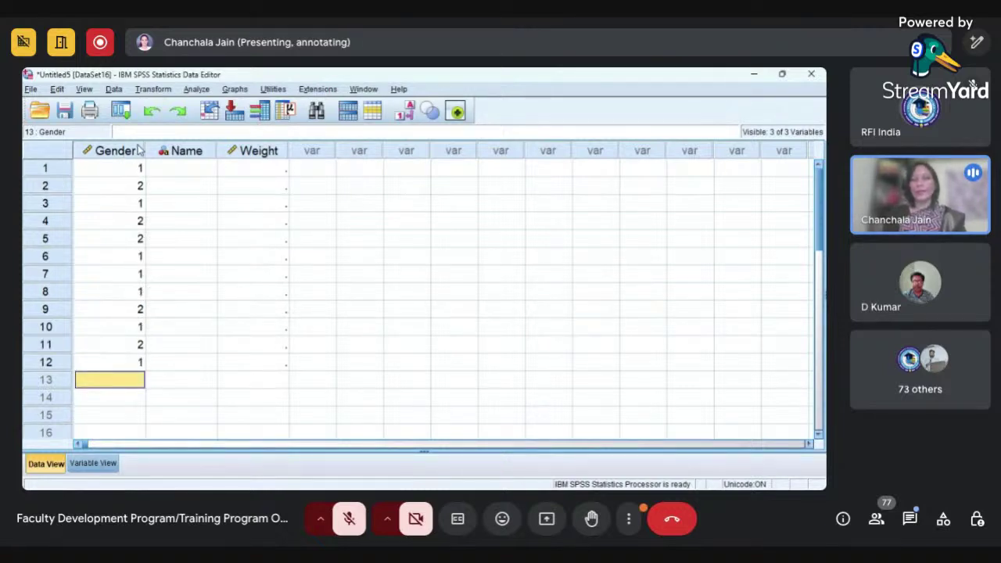
pyautogui.click(177, 171)
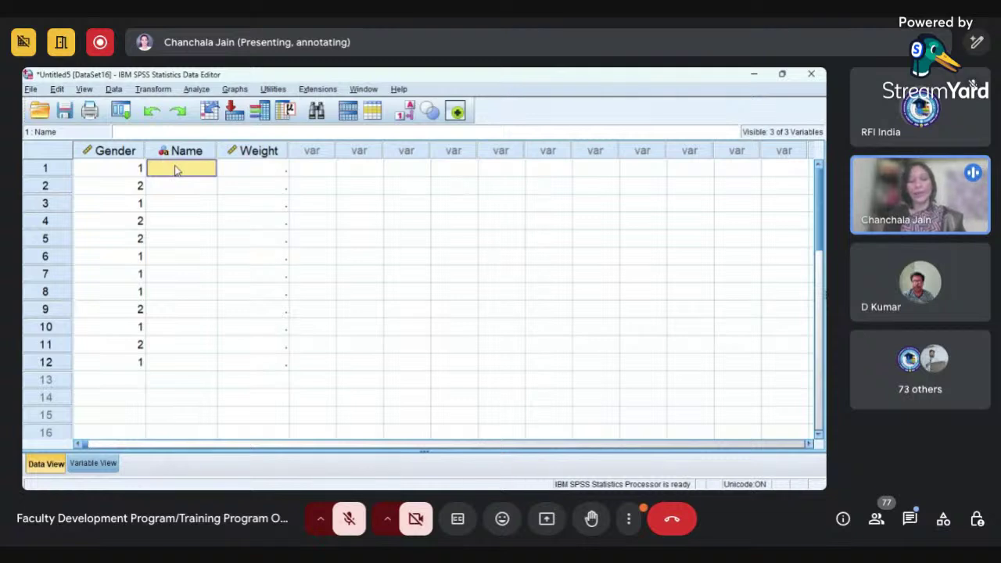
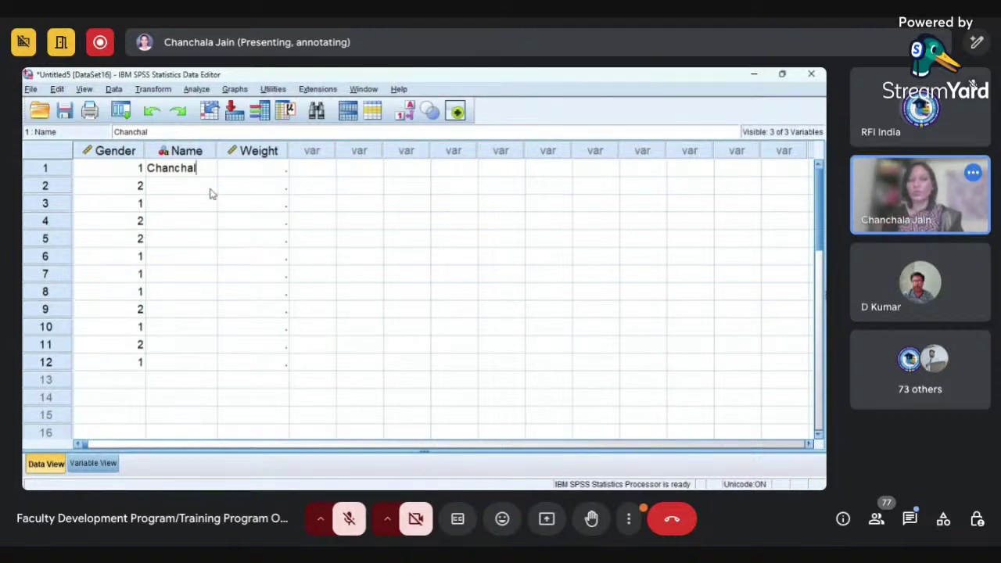
# - Increase the Name variable's width to 16 in the variable definitions
pyautogui.click(103, 465)
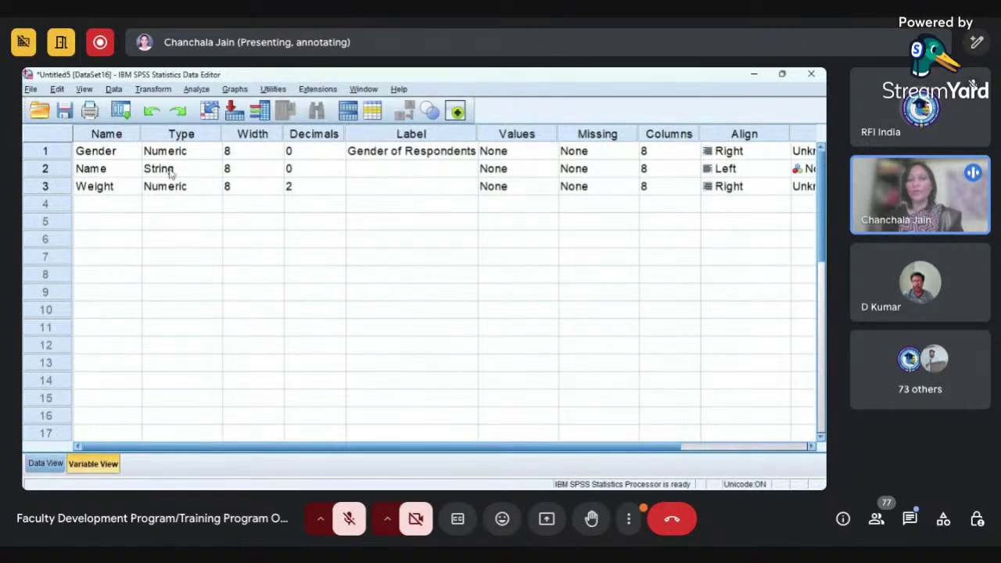
pyautogui.click(252, 169)
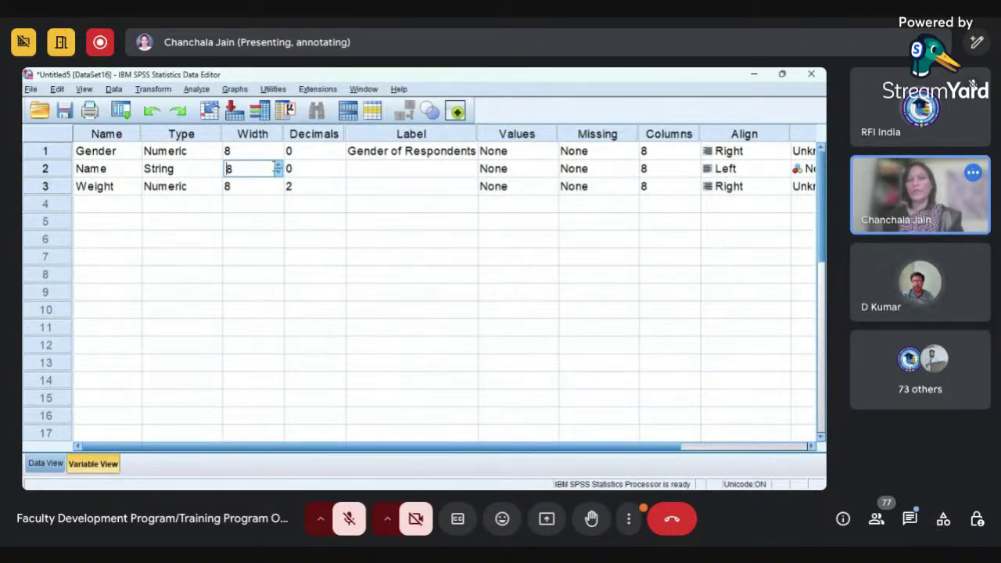
pyautogui.click(279, 167)
pyautogui.click(279, 168)
pyautogui.click(279, 167)
pyautogui.click(279, 167)
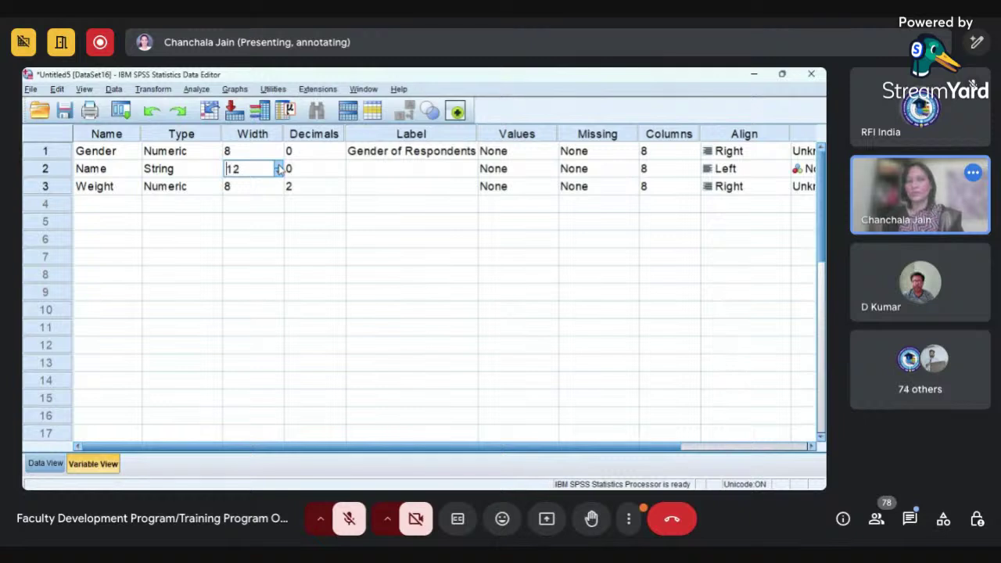
pyautogui.click(279, 167)
pyautogui.click(280, 168)
# - Complete the first respondent's full name in row 1 of the Name column
pyautogui.click(45, 464)
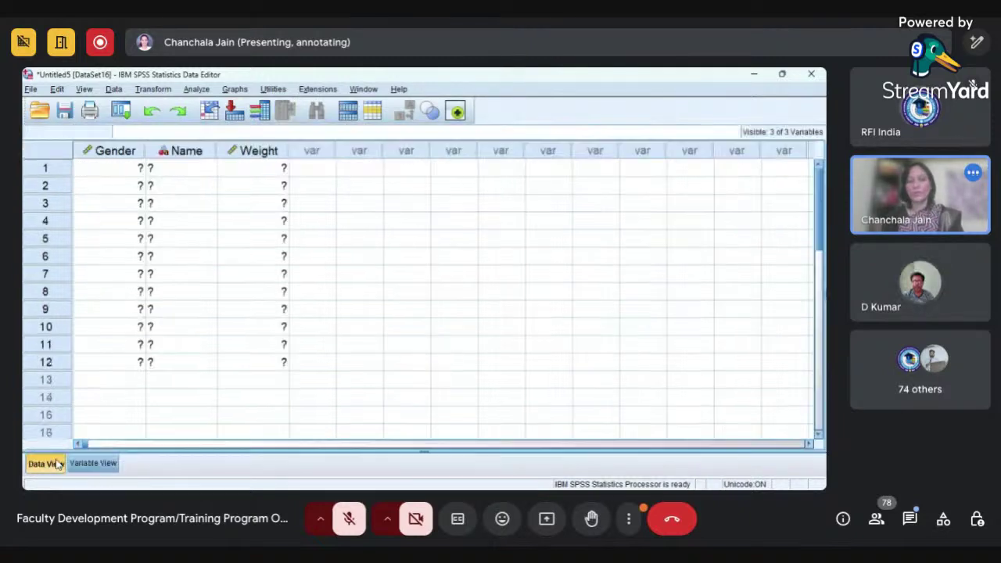
pyautogui.doubleClick(209, 167)
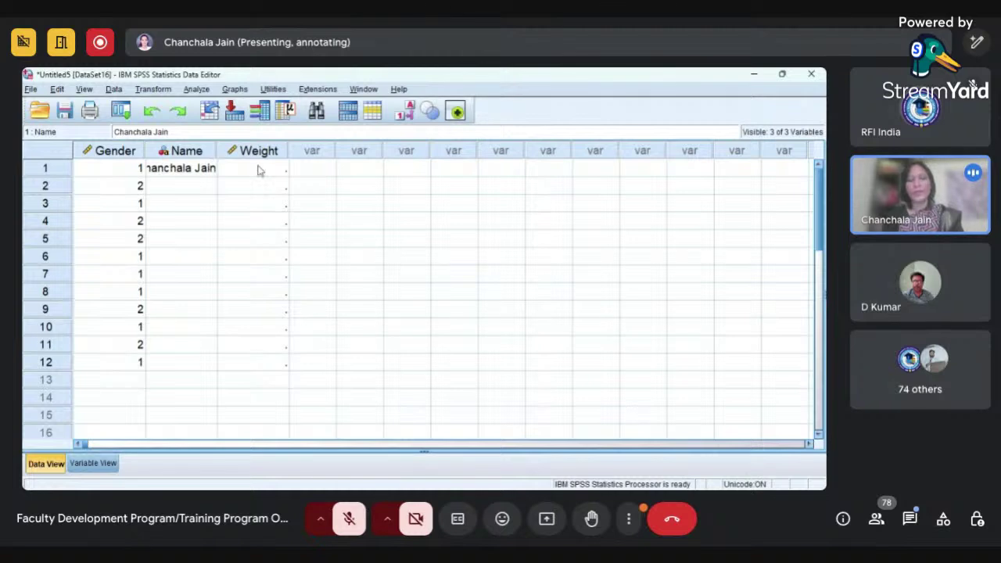
pyautogui.click(261, 168)
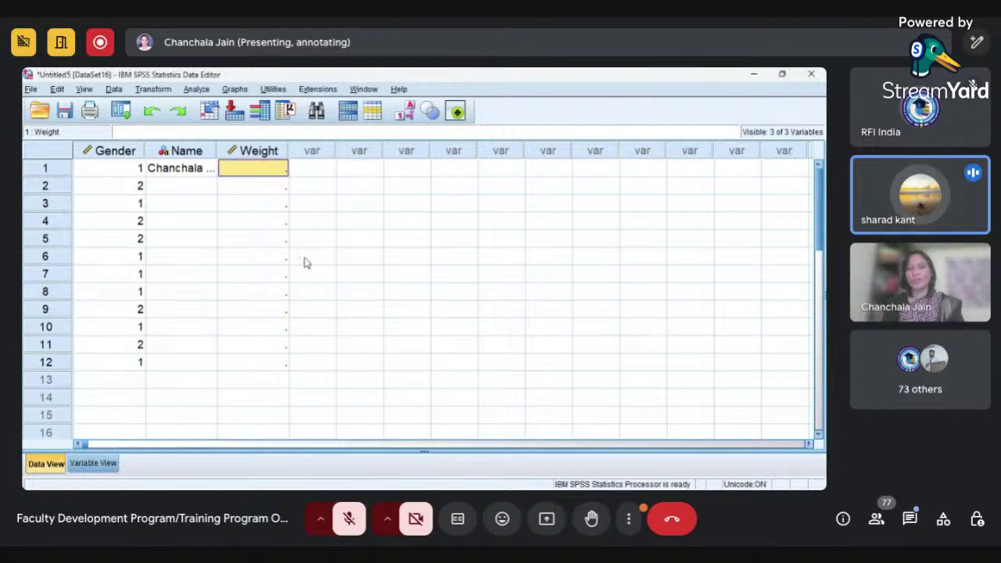
pyautogui.click(93, 464)
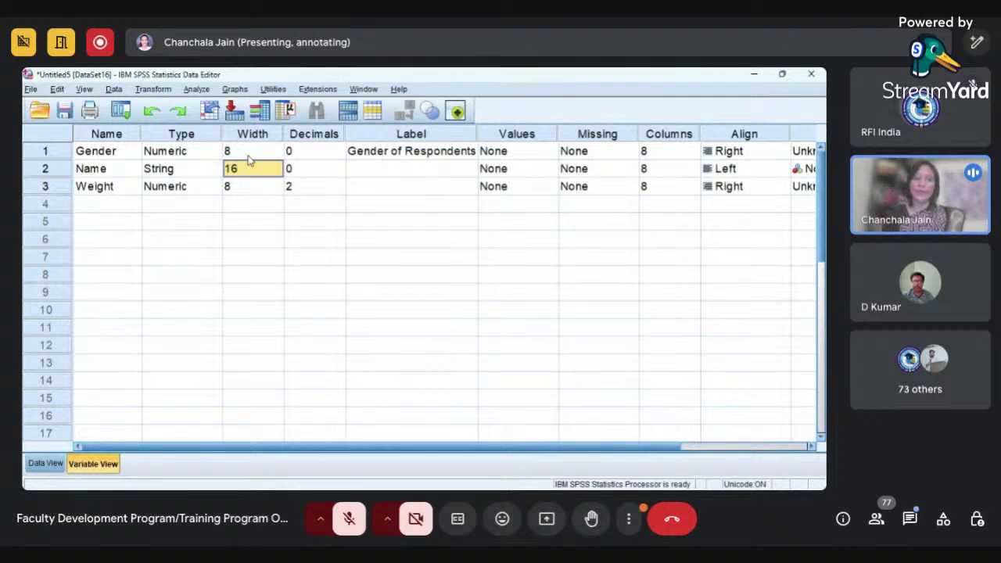
pyautogui.click(52, 464)
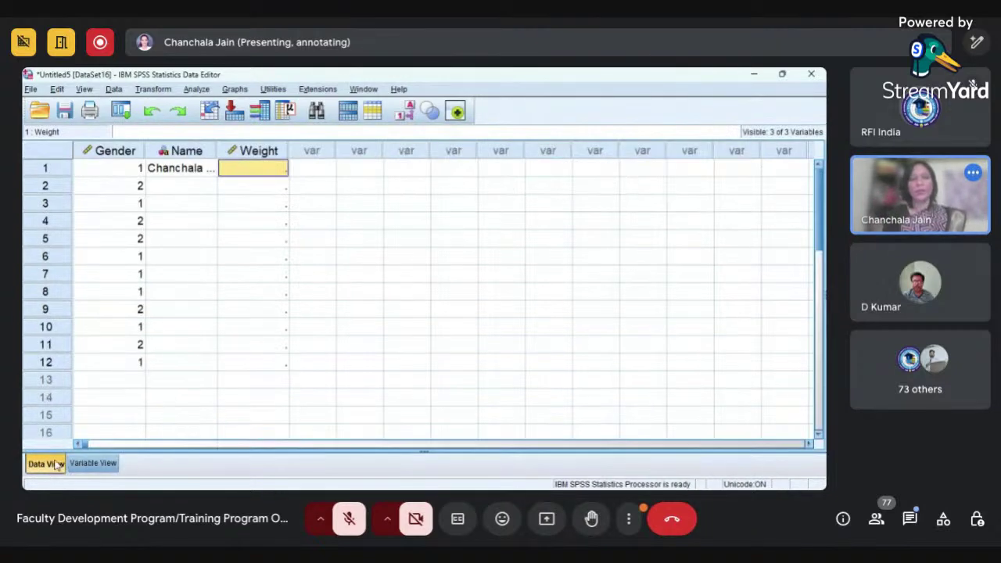
pyautogui.click(110, 377)
pyautogui.write('1424')
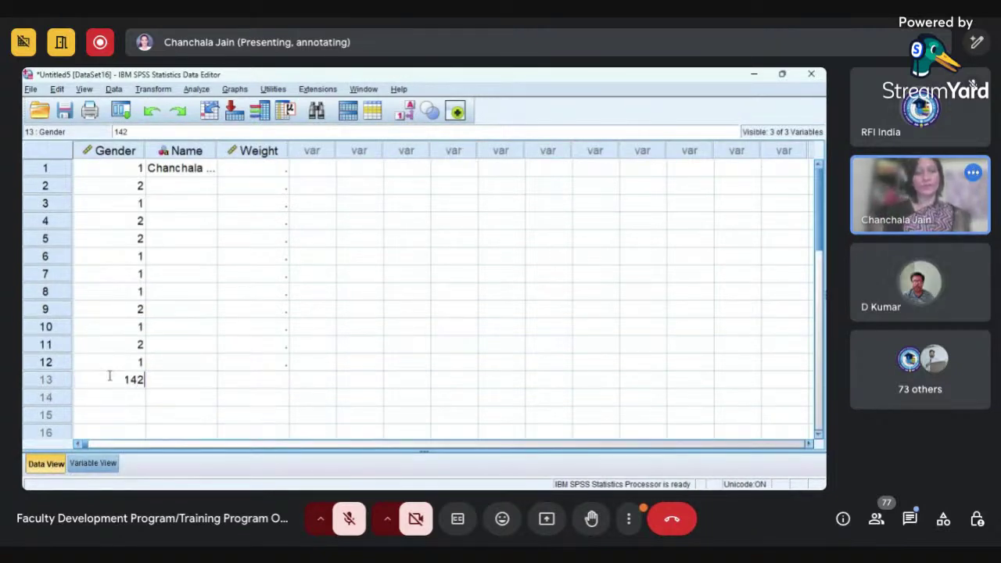
pyautogui.press('BackSpace')
pyautogui.press('BackSpace')
pyautogui.press('BackSpace')
pyautogui.write('123')
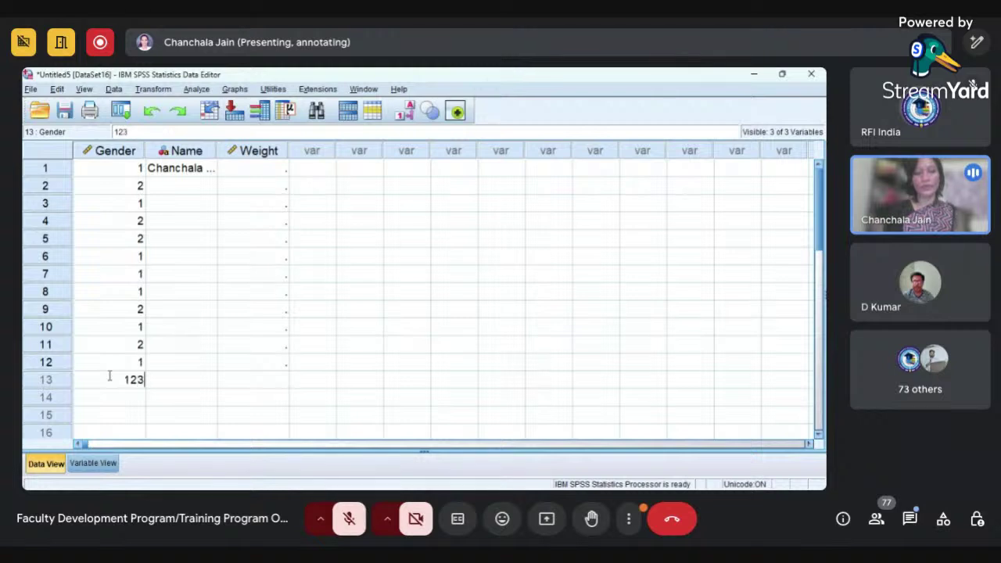
pyautogui.write('4567890')
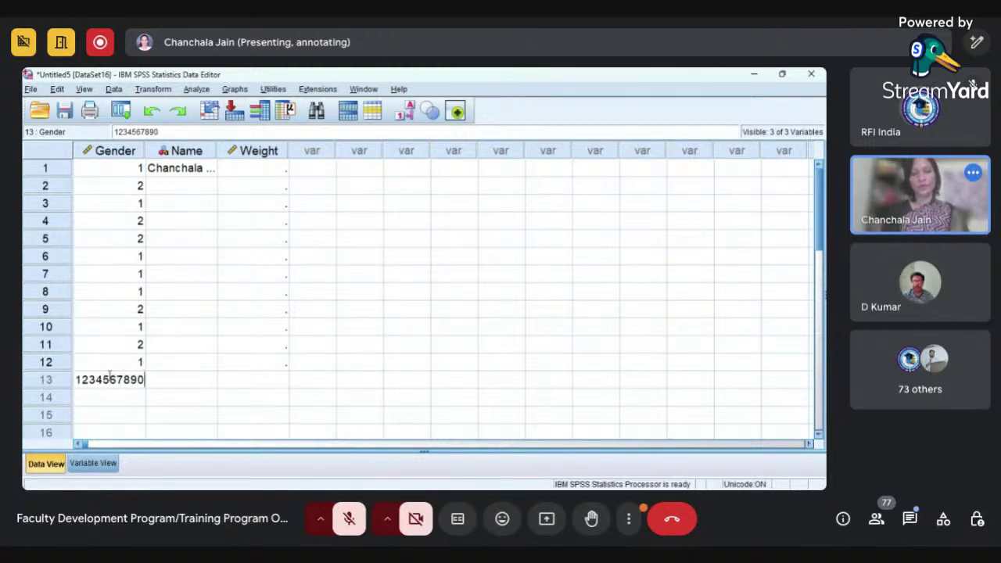
pyautogui.press('Tab')
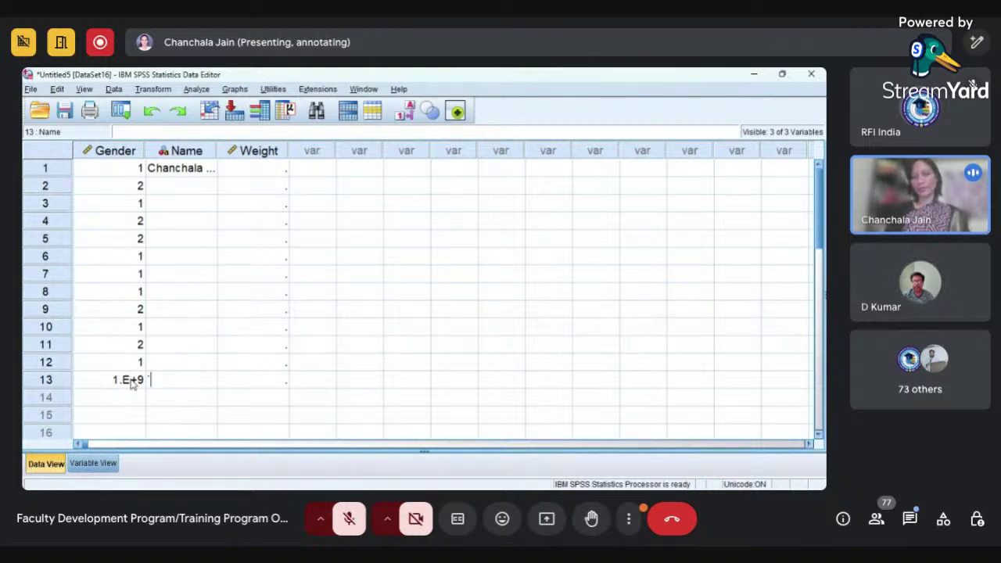
pyautogui.click(132, 382)
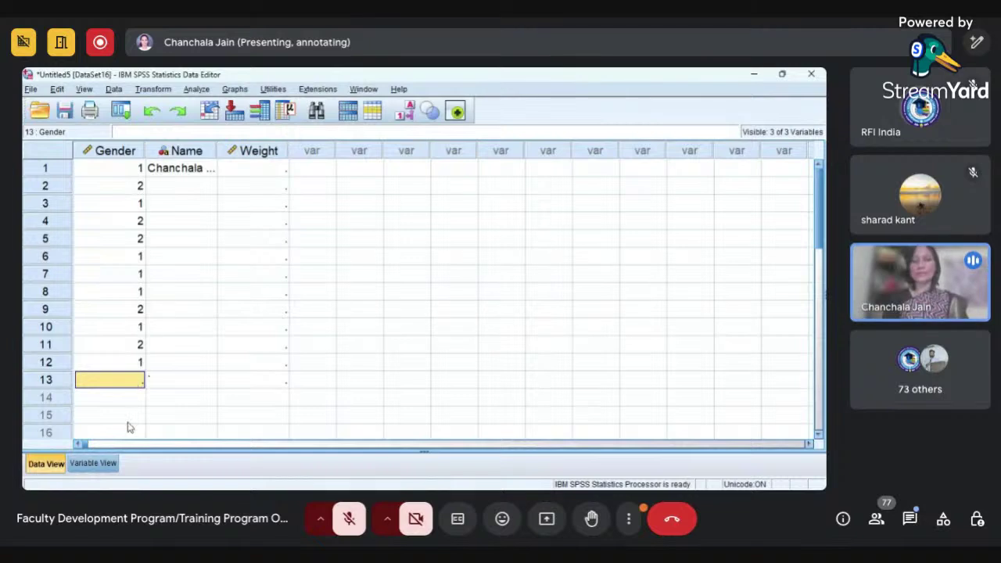
pyautogui.click(111, 464)
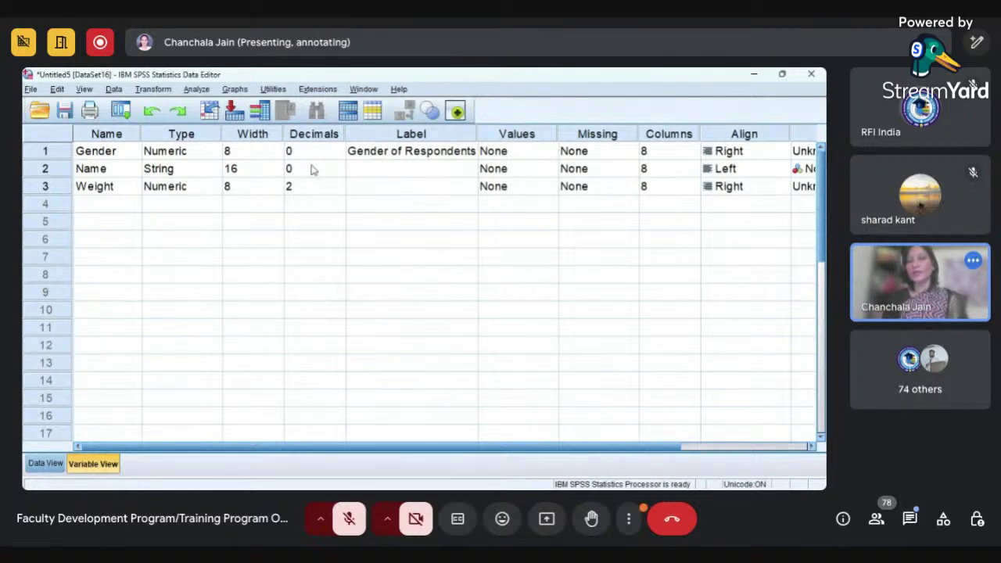
pyautogui.click(55, 463)
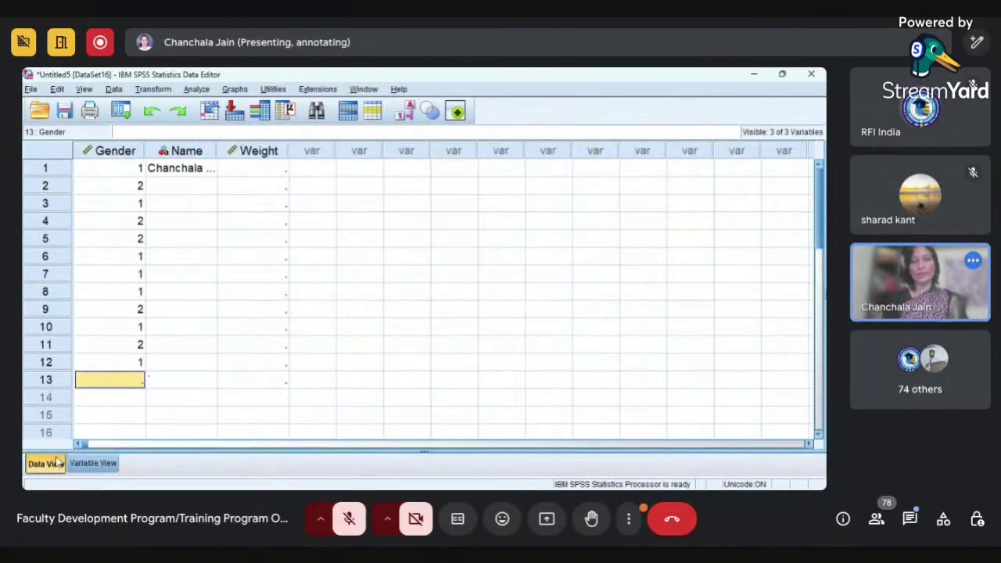
pyautogui.click(266, 173)
pyautogui.click(265, 191)
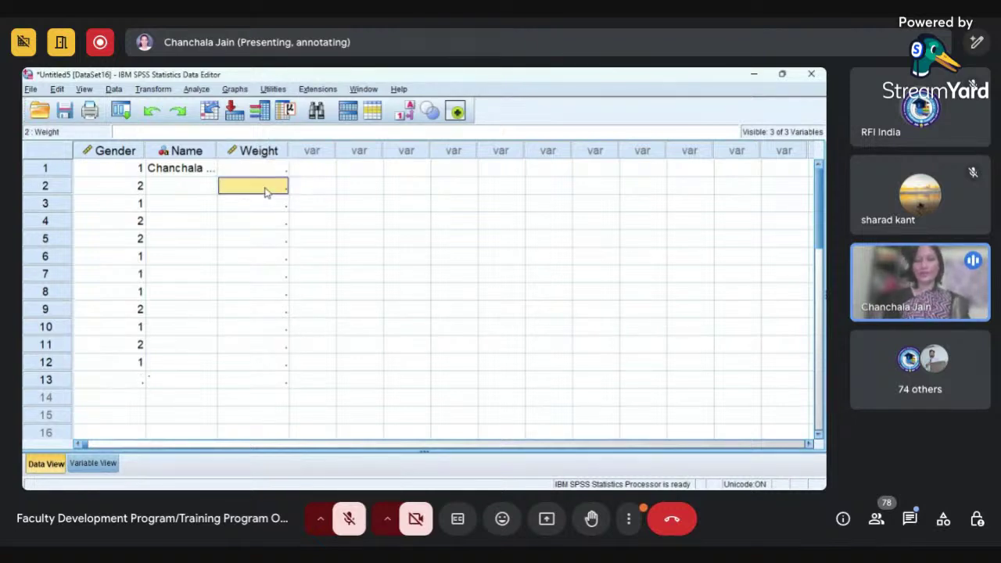
pyautogui.write('567990')
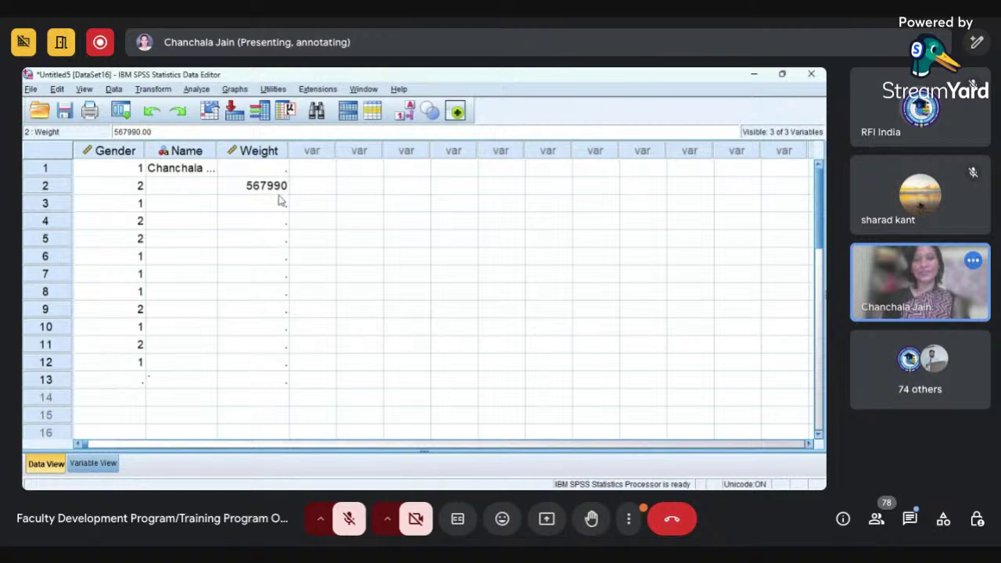
pyautogui.write('0.89')
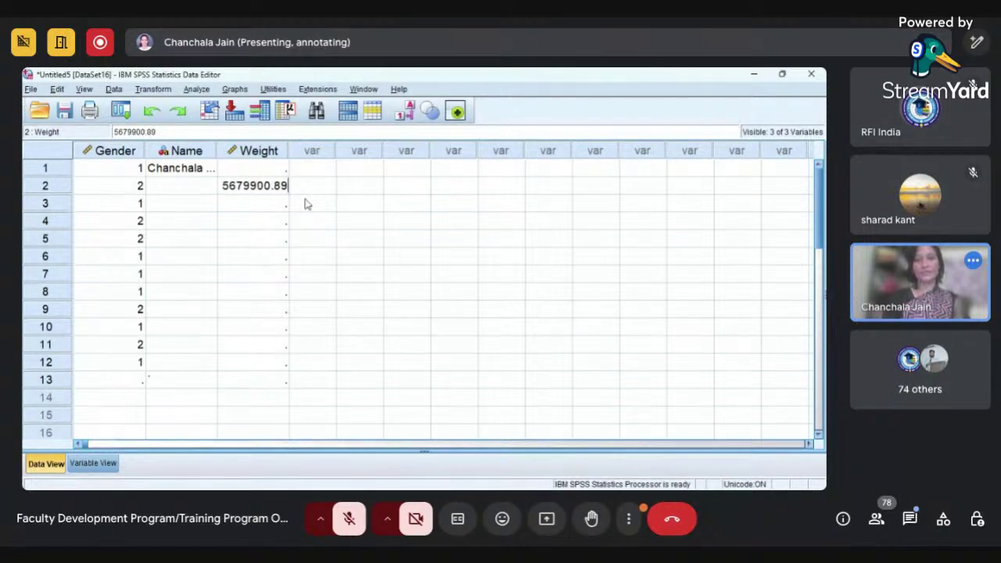
pyautogui.press('Tab')
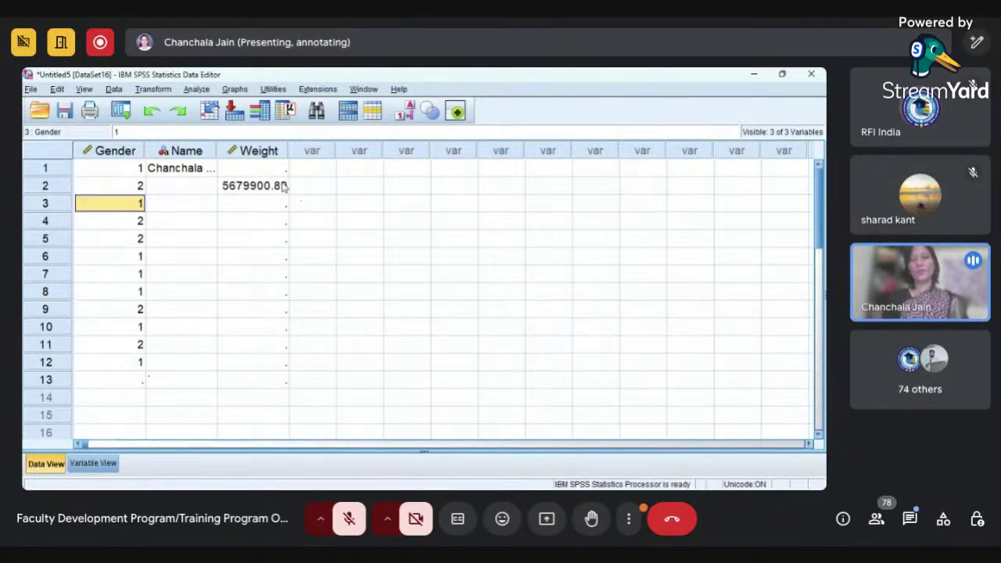
pyautogui.click(282, 188)
pyautogui.hotkey('alt', 'Tab')
pyautogui.hotkey('alt', 'Tab')
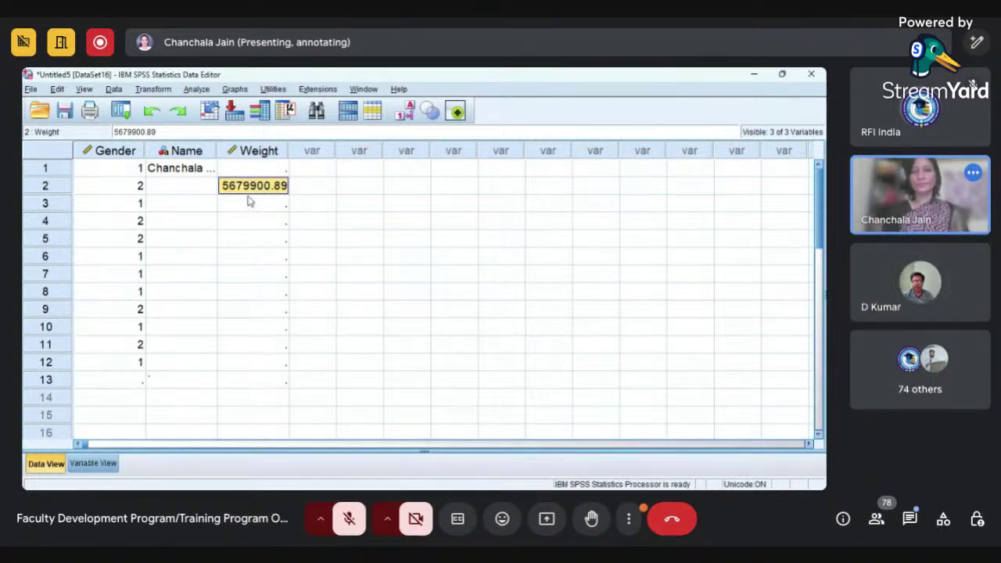
pyautogui.press('Delete')
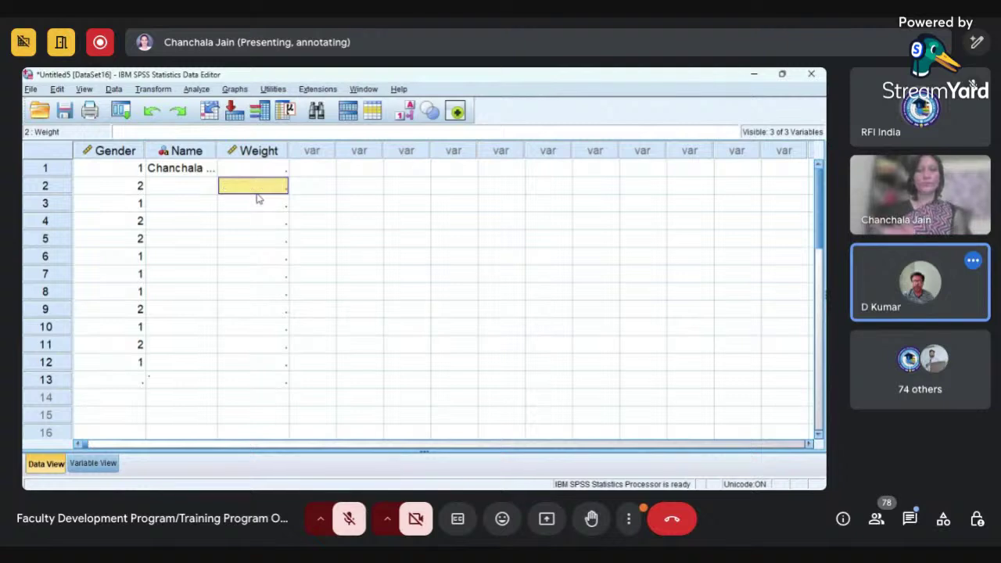
pyautogui.click(92, 463)
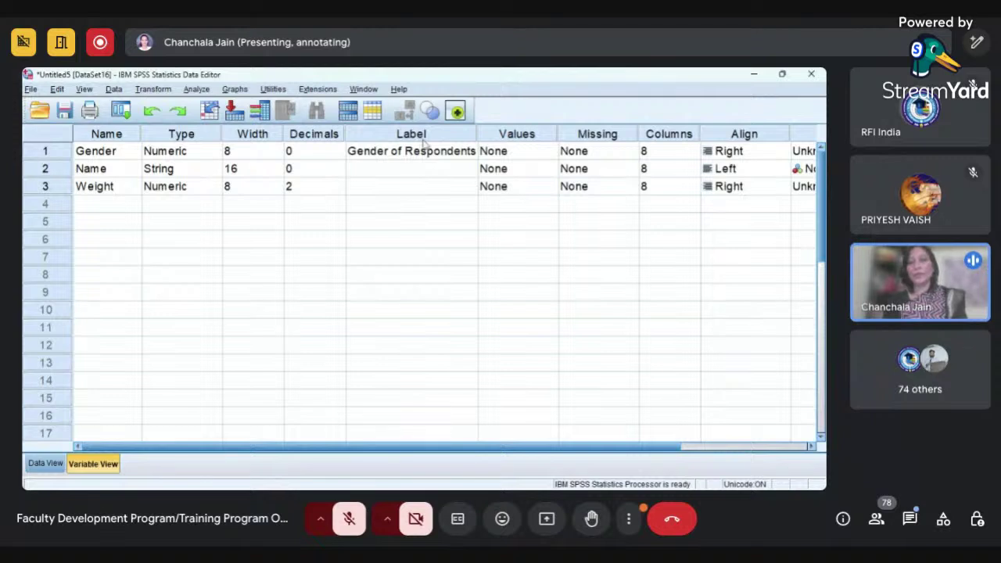
# - Open the Value Labels settings for Gender from its Values cell
pyautogui.click(523, 188)
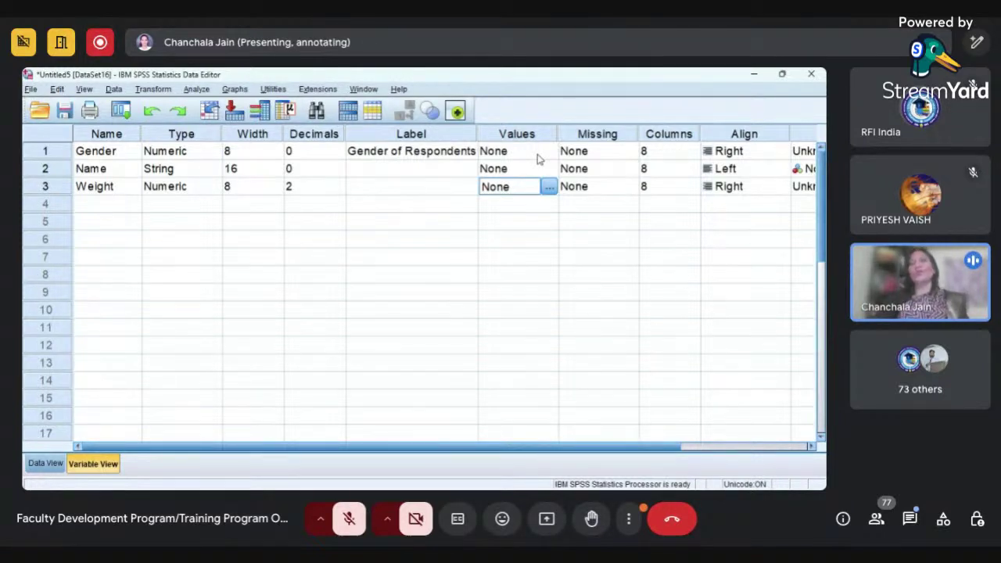
pyautogui.click(537, 153)
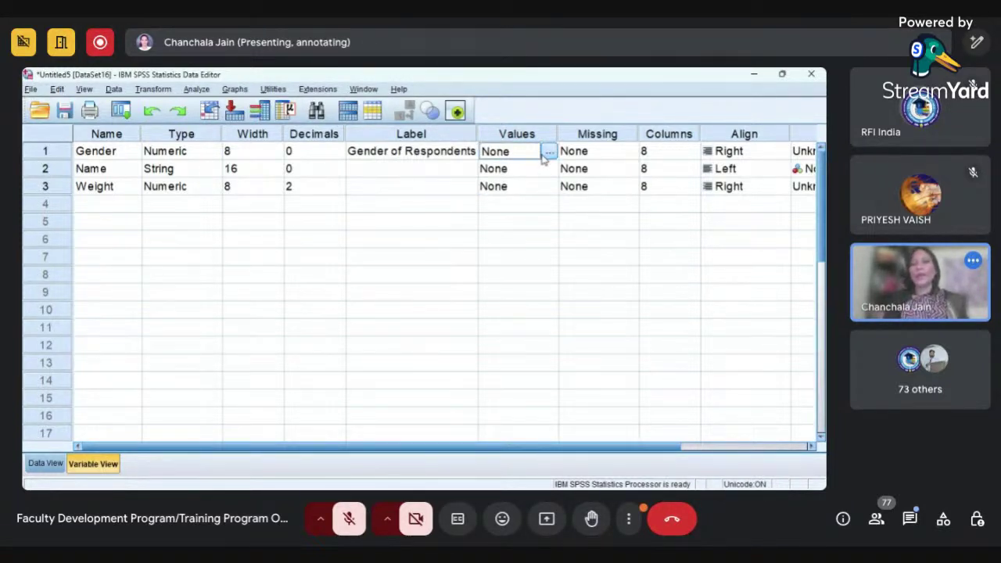
pyautogui.click(550, 151)
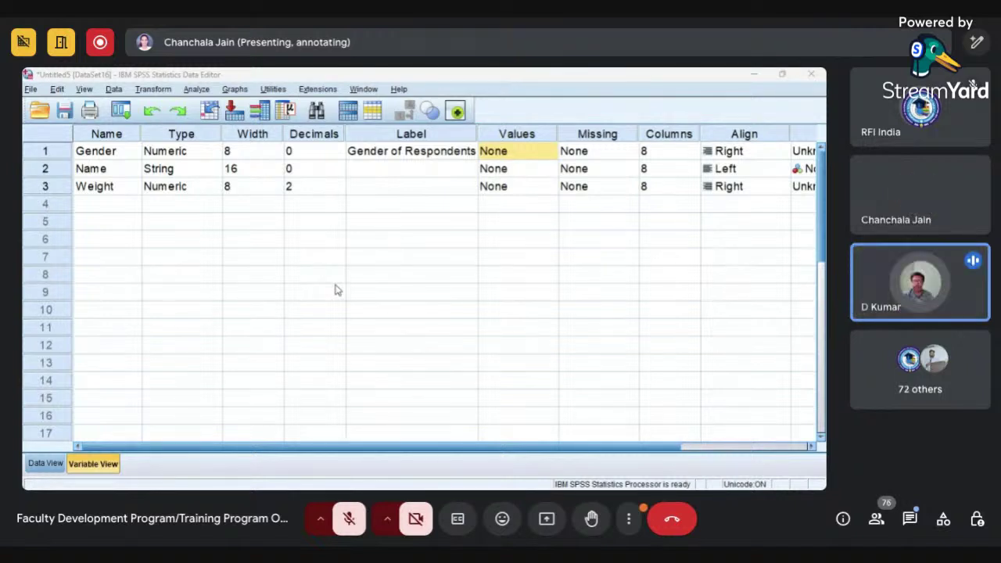
# - Confirm Gender's value labels (1 = Male) and review the Values and Missing columns
pyautogui.click(395, 359)
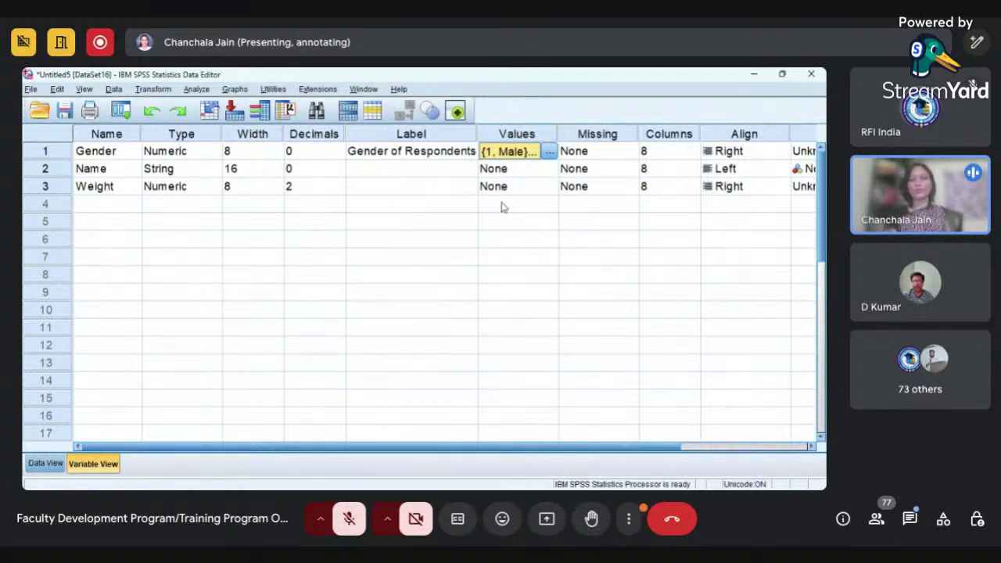
pyautogui.click(527, 175)
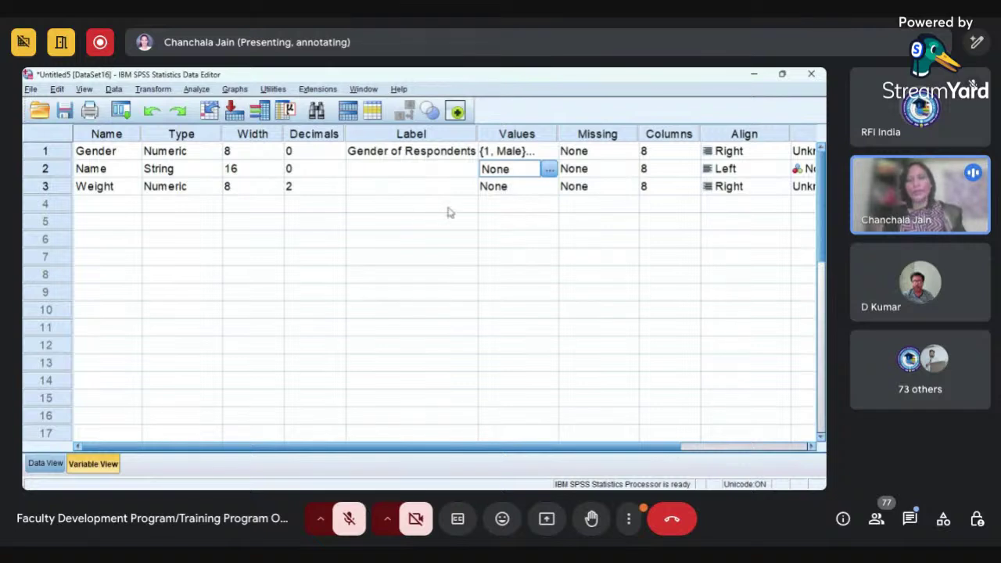
pyautogui.click(532, 194)
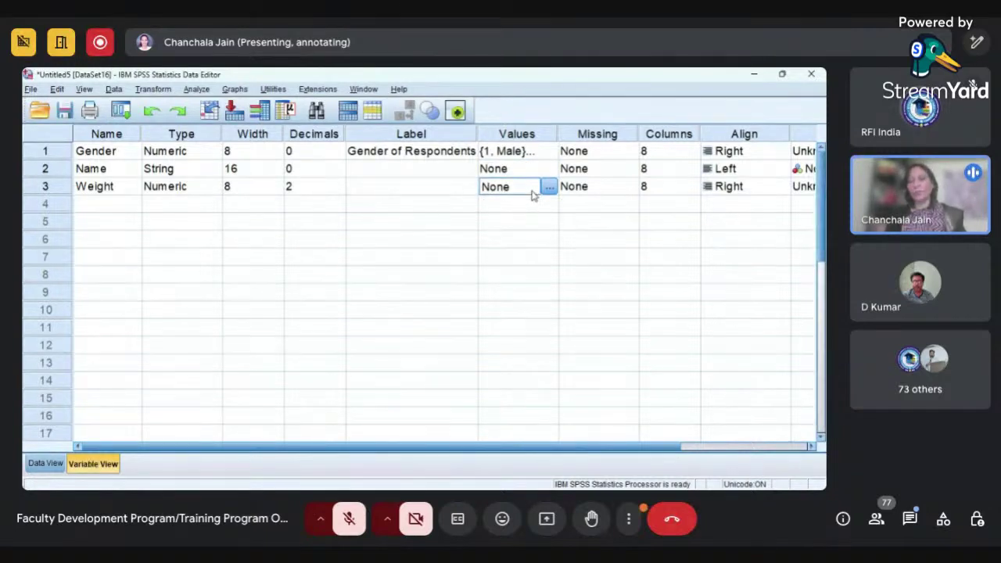
pyautogui.click(588, 138)
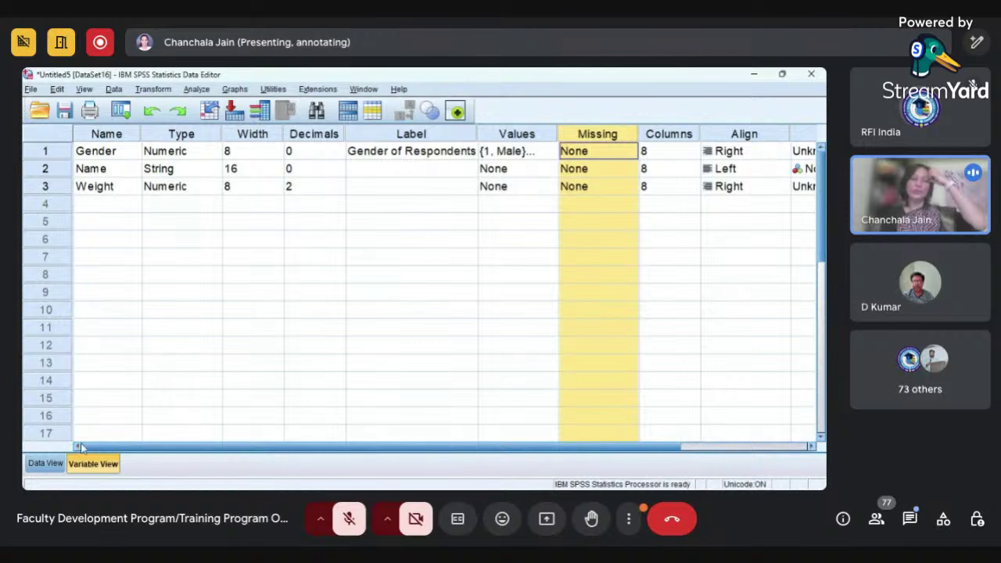
pyautogui.click(48, 464)
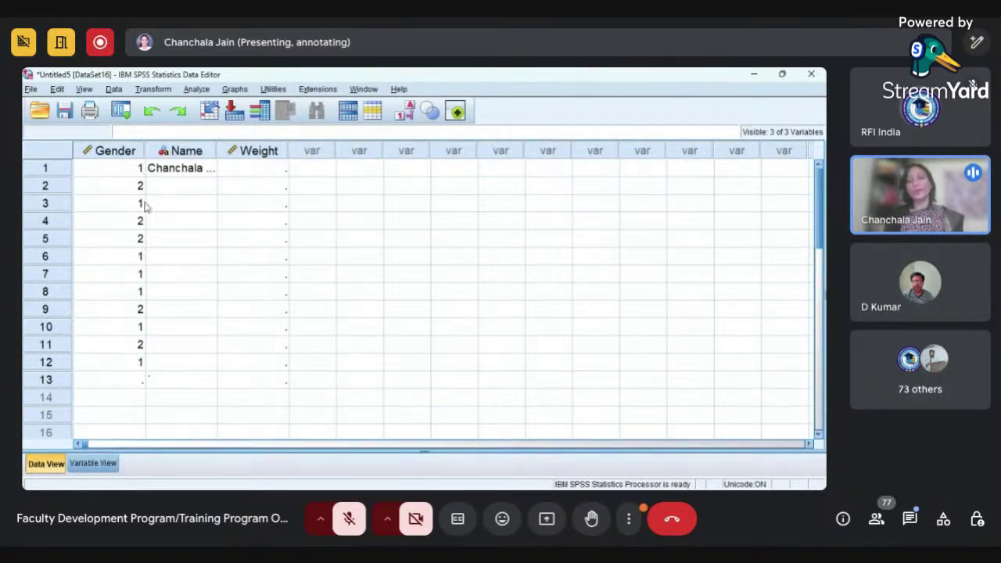
# - Change the first respondent's Gender to 2 and inspect the Weight column
pyautogui.click(135, 148)
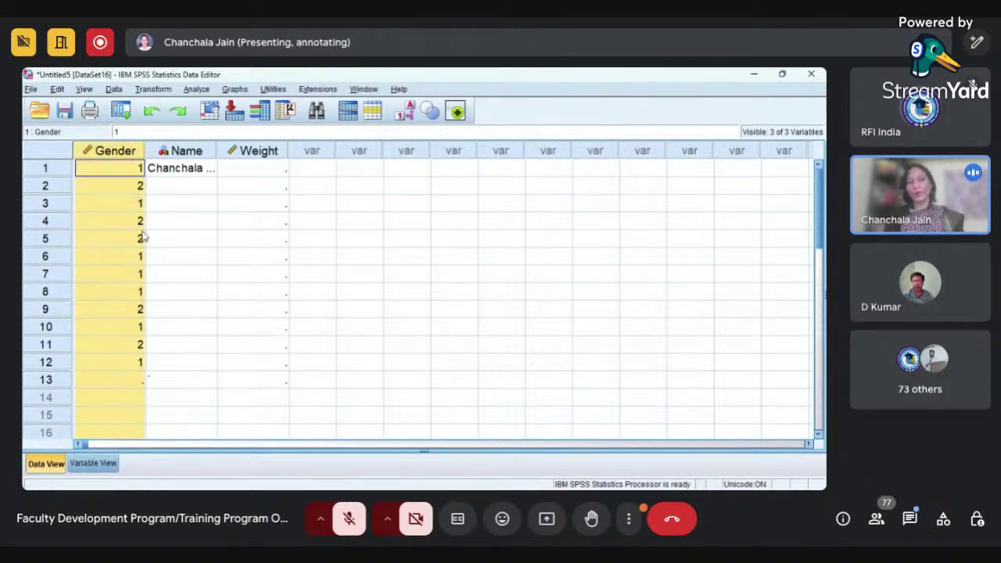
pyautogui.click(125, 173)
pyautogui.write('2')
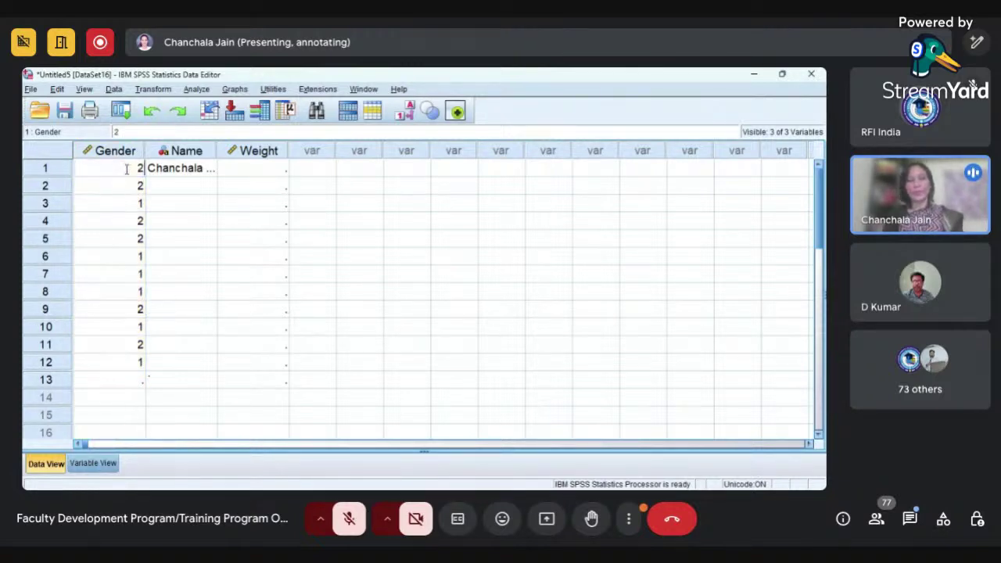
pyautogui.click(221, 281)
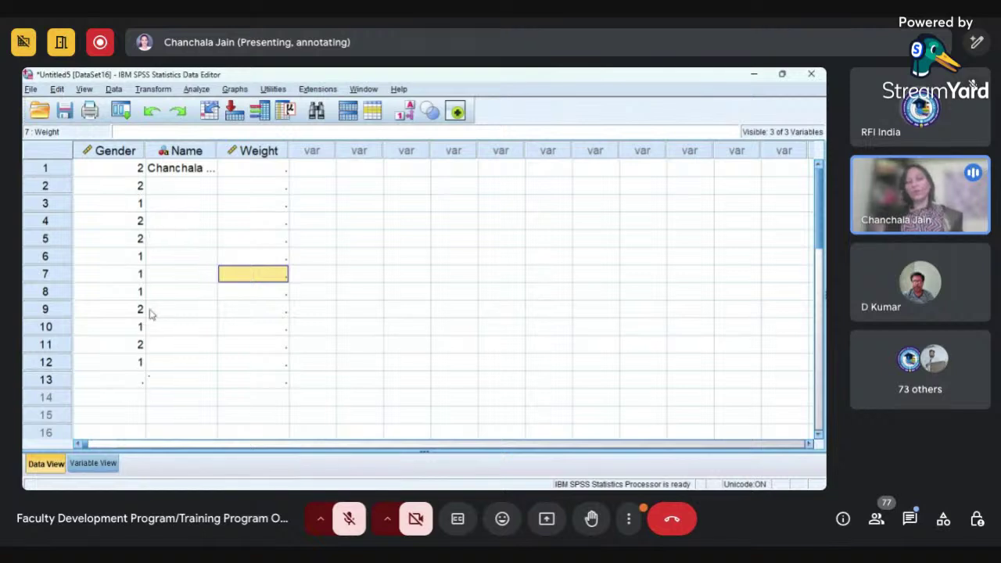
pyautogui.click(261, 154)
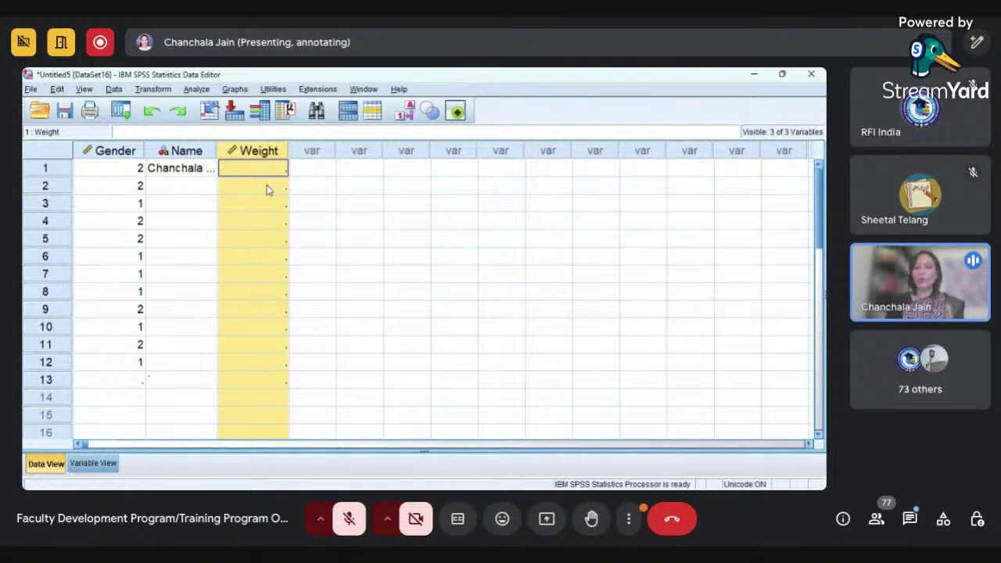
pyautogui.click(386, 226)
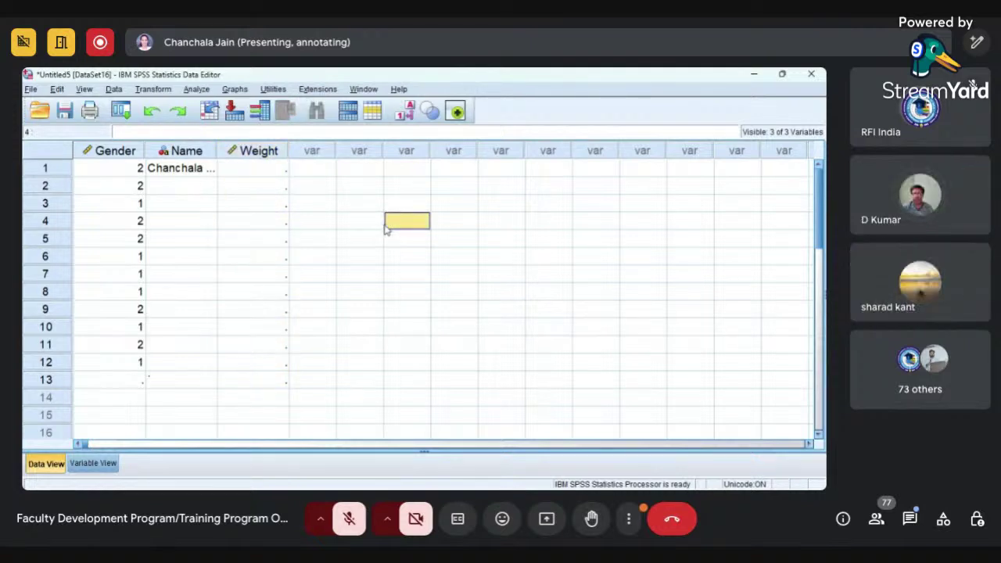
pyautogui.click(262, 153)
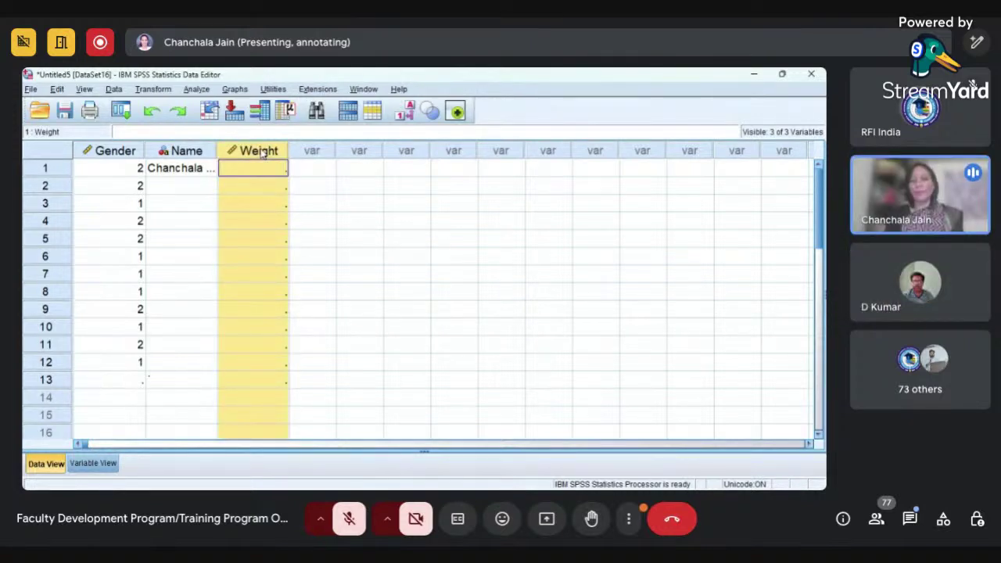
pyautogui.click(265, 274)
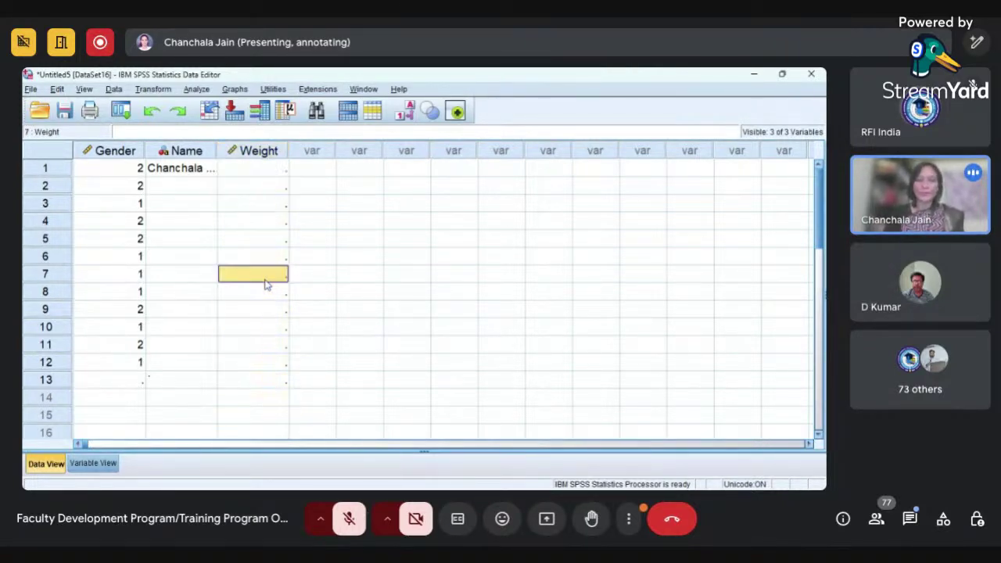
pyautogui.click(93, 464)
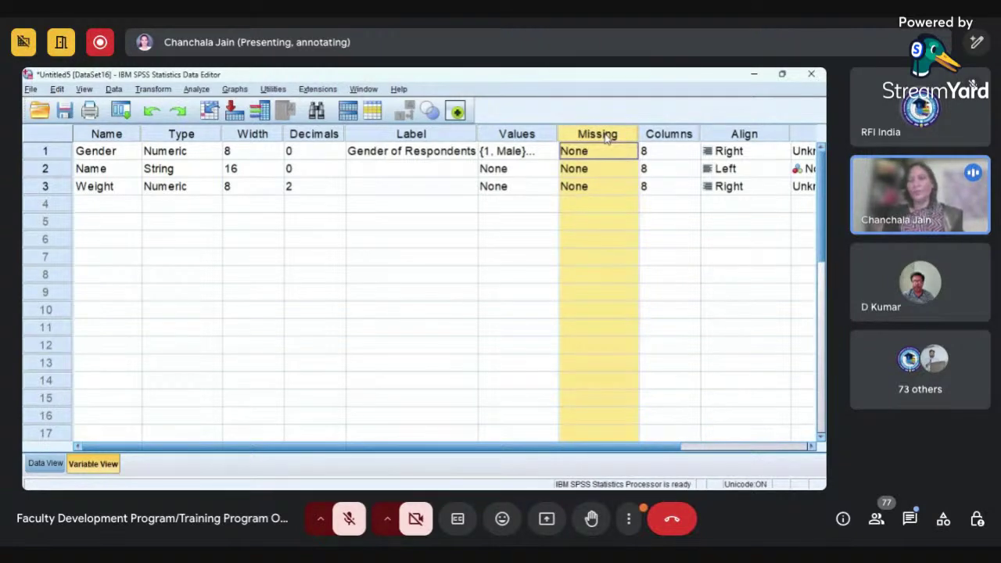
# - Check Gender's Missing setting, then open the Value Labels settings for Weight
pyautogui.click(614, 152)
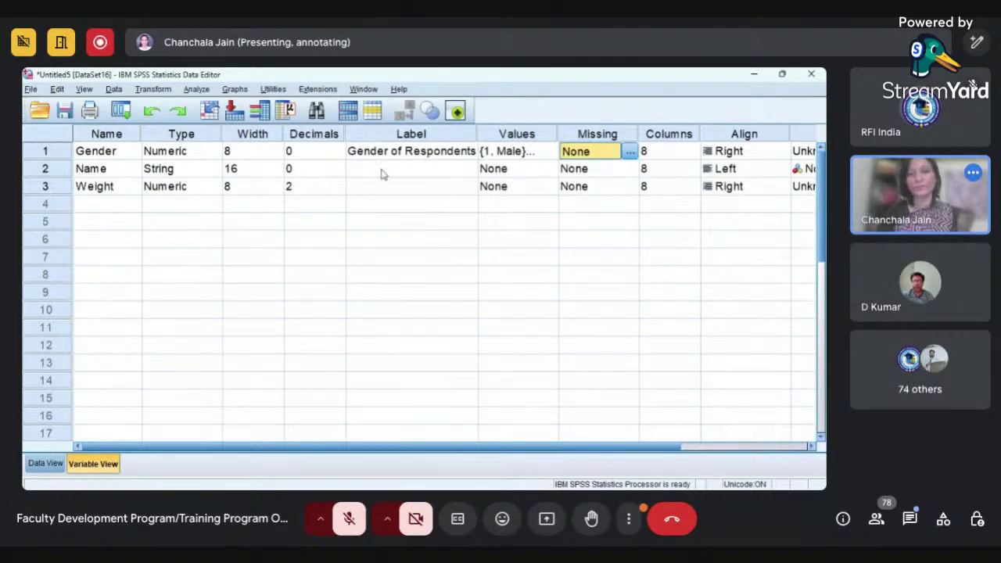
pyautogui.click(538, 186)
pyautogui.click(549, 187)
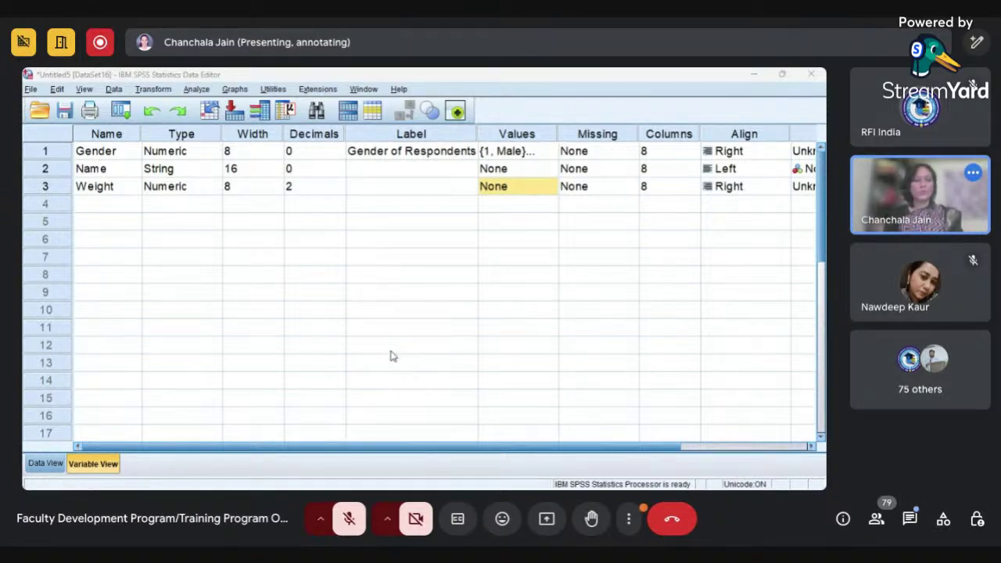
# - Enter Weight values 2, 1, 2, 3, 2, 1, 2, 3 in rows 1–8
pyautogui.click(45, 464)
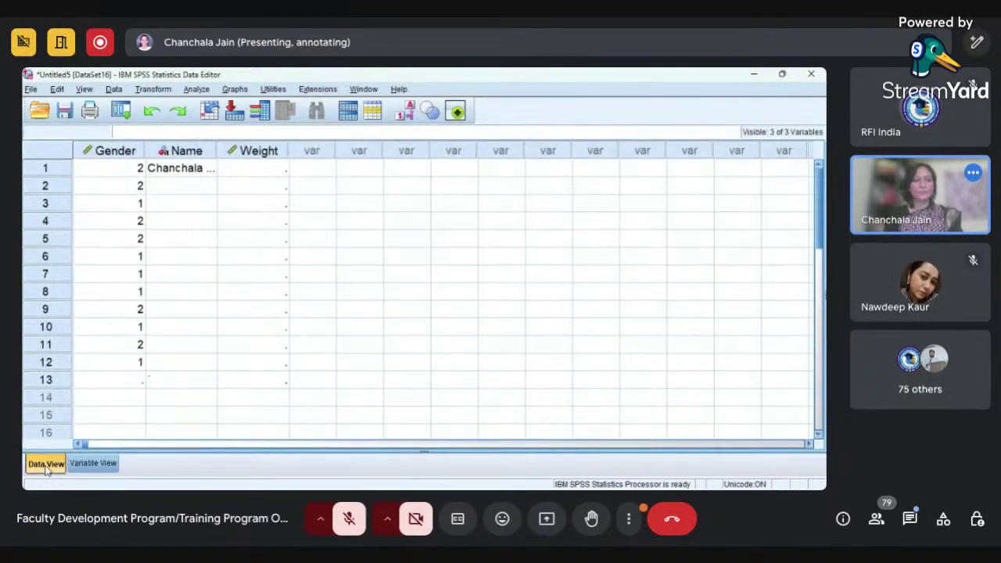
pyautogui.click(270, 169)
pyautogui.write('2')
pyautogui.press('Return')
pyautogui.write('1')
pyautogui.press('Return')
pyautogui.write('2')
pyautogui.press('Return')
pyautogui.write('3')
pyautogui.press('Return')
pyautogui.write('2')
pyautogui.press('Return')
pyautogui.write('1')
pyautogui.press('Return')
pyautogui.write('2')
pyautogui.press('Return')
pyautogui.write('3')
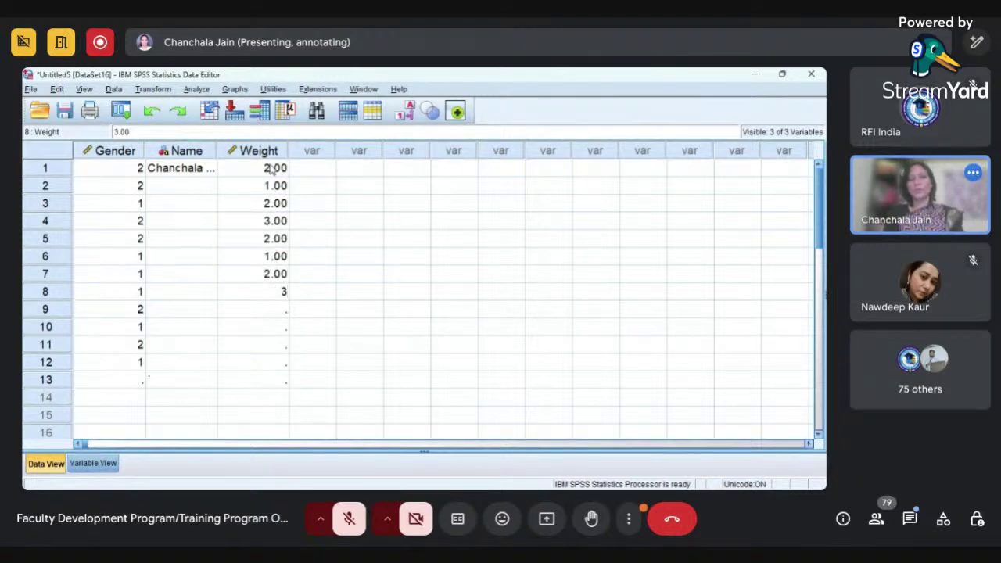
pyautogui.click(270, 169)
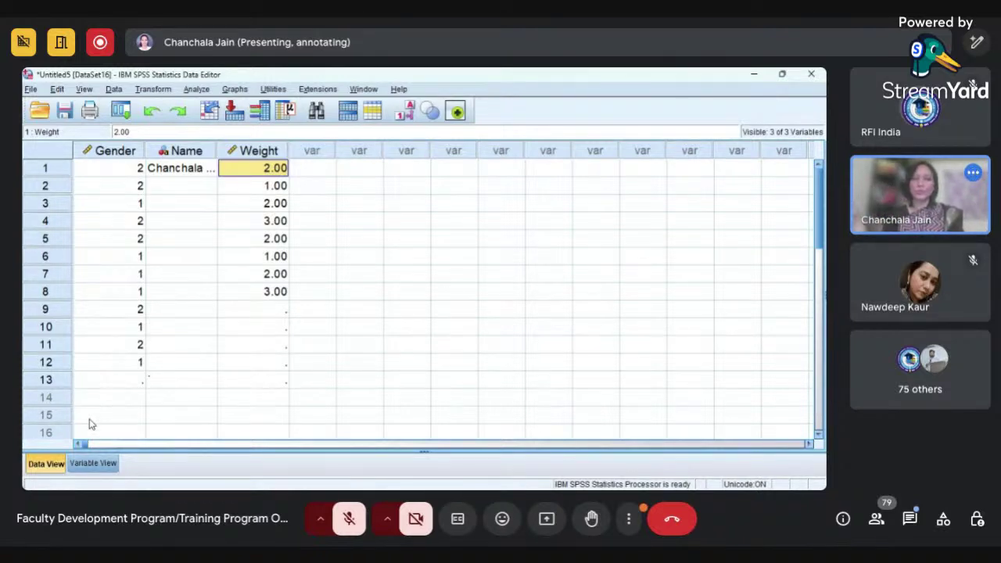
# - Review Weight's value labels (1.00 = 21-40), then open its Missing Values settings
pyautogui.click(93, 464)
pyautogui.click(534, 185)
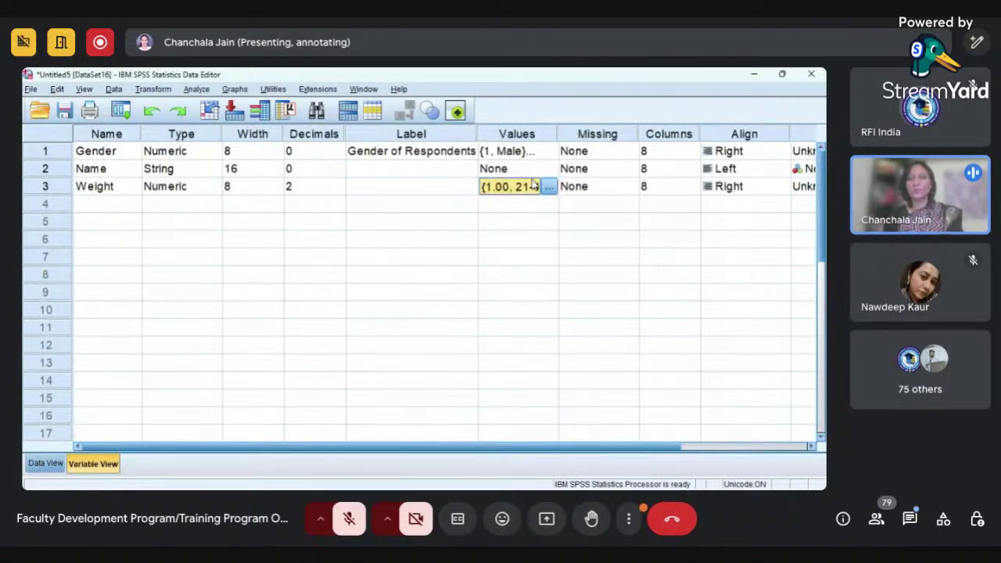
pyautogui.click(550, 186)
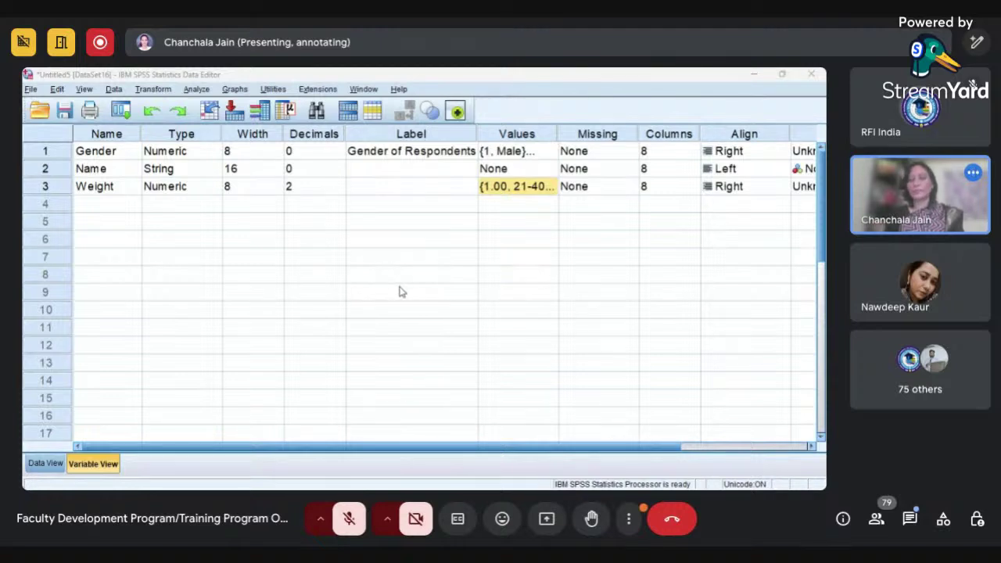
pyautogui.click(393, 360)
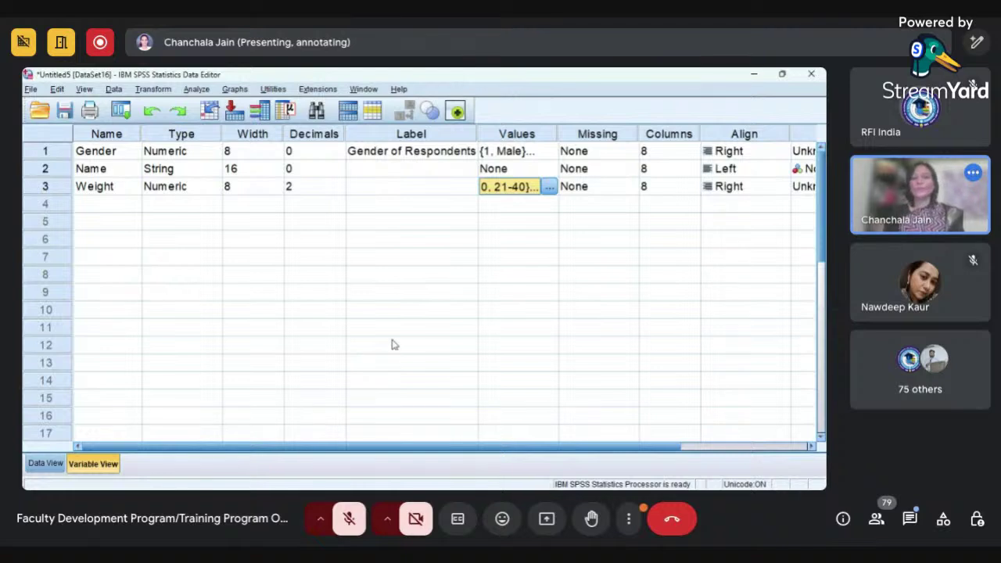
pyautogui.click(599, 191)
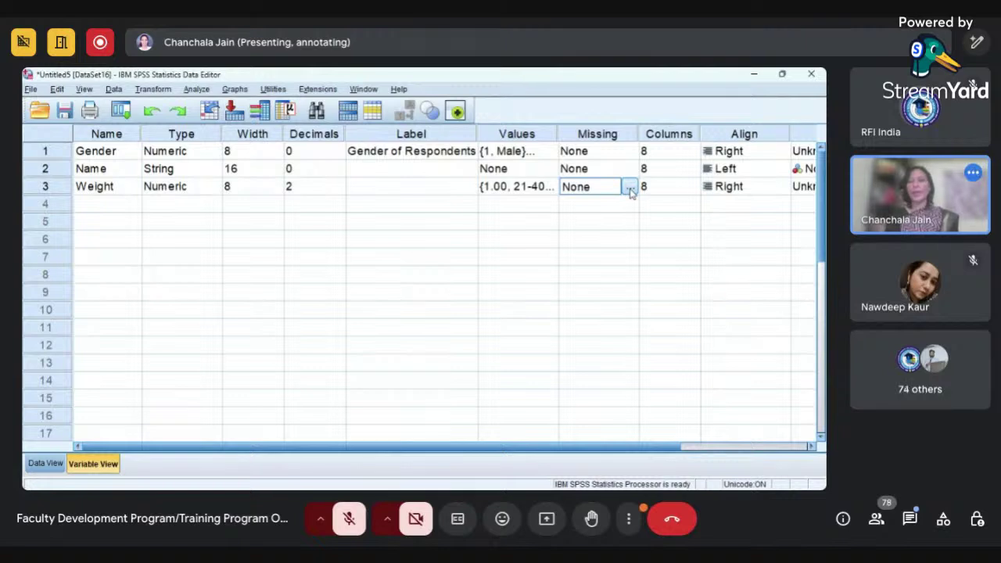
pyautogui.click(629, 189)
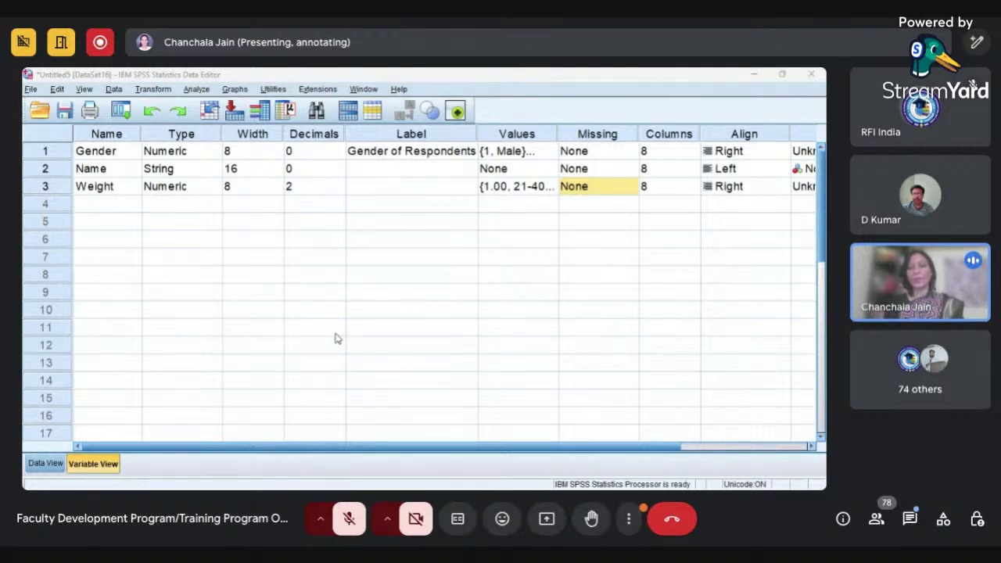
# - Confirm 3.00 as Weight's discrete missing value and recheck its value labels
pyautogui.press('Return')
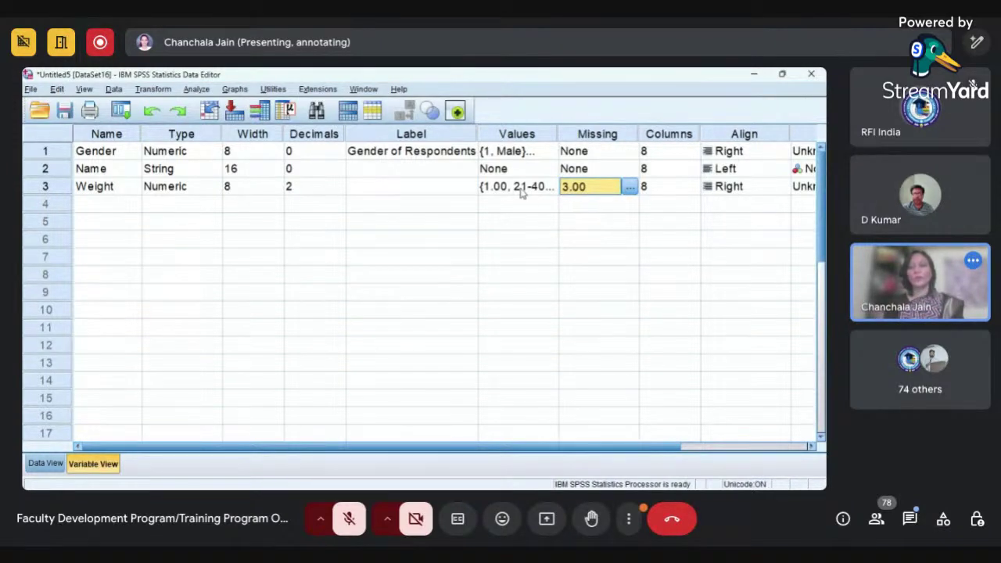
pyautogui.click(523, 193)
pyautogui.click(549, 187)
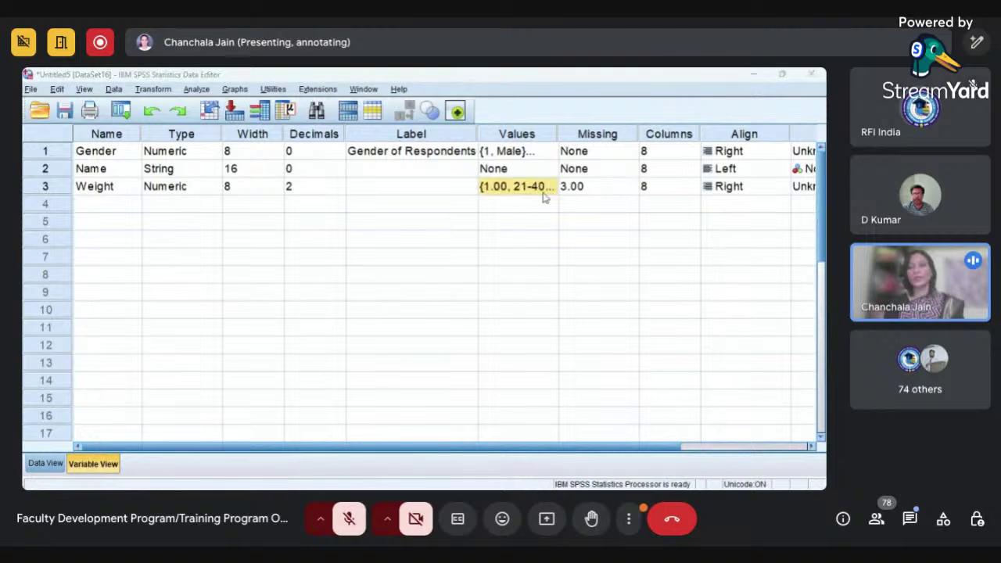
pyautogui.click(422, 360)
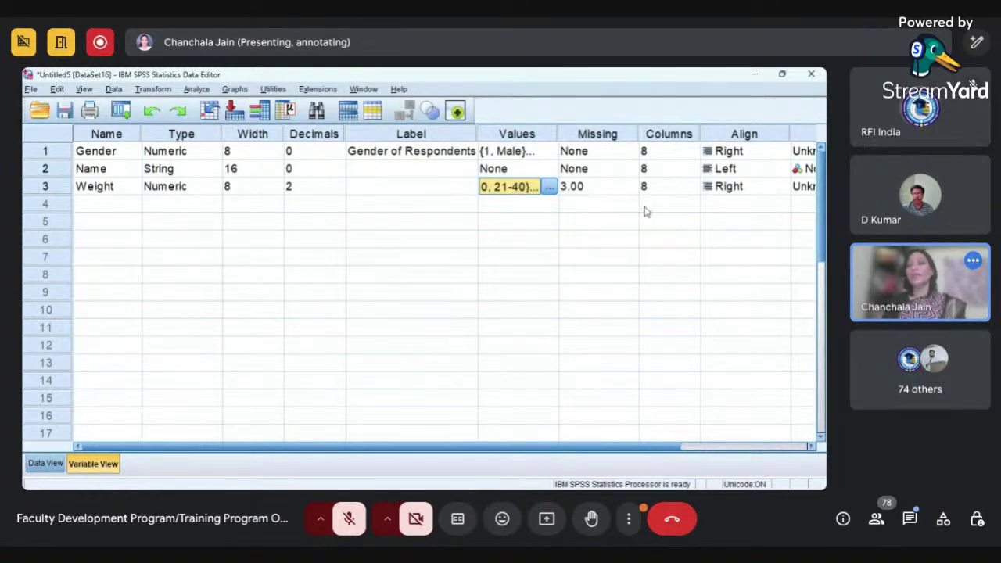
pyautogui.click(626, 192)
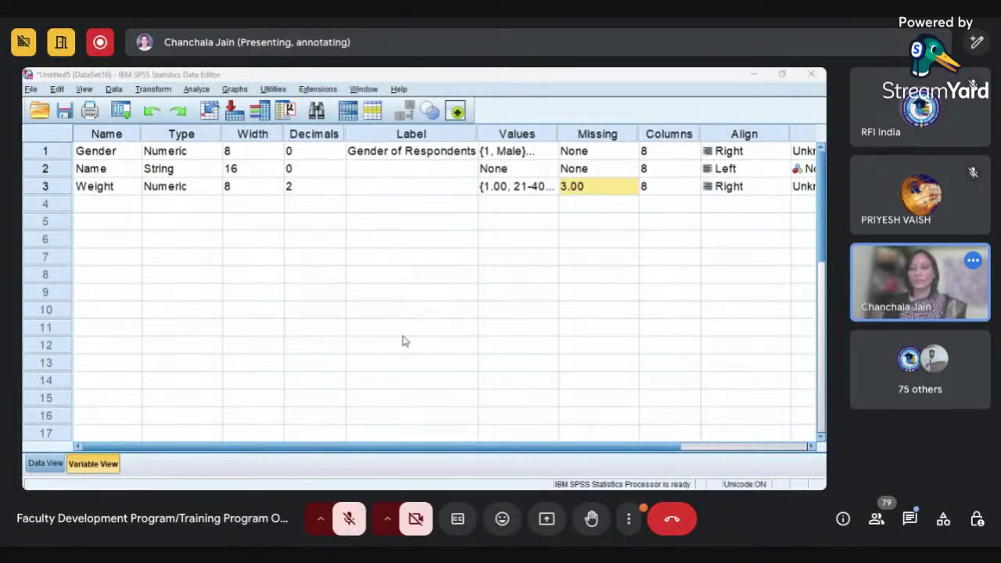
# - Add a fourth numeric variable named Age with 0 decimal places
pyautogui.click(106, 209)
pyautogui.write('Age')
pyautogui.press('Tab')
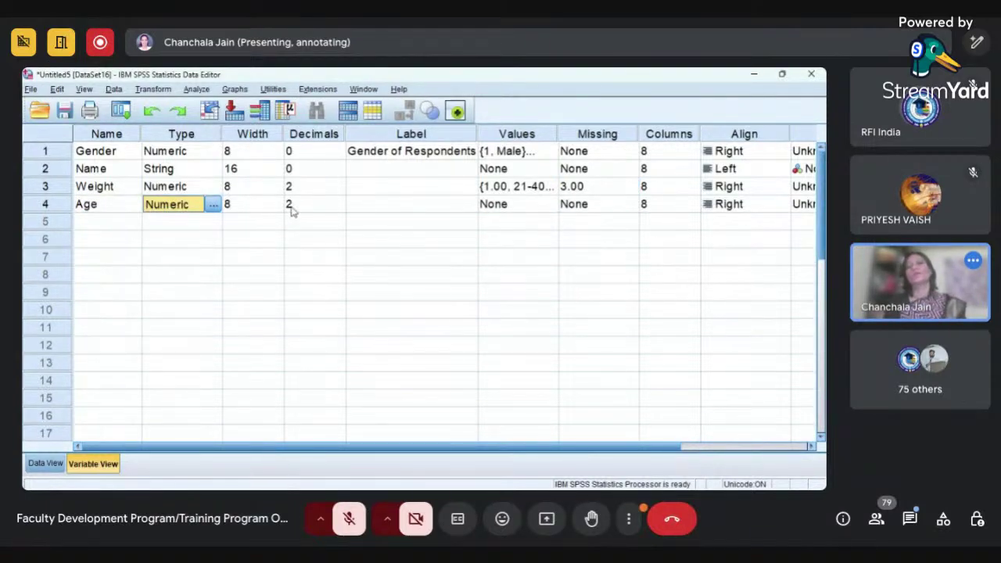
pyautogui.click(340, 210)
pyautogui.click(340, 209)
pyautogui.click(340, 208)
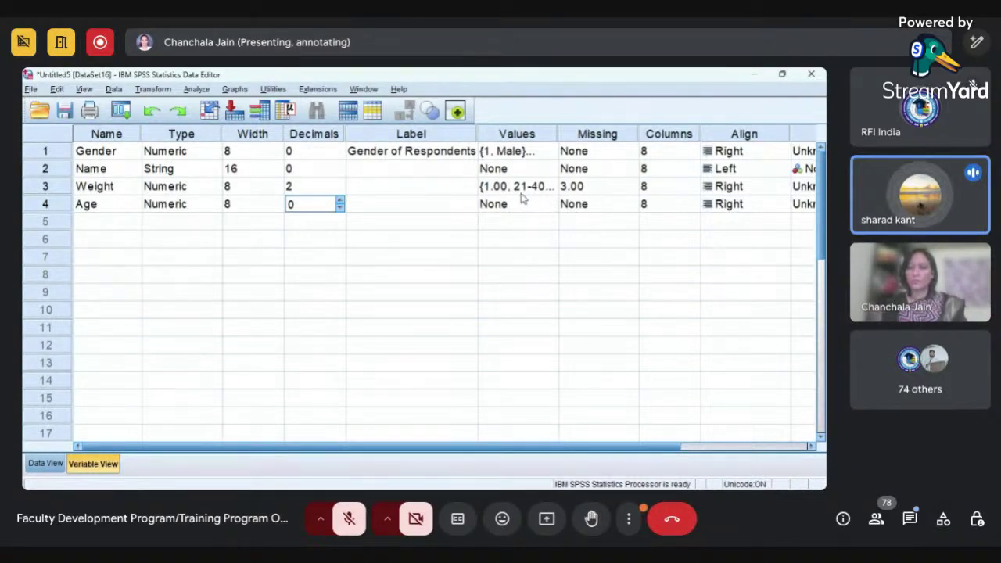
pyautogui.click(521, 194)
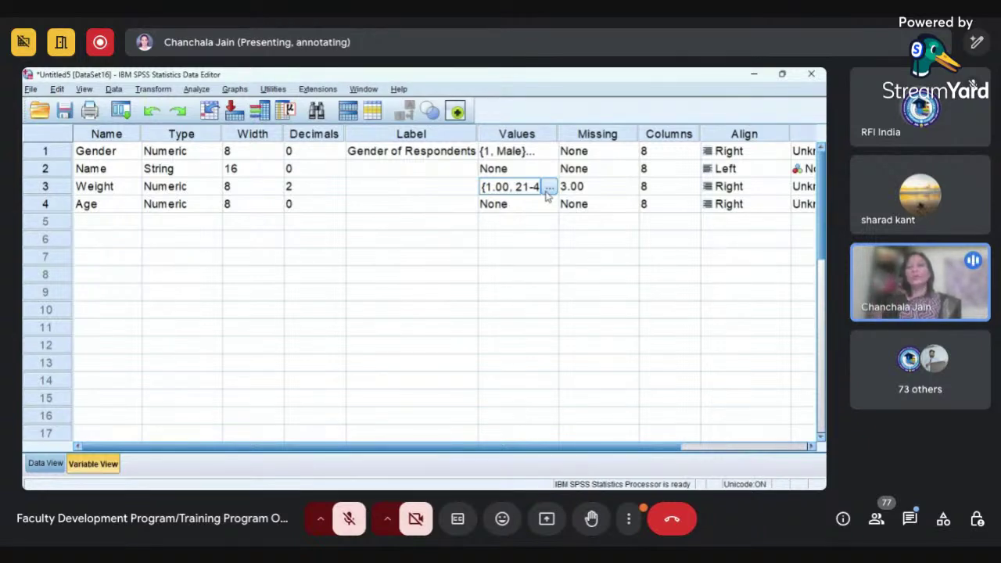
# - Check the new Age column in Data View, then reopen Weight's value labels settings
pyautogui.click(45, 464)
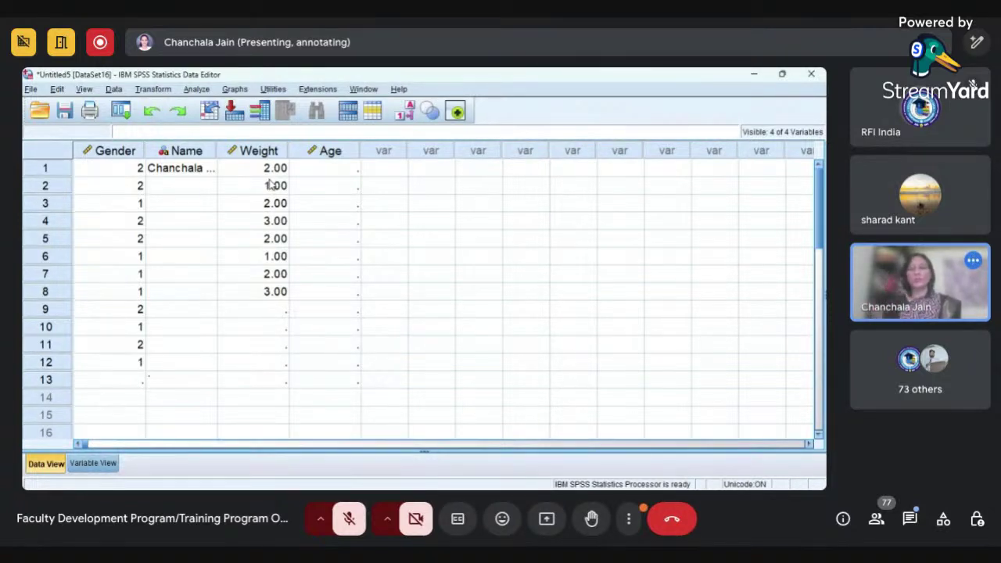
pyautogui.click(98, 465)
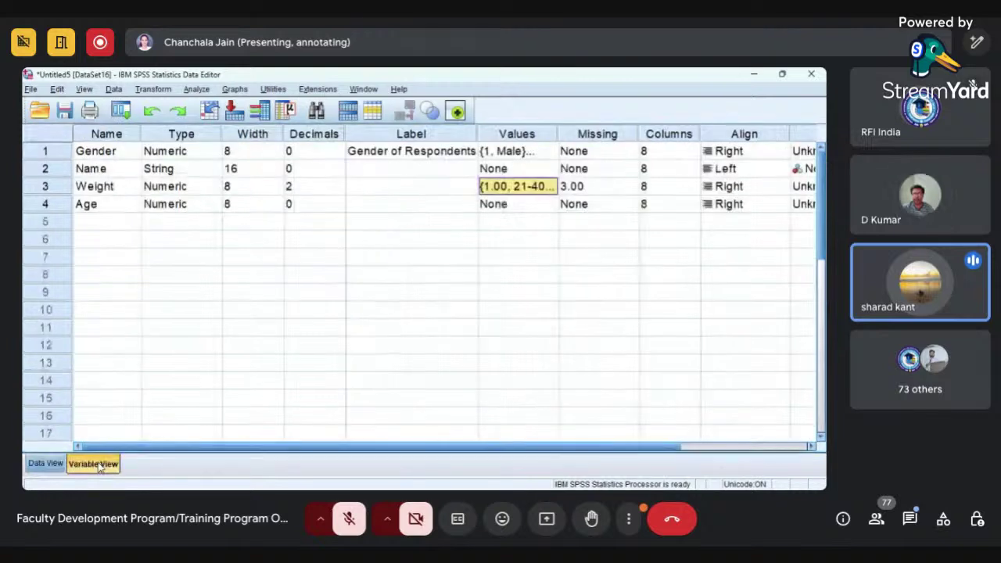
pyautogui.click(553, 189)
pyautogui.click(552, 188)
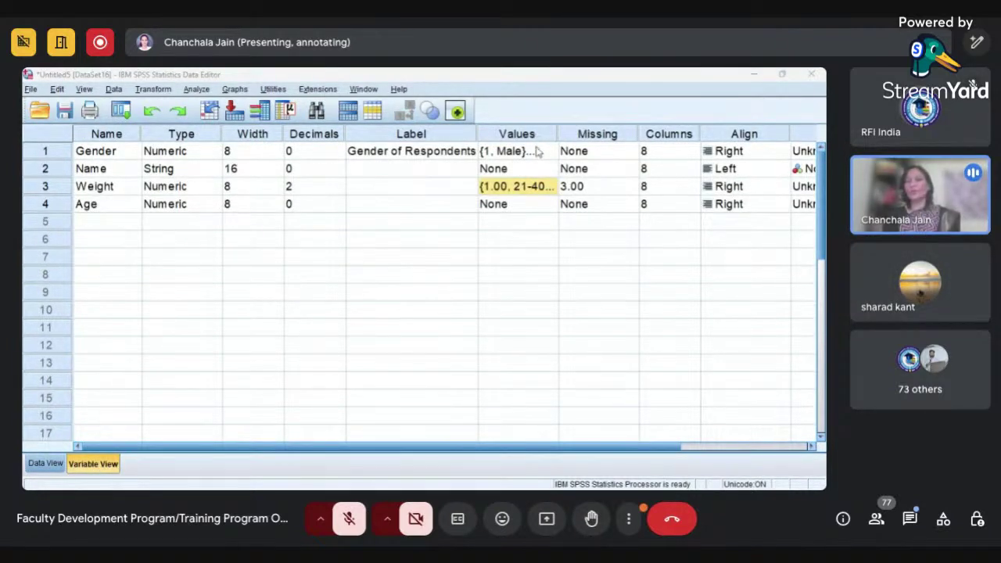
# - Close Weight's value labels and bring up the Missing Values settings for Age
pyautogui.click(425, 361)
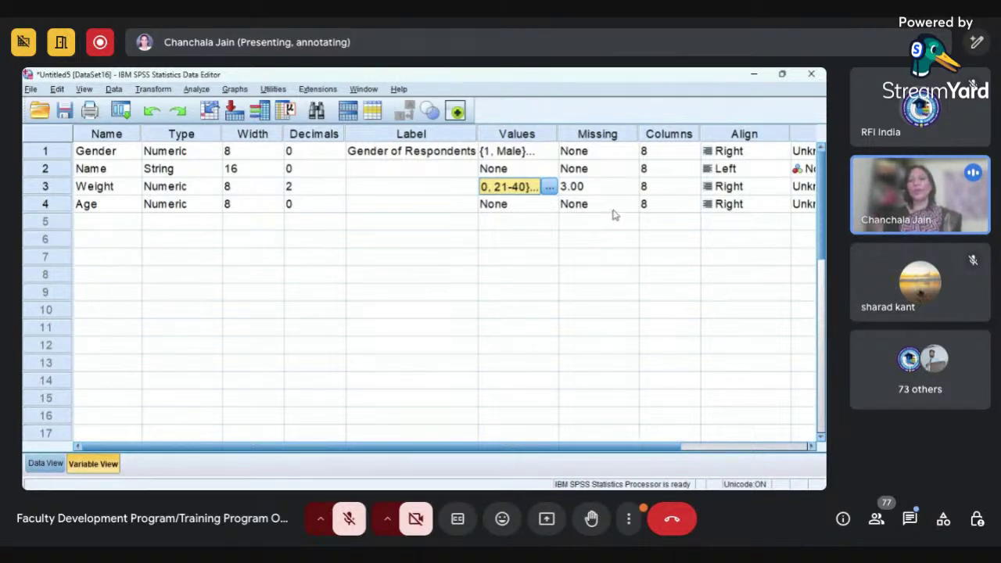
pyautogui.click(614, 209)
pyautogui.click(627, 208)
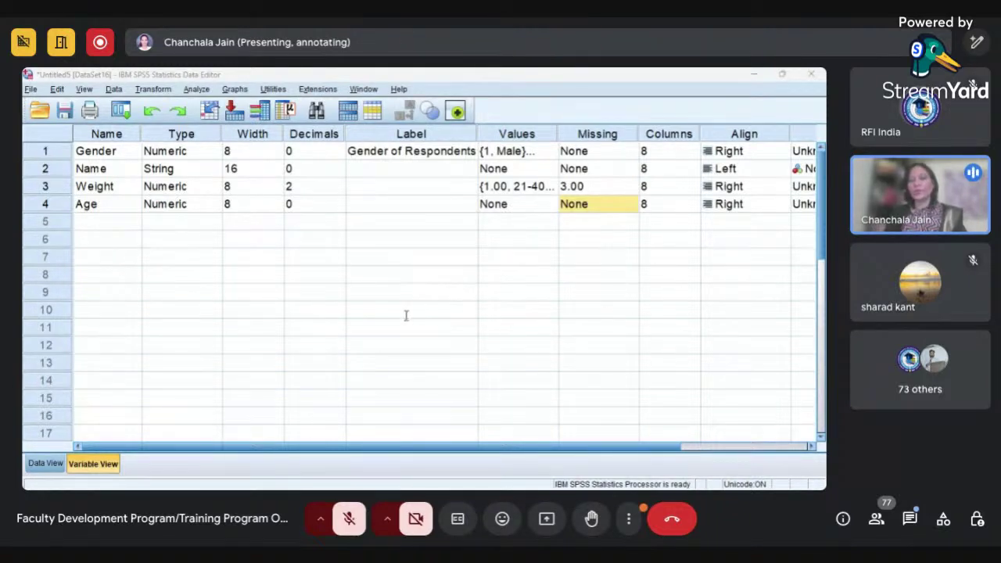
# - Accept Age's missing values 14–20 and 78, then enter ages 30, 34, 15, 18 in rows 1–4
pyautogui.click(396, 339)
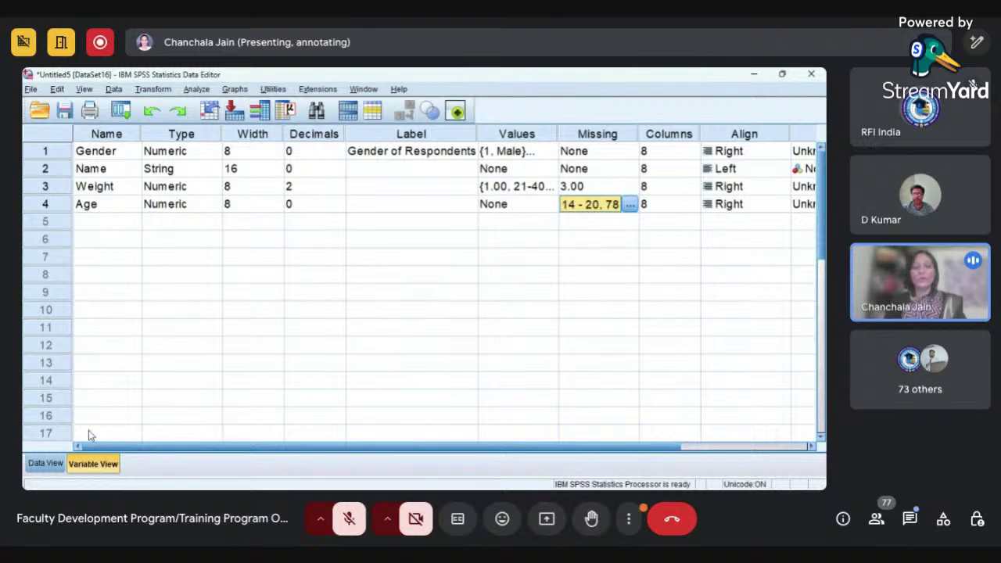
pyautogui.click(48, 465)
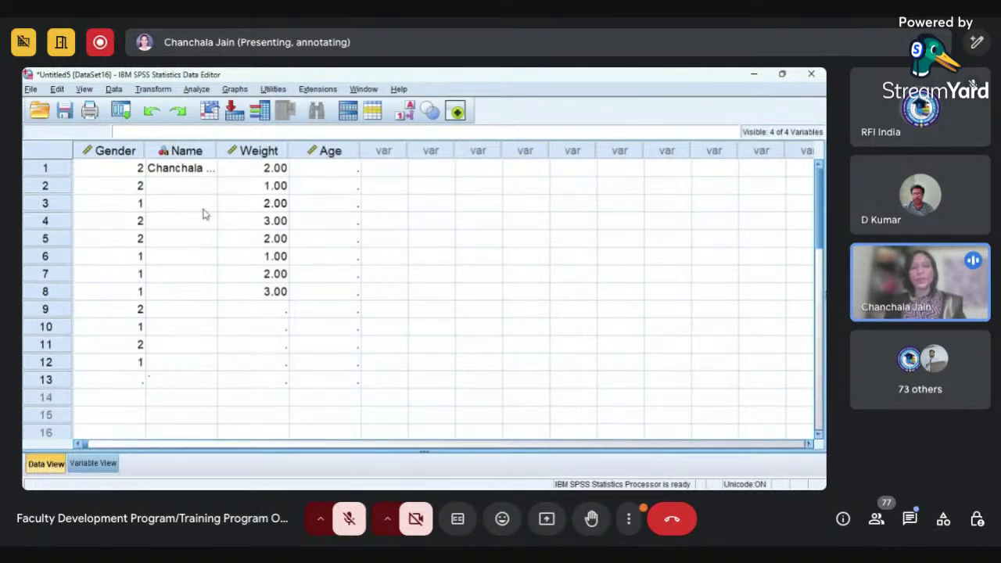
pyautogui.click(325, 177)
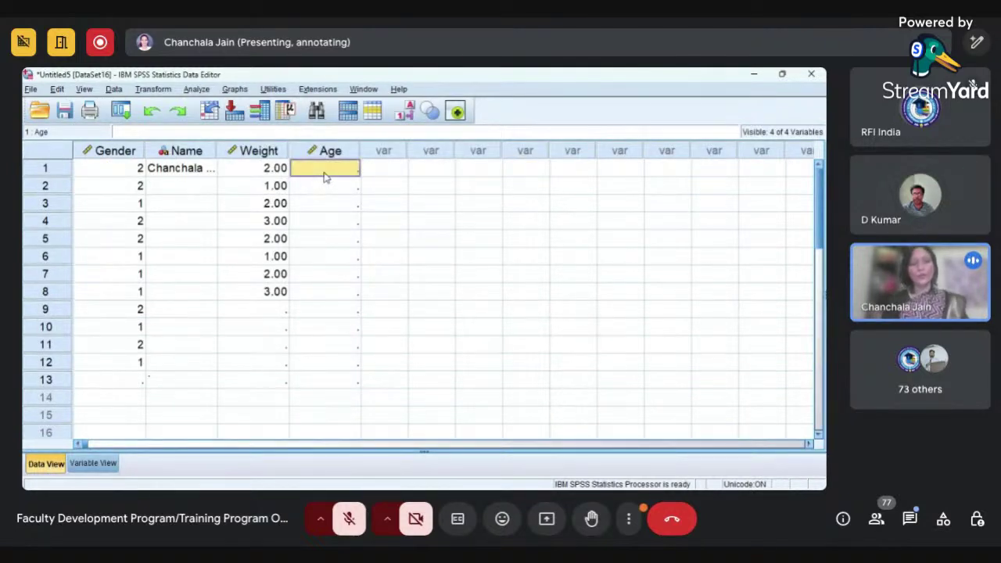
pyautogui.write('30')
pyautogui.press('Return')
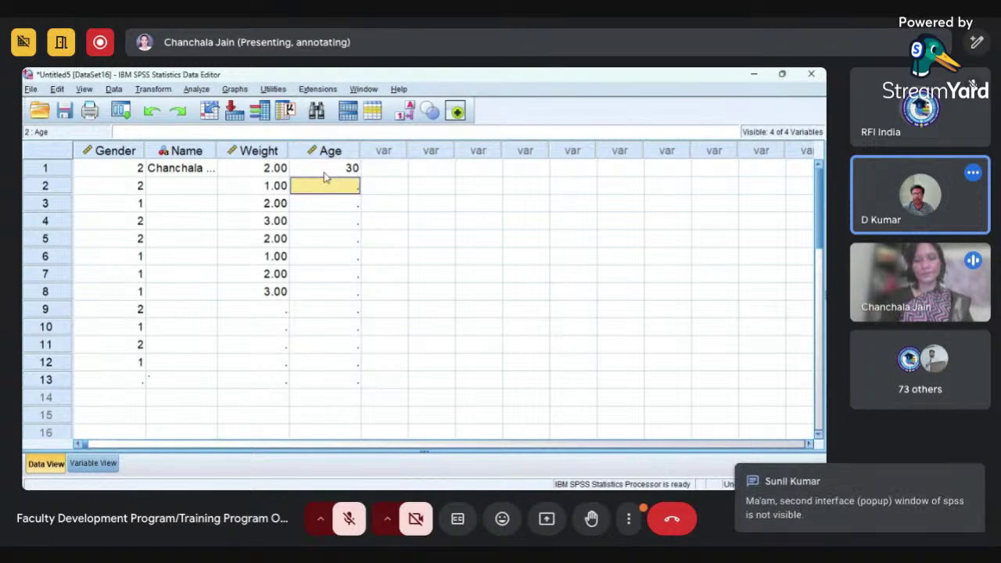
pyautogui.write('34')
pyautogui.press('Return')
pyautogui.write('1')
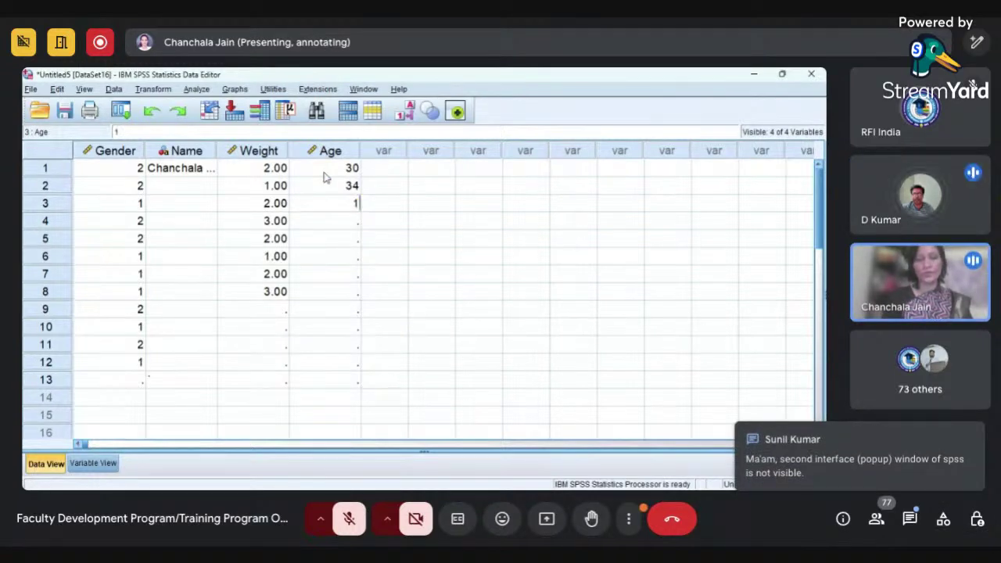
pyautogui.write('5')
pyautogui.press('Return')
pyautogui.write('18')
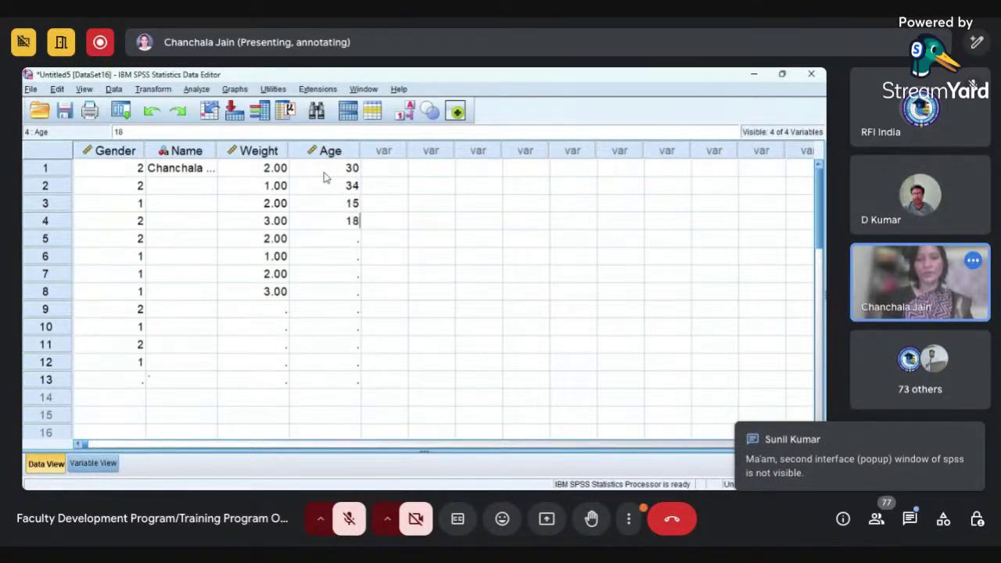
pyautogui.press('Return')
# - Enter ages 30, 37, 28 and 67 in rows 5–8, correcting a mistyped 74
pyautogui.write('30')
pyautogui.press('Return')
pyautogui.write('37')
pyautogui.press('Return')
pyautogui.write('28')
pyautogui.press('Return')
pyautogui.write('74')
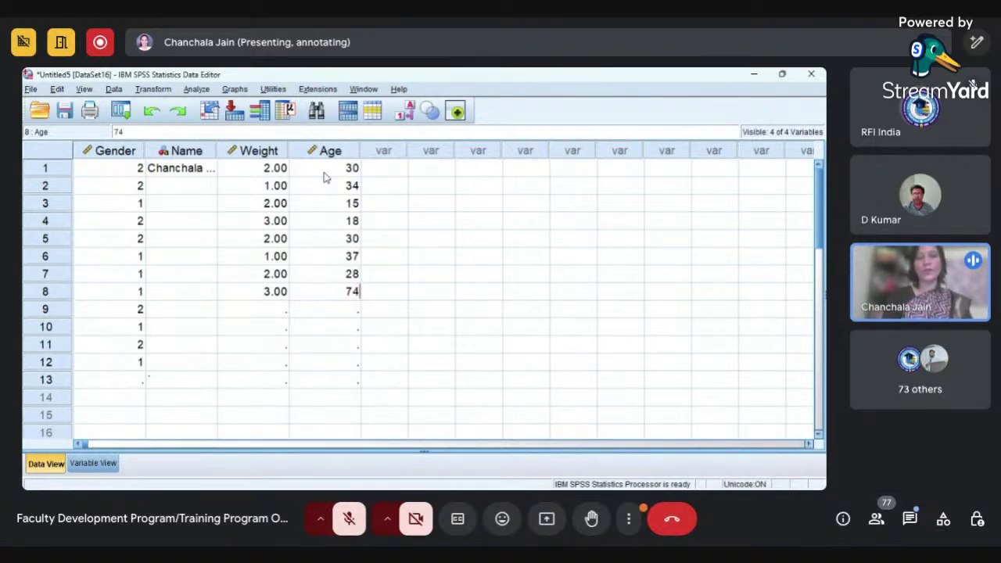
pyautogui.press('BackSpace')
pyautogui.press('BackSpace')
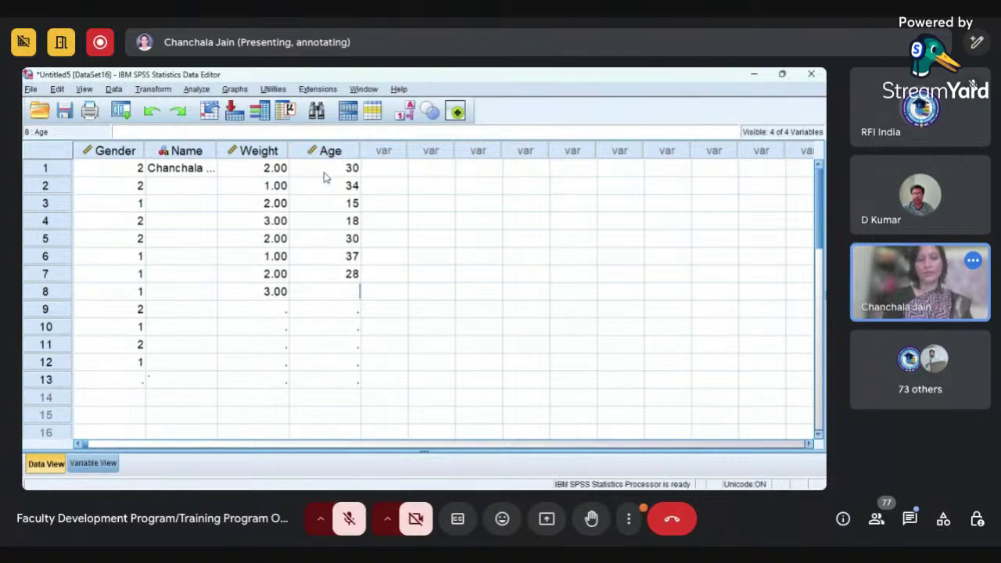
pyautogui.write('67')
pyautogui.press('Return')
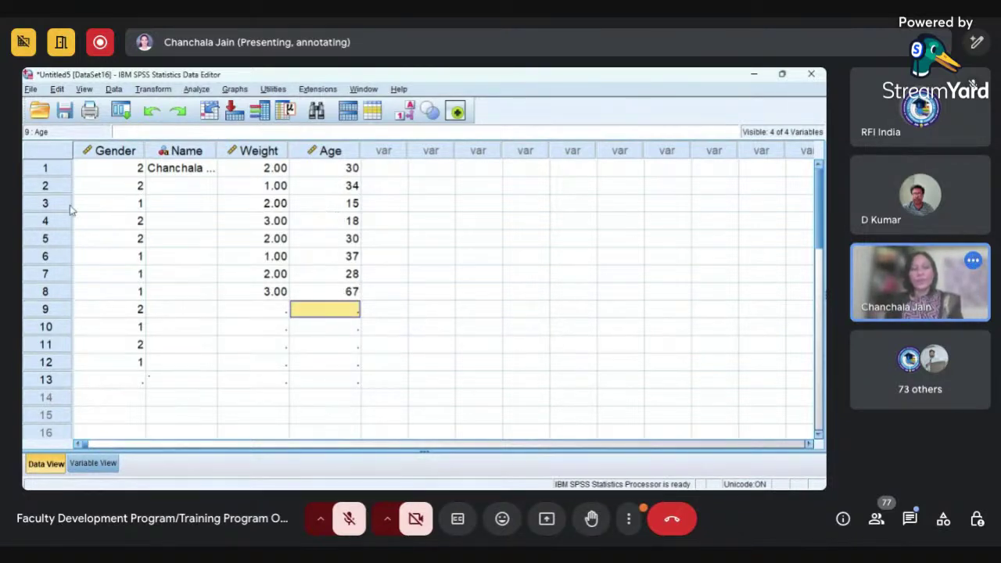
# - Select data rows 3–4, clear the selection, and return to Variable View
pyautogui.click(64, 205)
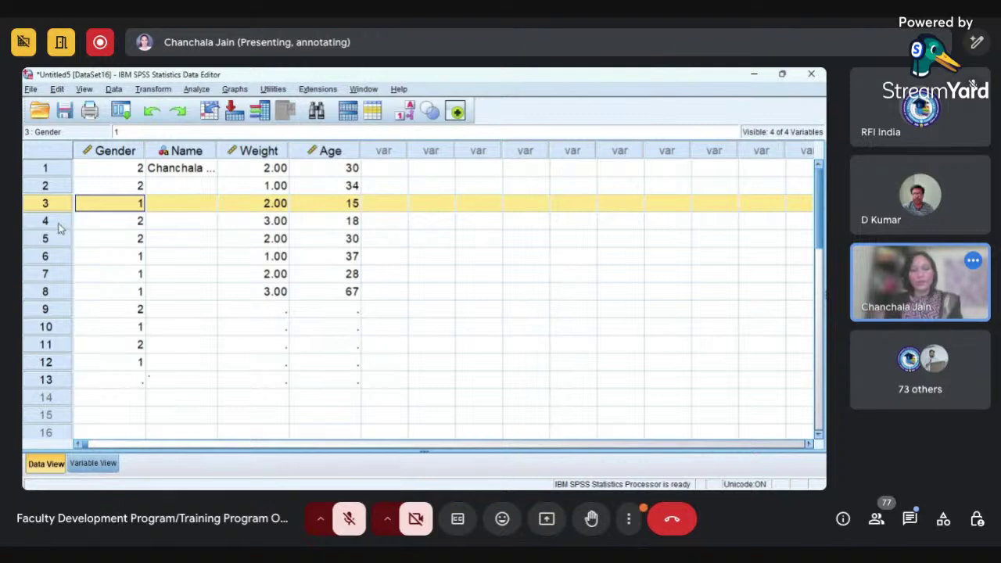
pyautogui.keyDown('shift'); pyautogui.click(56, 223); pyautogui.keyUp('shift')
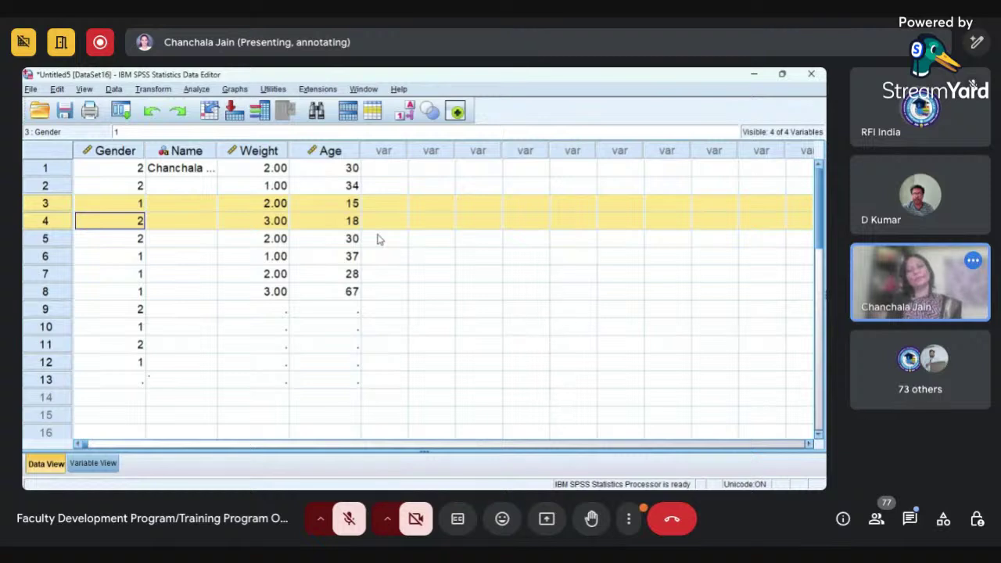
pyautogui.click(379, 239)
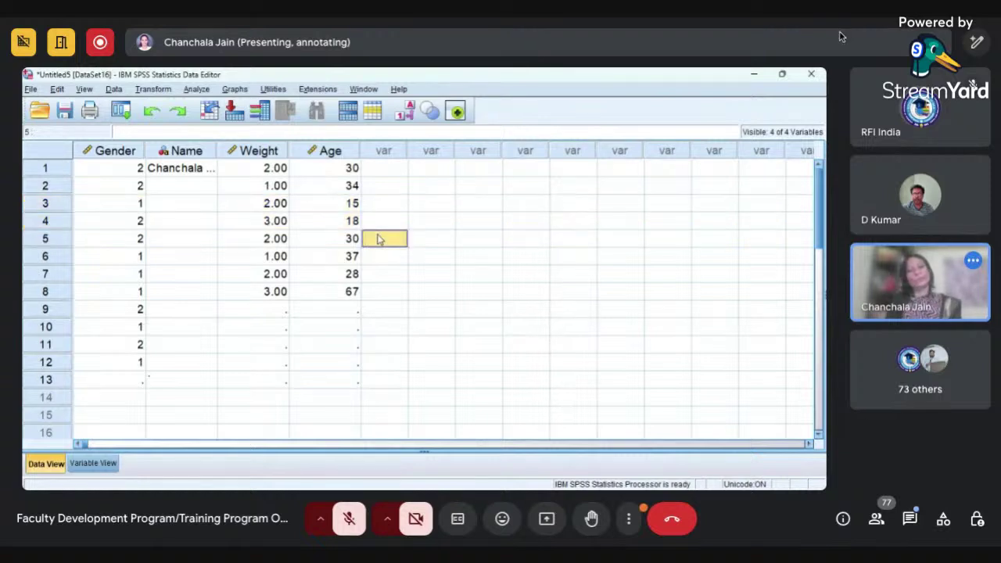
pyautogui.click(93, 463)
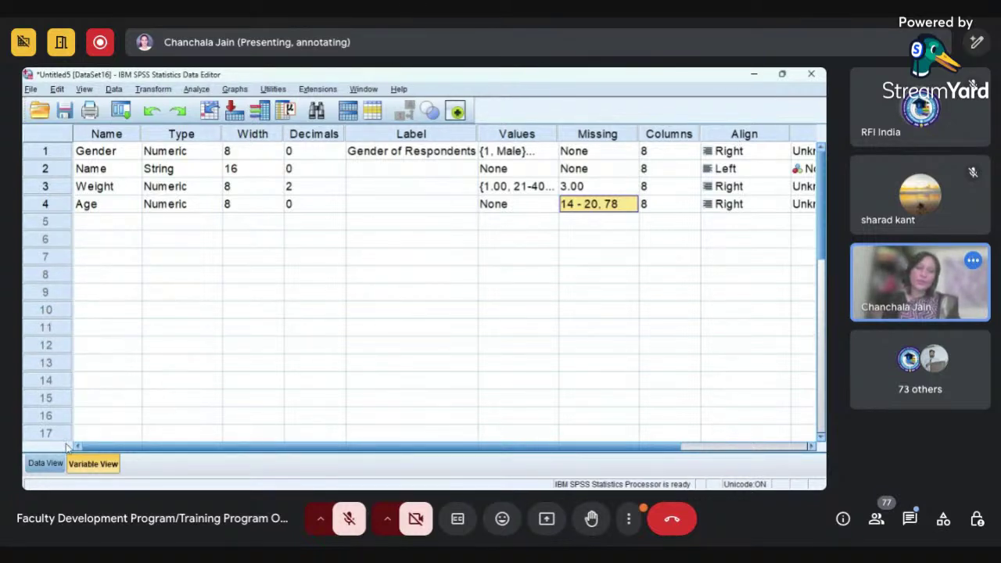
# - Widen the Name column in Data View so full names show, making its width 10
pyautogui.click(44, 464)
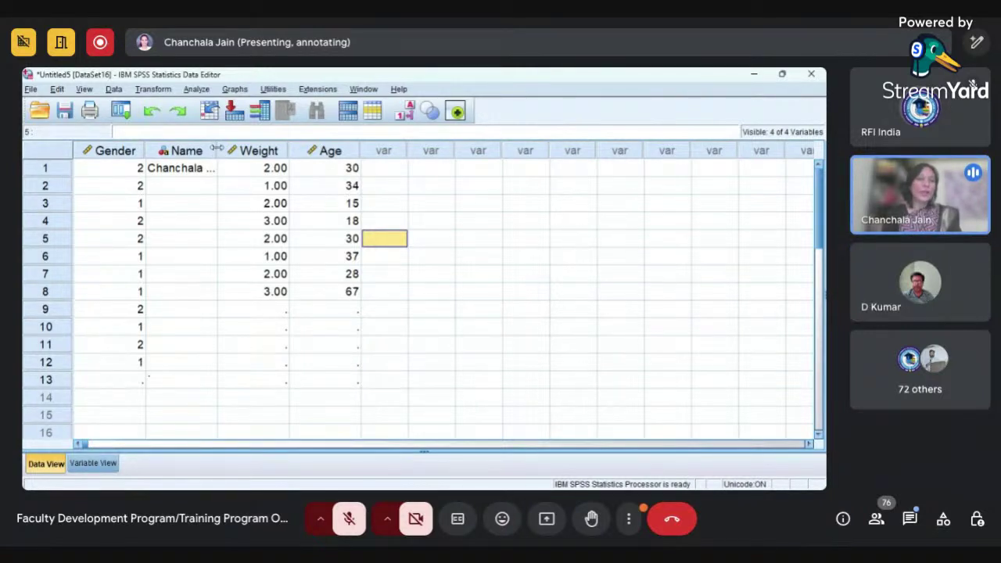
pyautogui.moveTo(218, 148)
pyautogui.mouseDown()
pyautogui.moveTo(256, 146)
pyautogui.moveTo(234, 147)
pyautogui.mouseUp()
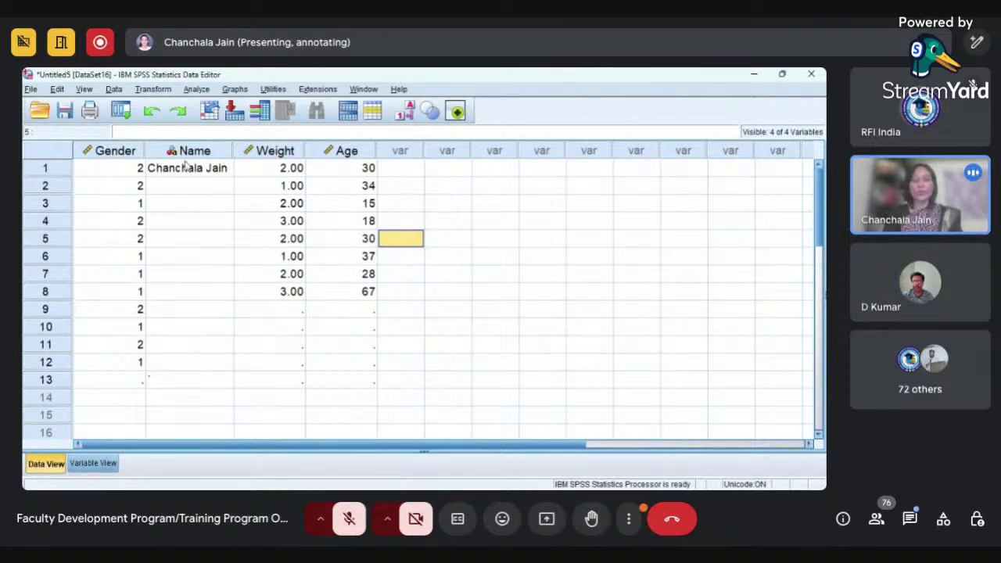
pyautogui.click(94, 464)
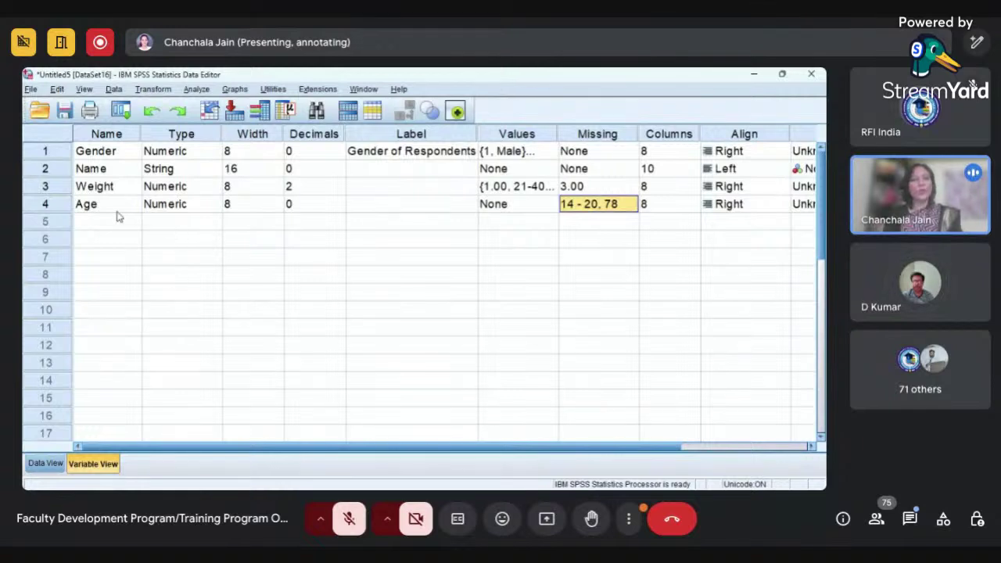
pyautogui.click(89, 170)
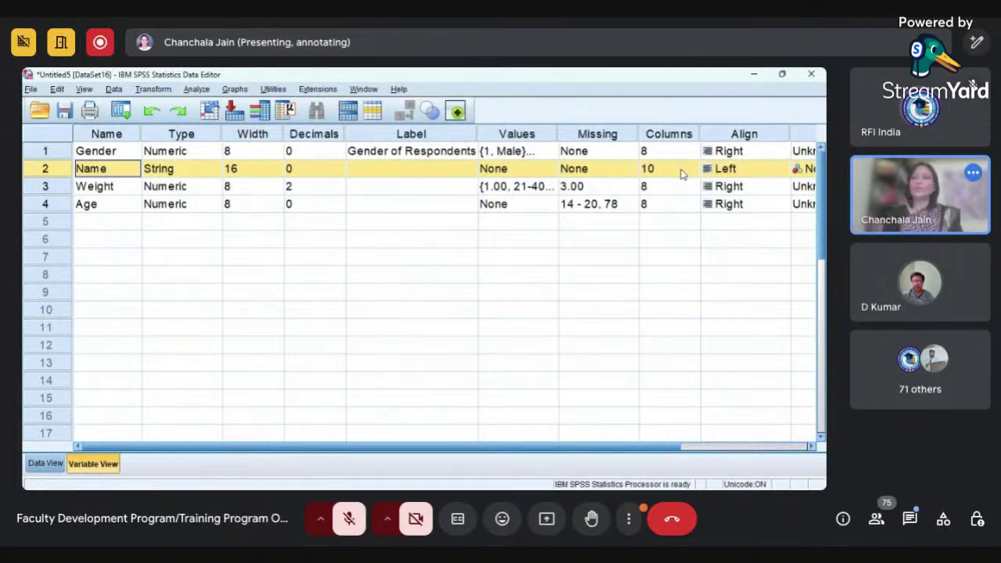
pyautogui.click(679, 170)
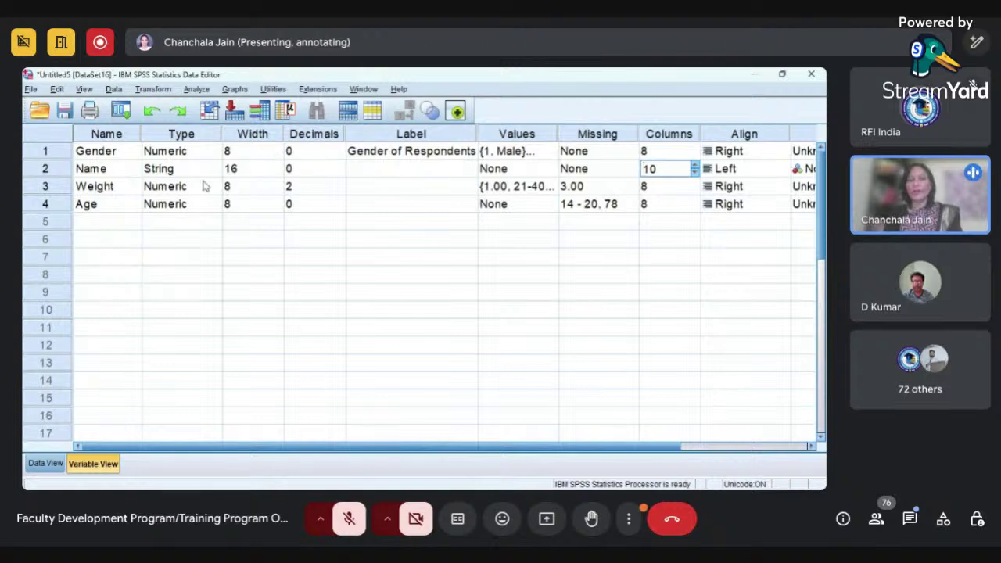
pyautogui.click(749, 155)
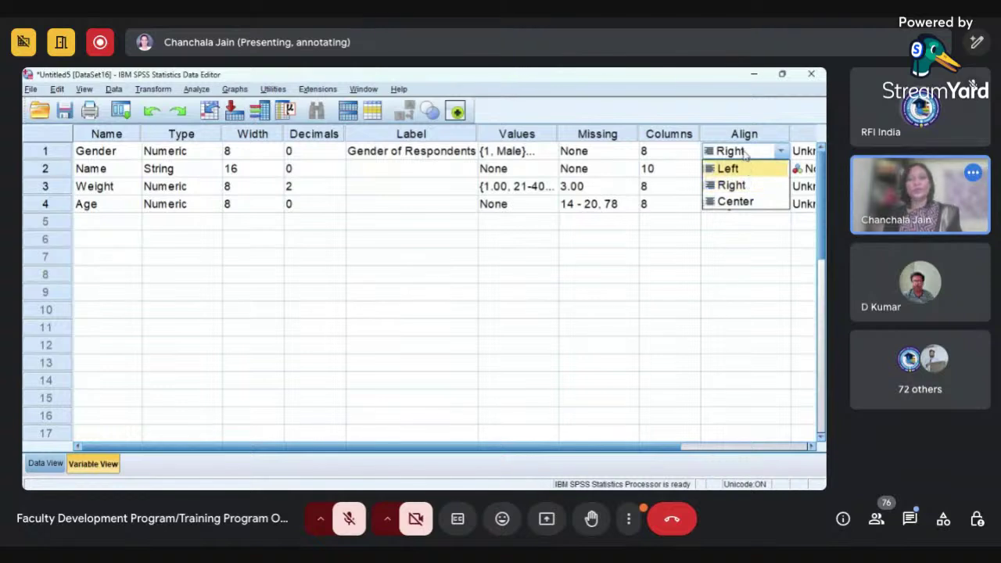
pyautogui.click(746, 154)
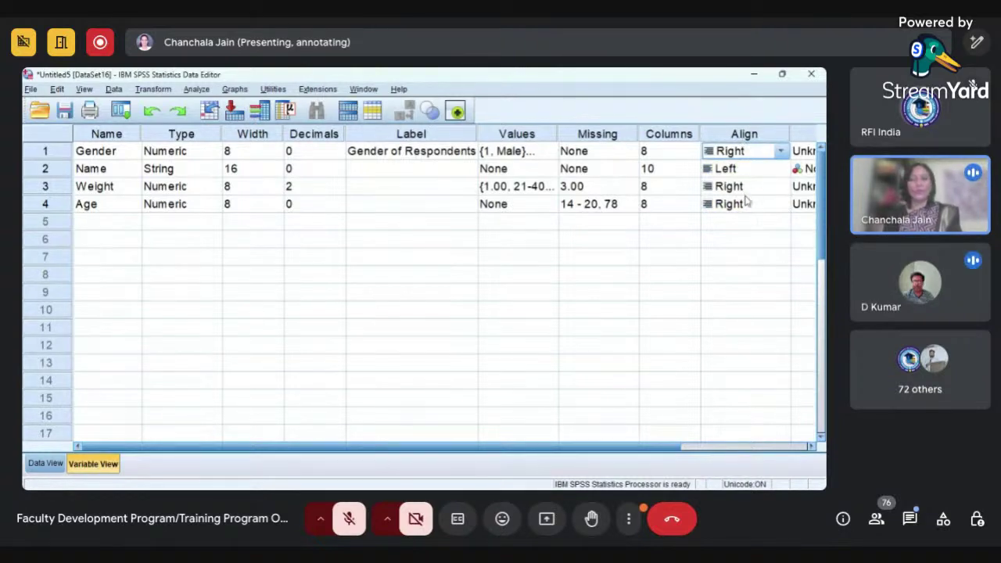
pyautogui.click(812, 447)
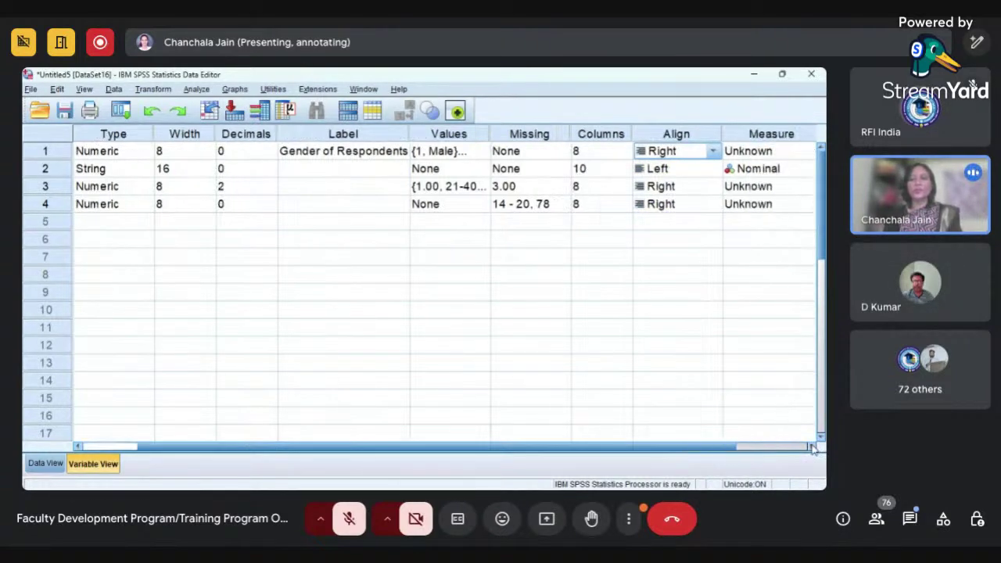
# - Set Gender's measurement level to Nominal
pyautogui.click(760, 134)
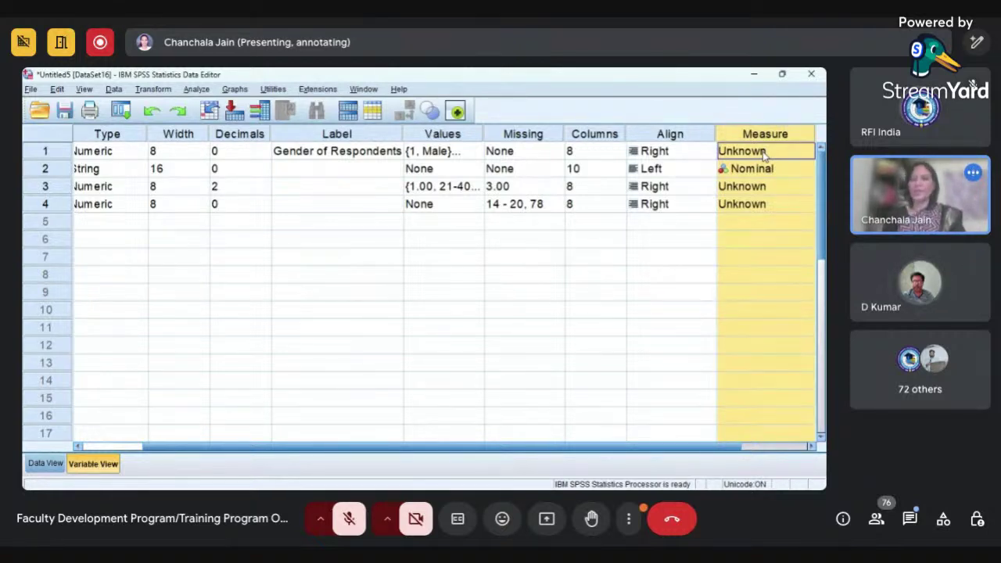
pyautogui.click(764, 153)
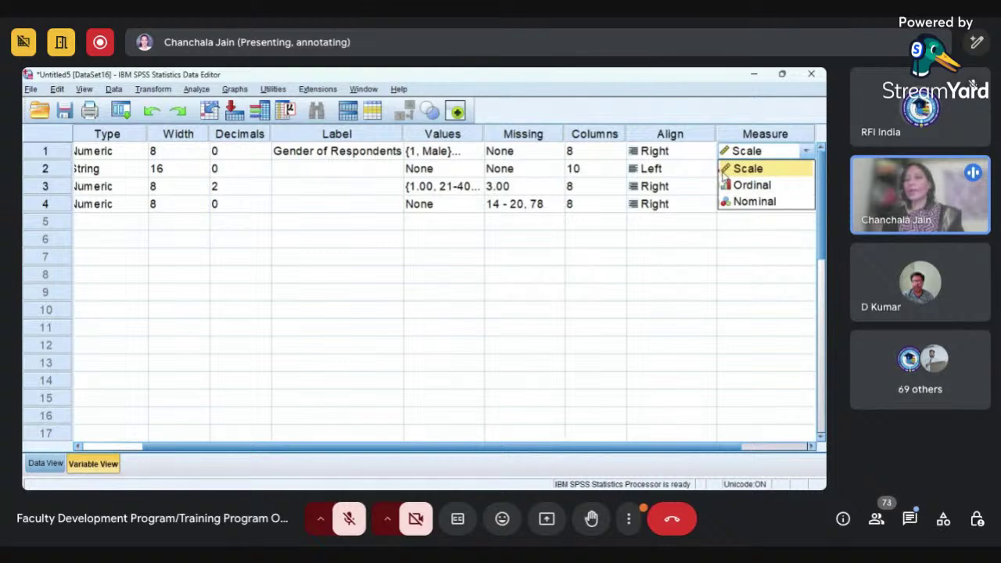
pyautogui.click(766, 173)
pyautogui.click(762, 157)
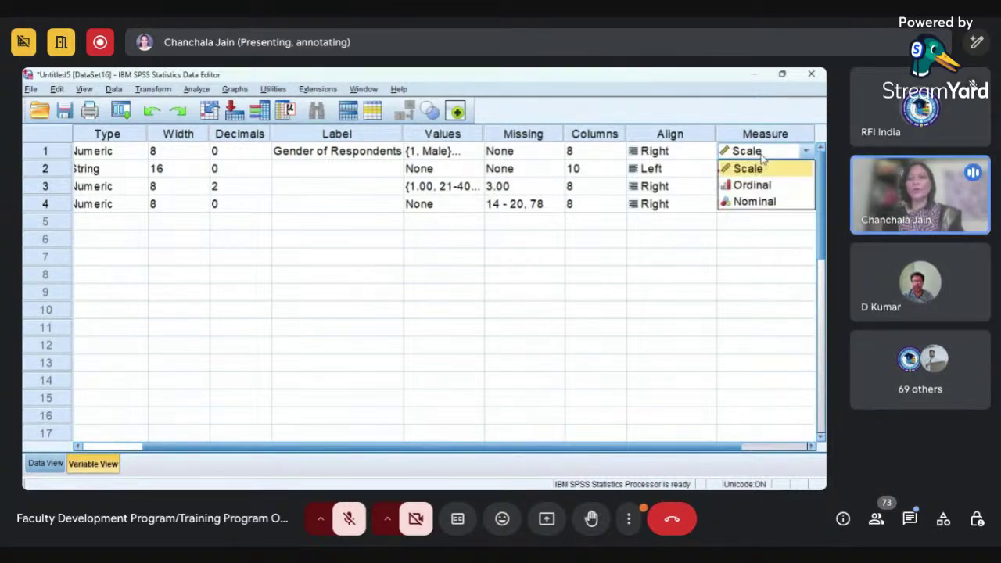
pyautogui.click(759, 202)
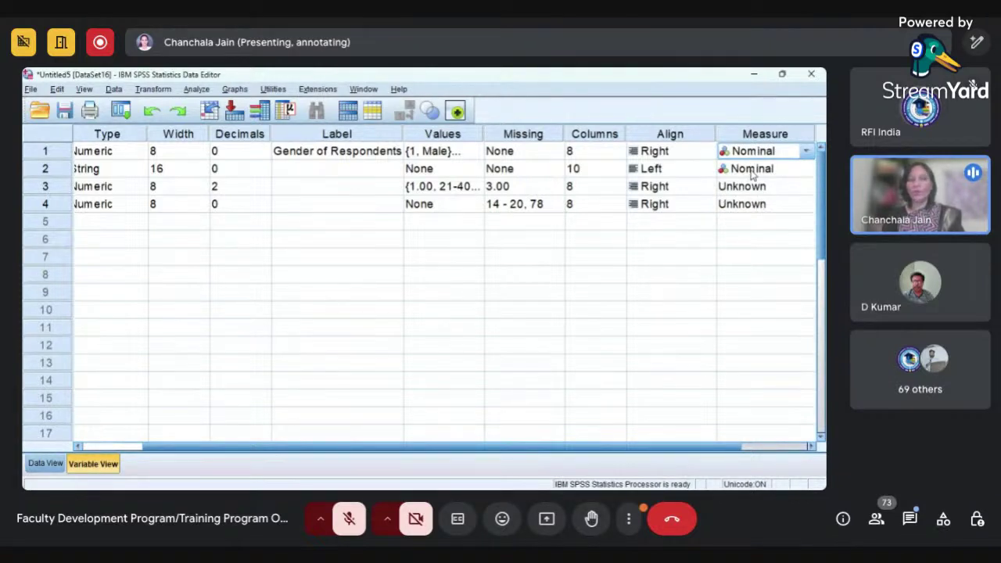
# - Set Weight's measurement level to Ordinal and Age's to Scale
pyautogui.click(753, 189)
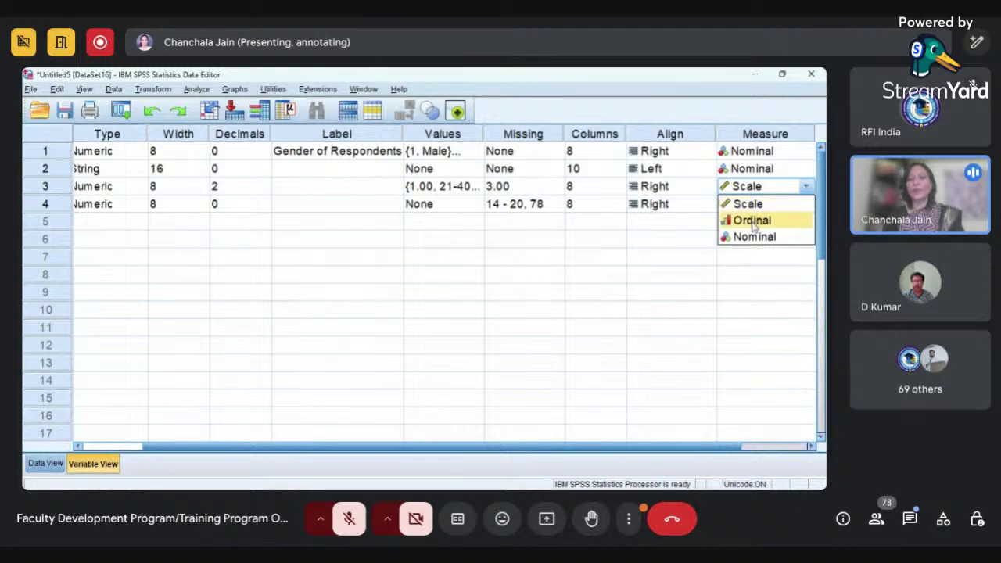
pyautogui.click(754, 221)
pyautogui.click(745, 205)
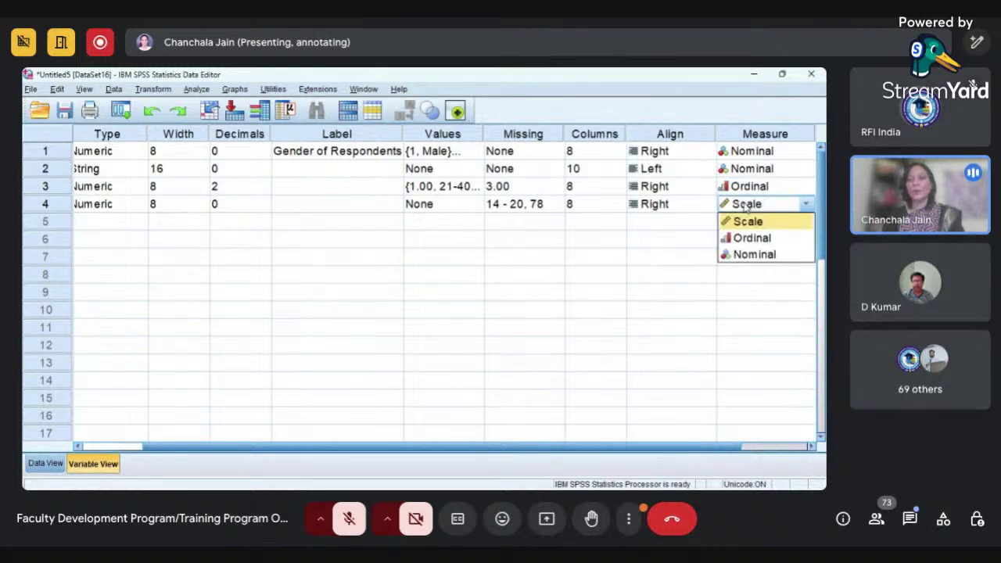
pyautogui.click(746, 224)
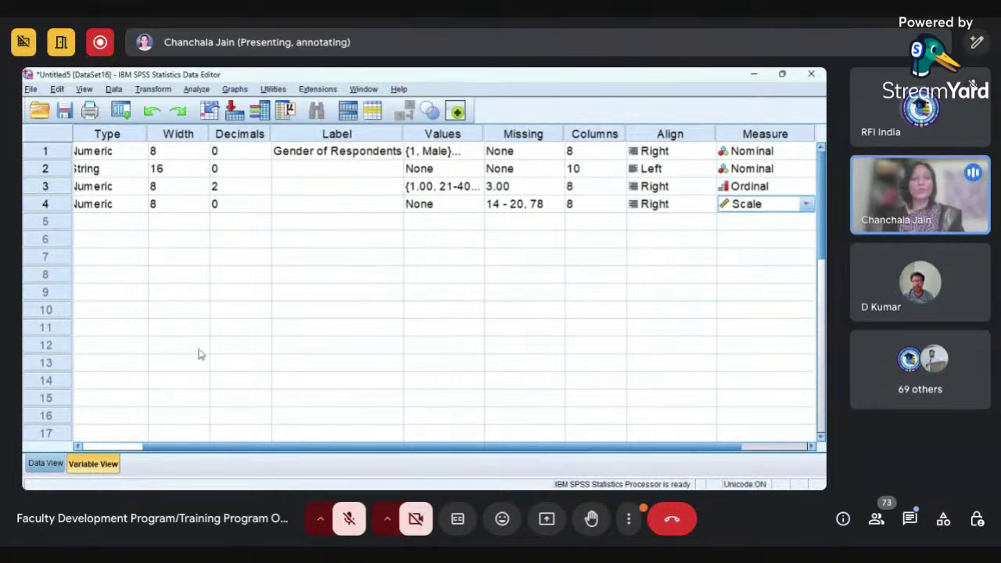
pyautogui.click(122, 445)
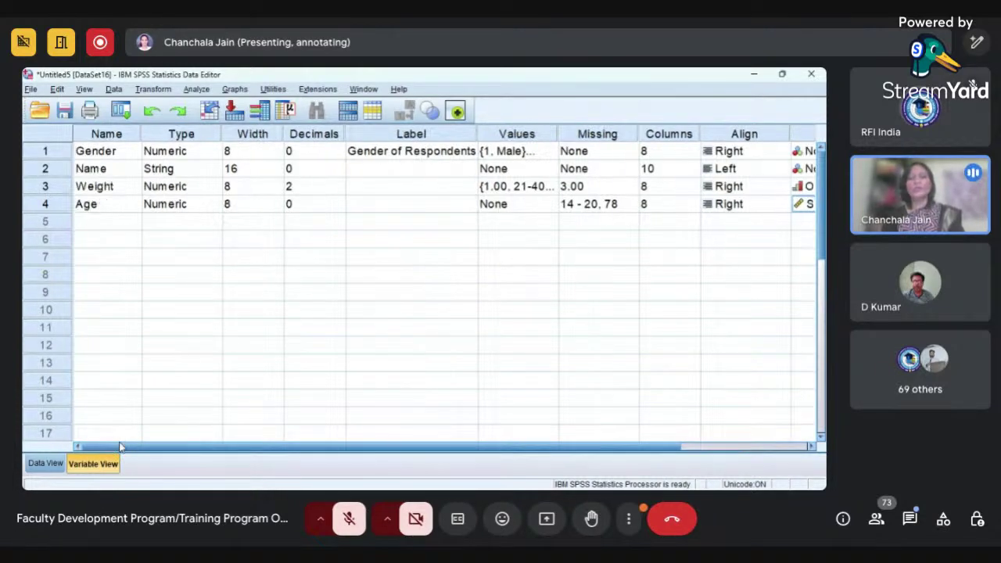
# - Switch to Data View to see measurement-level icons on the Gender, Name, Weight and Age headings
pyautogui.click(47, 464)
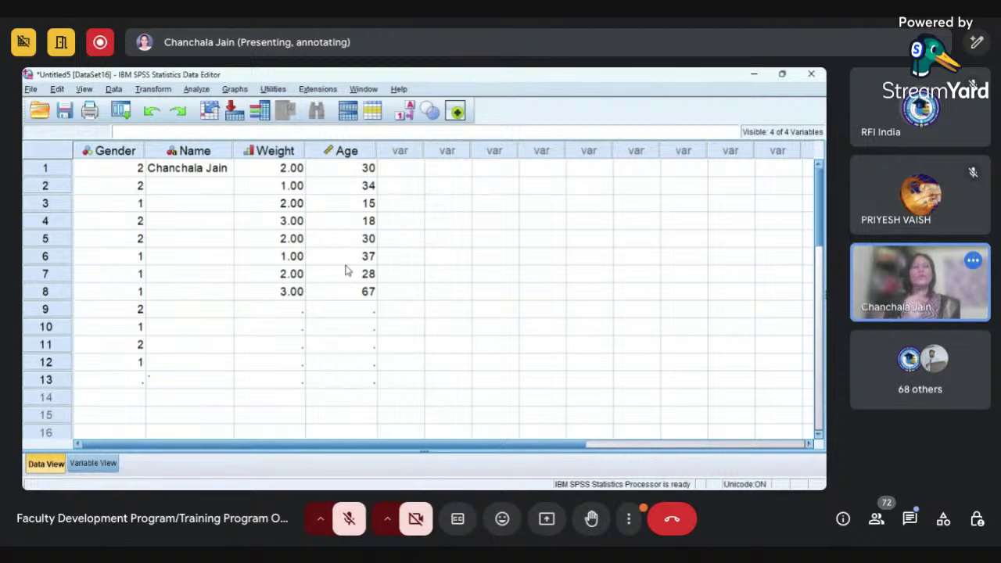
# - Start opening a saved data file with File > Open > Data
pyautogui.click(32, 90)
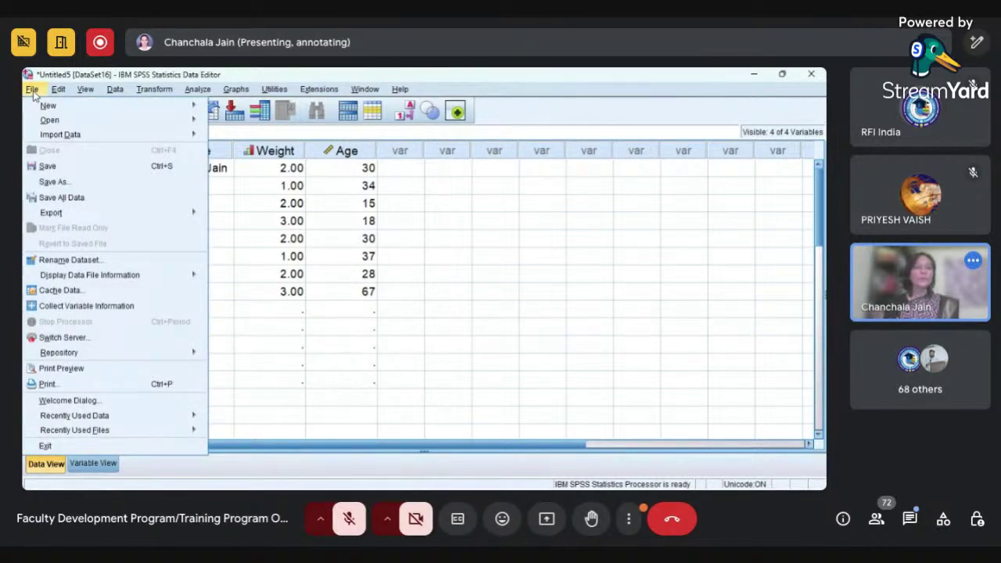
pyautogui.moveTo(50, 122)
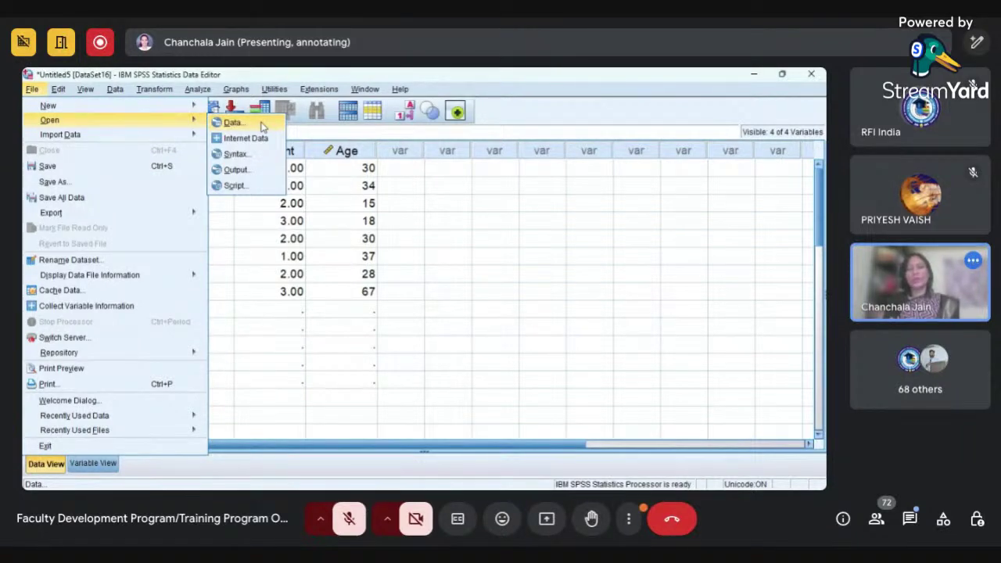
pyautogui.click(233, 123)
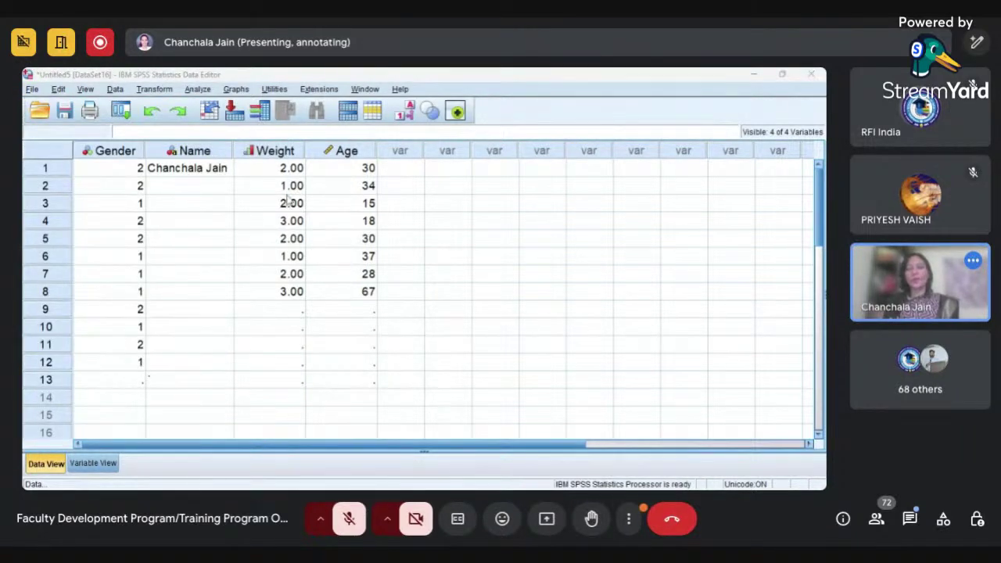
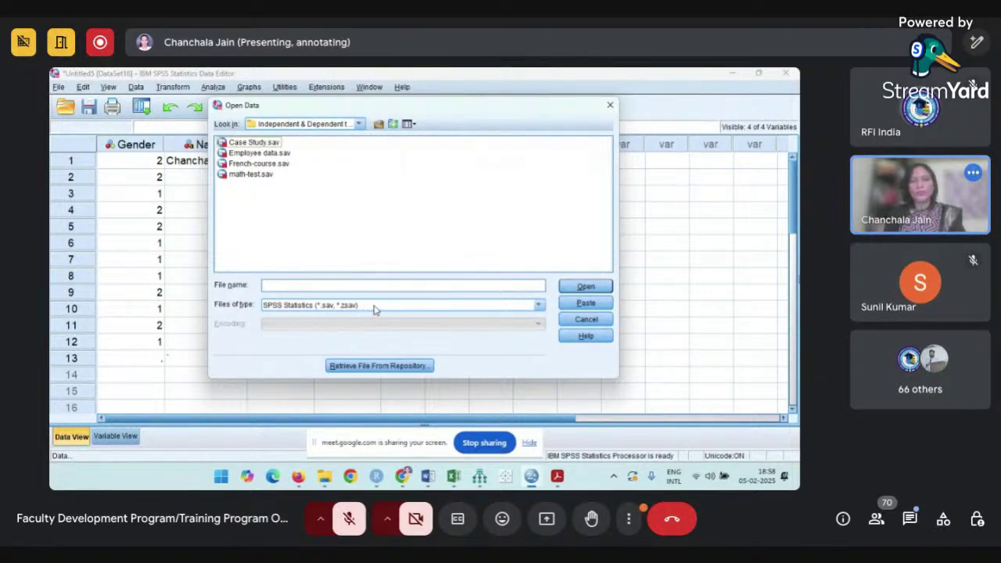
# - Filter the Open Data list to Excel files and choose Employee data.xlsx
pyautogui.click(538, 306)
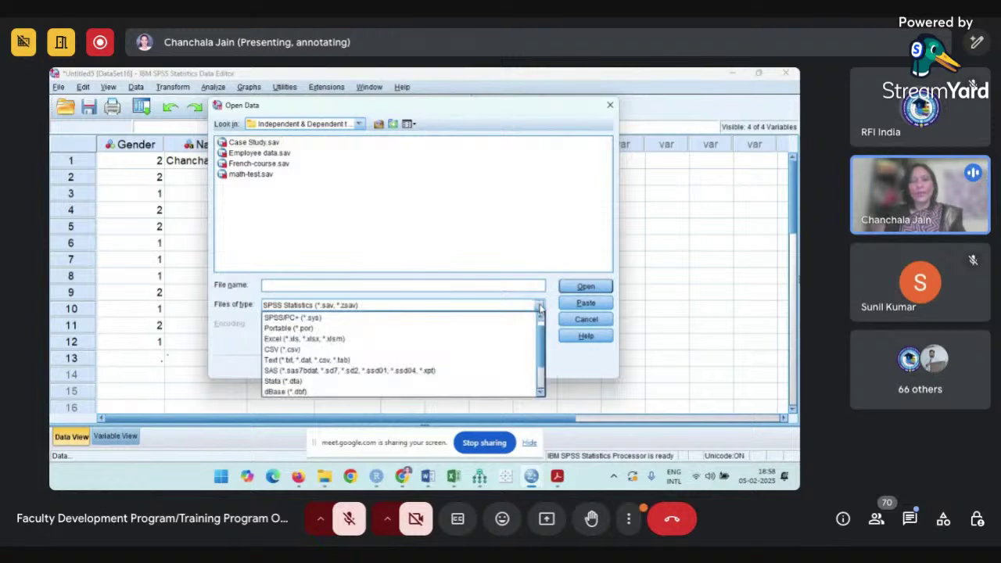
pyautogui.click(308, 344)
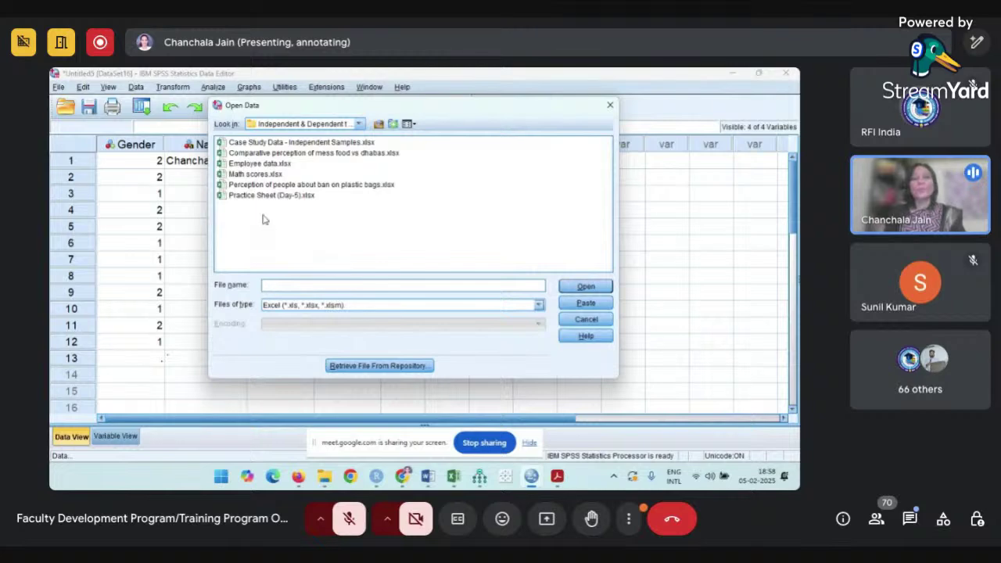
pyautogui.click(258, 166)
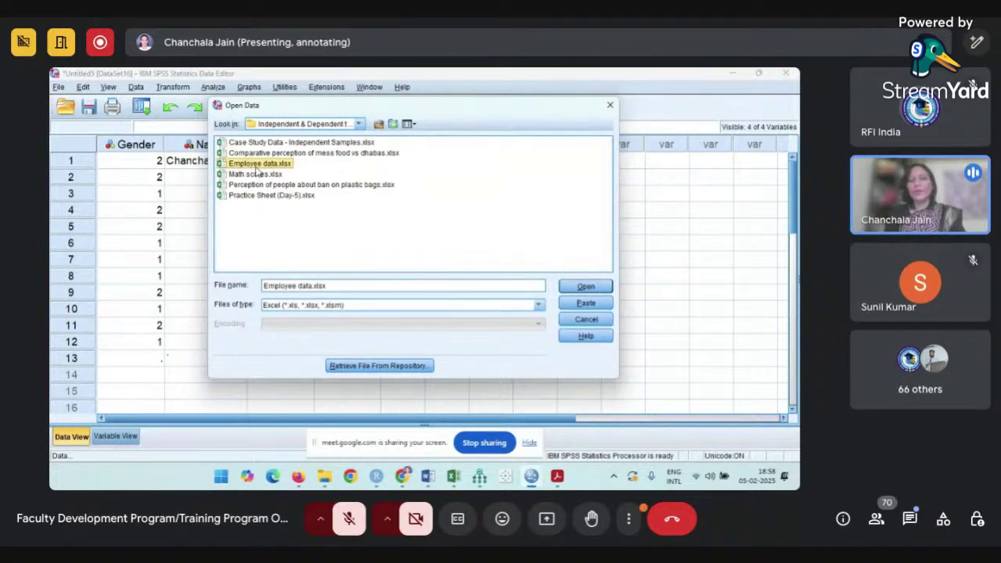
# - Preview Sheet2, then import Sheet1 [A1:I475] of Employee data.xlsx with first-row variable names
pyautogui.click(593, 286)
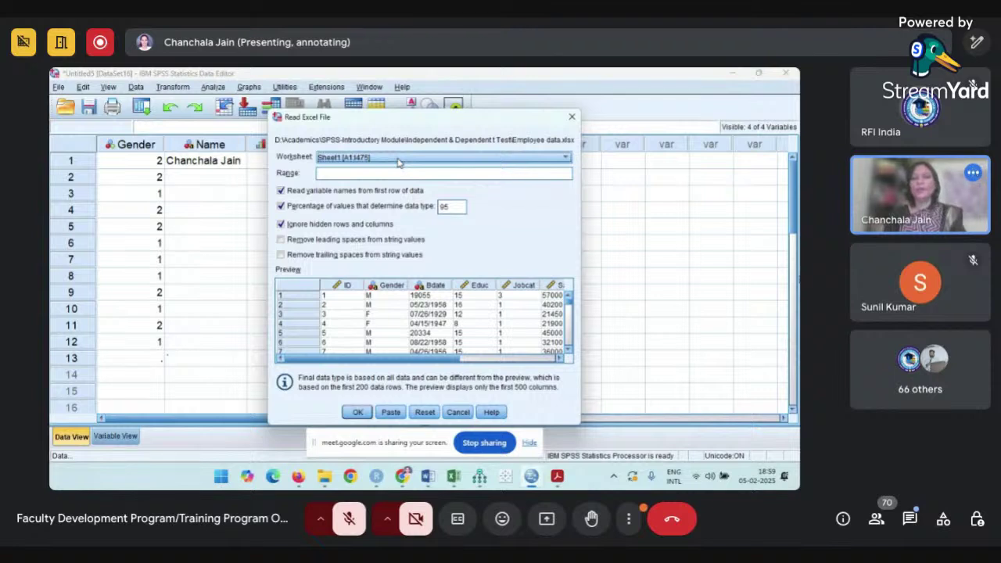
pyautogui.click(399, 159)
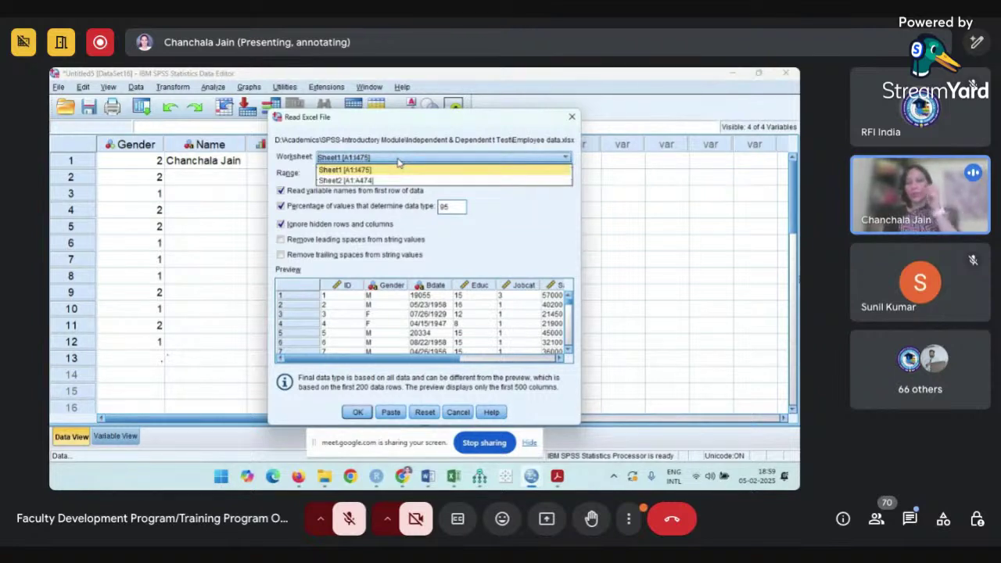
pyautogui.click(379, 171)
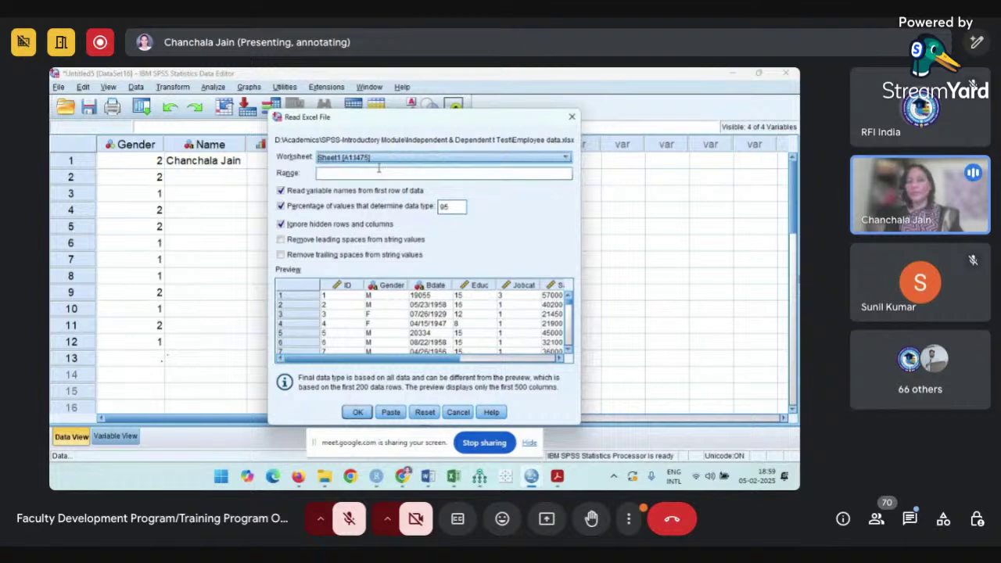
pyautogui.click(389, 162)
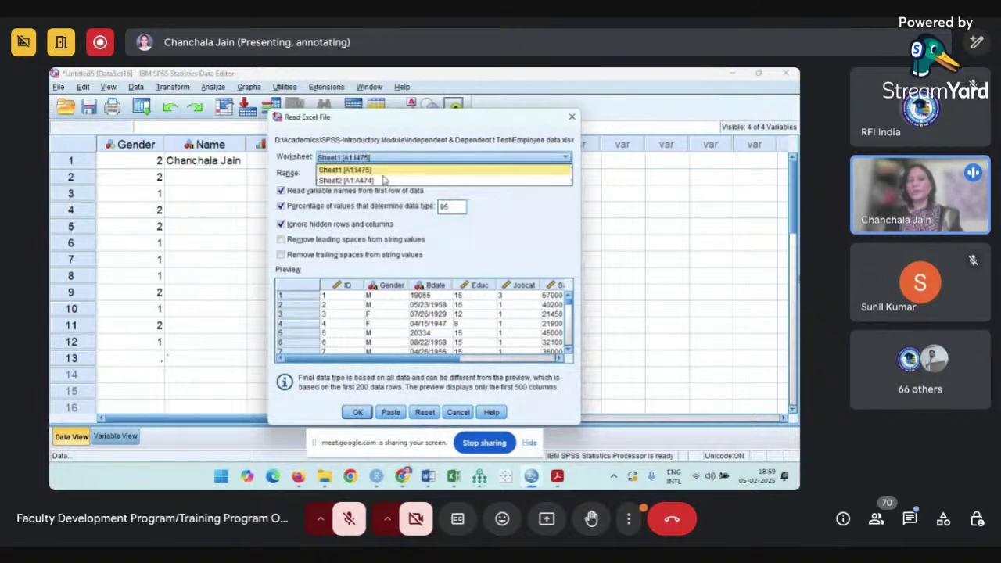
pyautogui.click(381, 179)
pyautogui.click(384, 161)
pyautogui.click(378, 171)
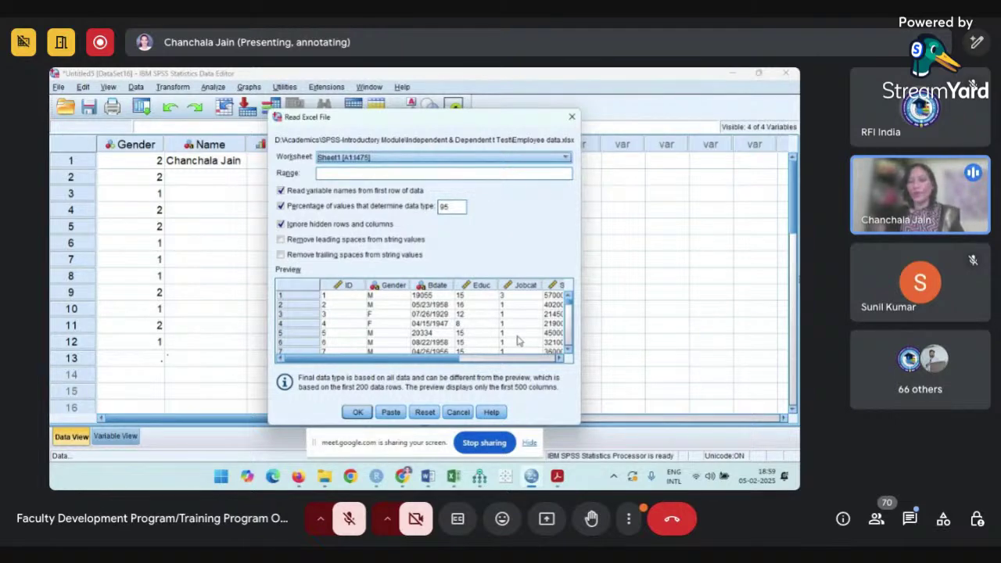
pyautogui.click(357, 413)
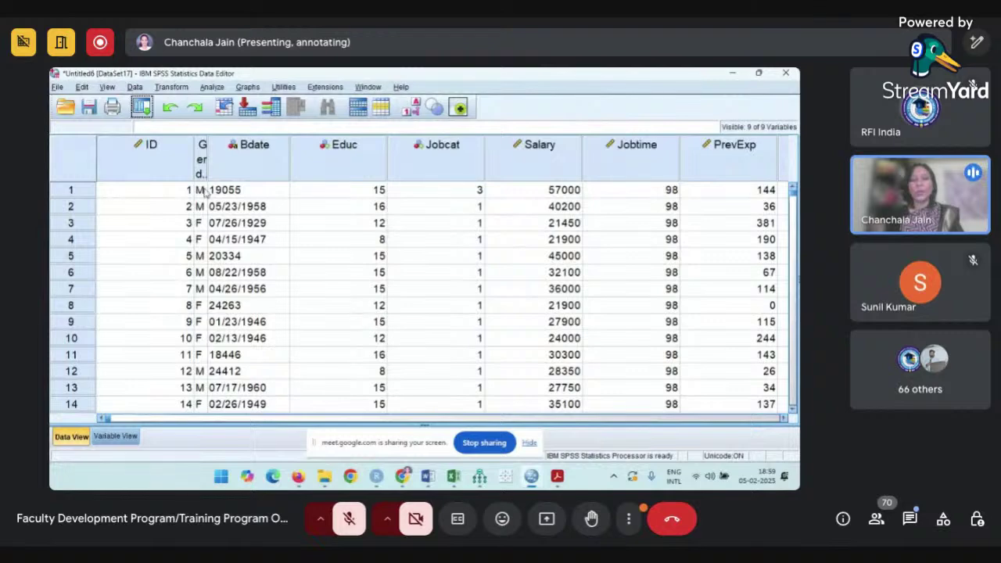
# - Narrow the ID, Jobcat and Educ columns so every column through Minority fits in view
pyautogui.moveTo(187, 166)
pyautogui.mouseDown()
pyautogui.moveTo(134, 166)
pyautogui.moveTo(185, 166)
pyautogui.mouseUp()
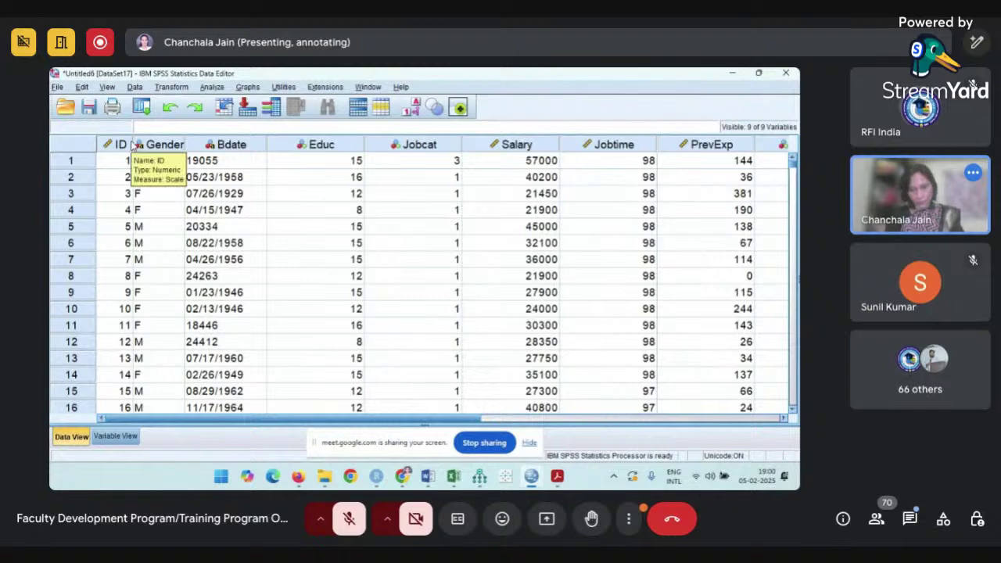
pyautogui.moveTo(461, 138); pyautogui.dragTo(431, 138)
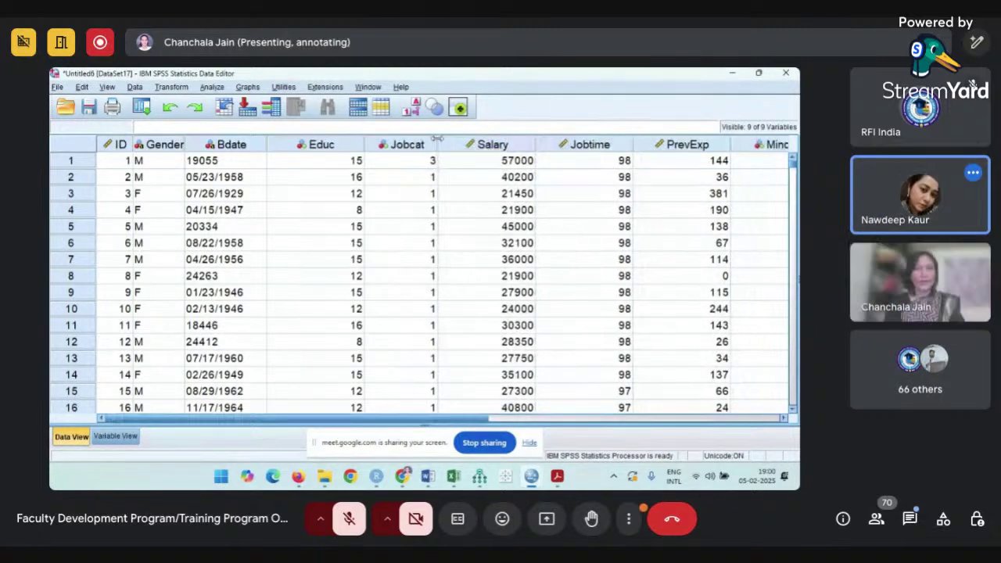
pyautogui.click(363, 144)
pyautogui.moveTo(364, 144); pyautogui.dragTo(340, 138)
pyautogui.rightClick(341, 138)
pyautogui.click(289, 181)
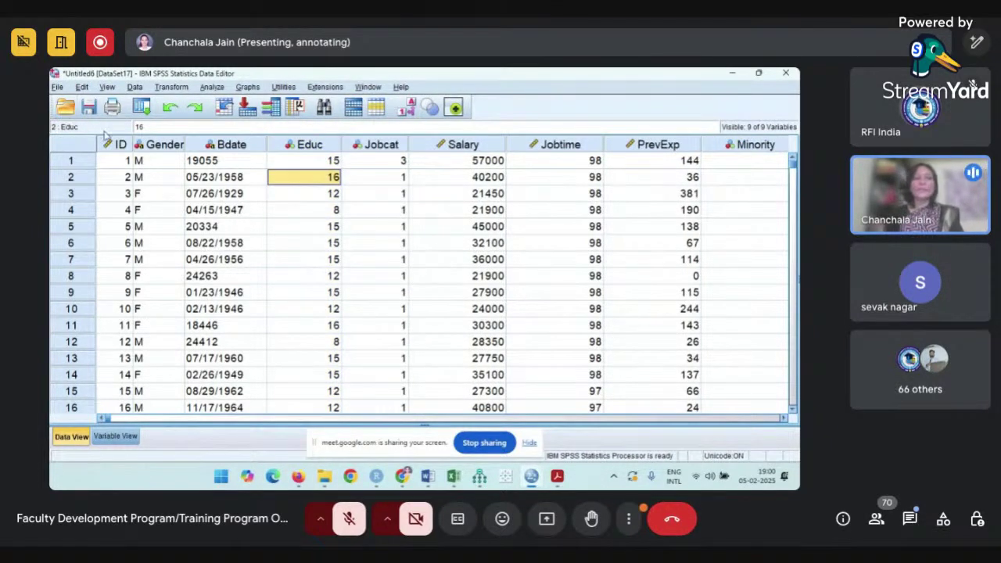
pyautogui.click(58, 88)
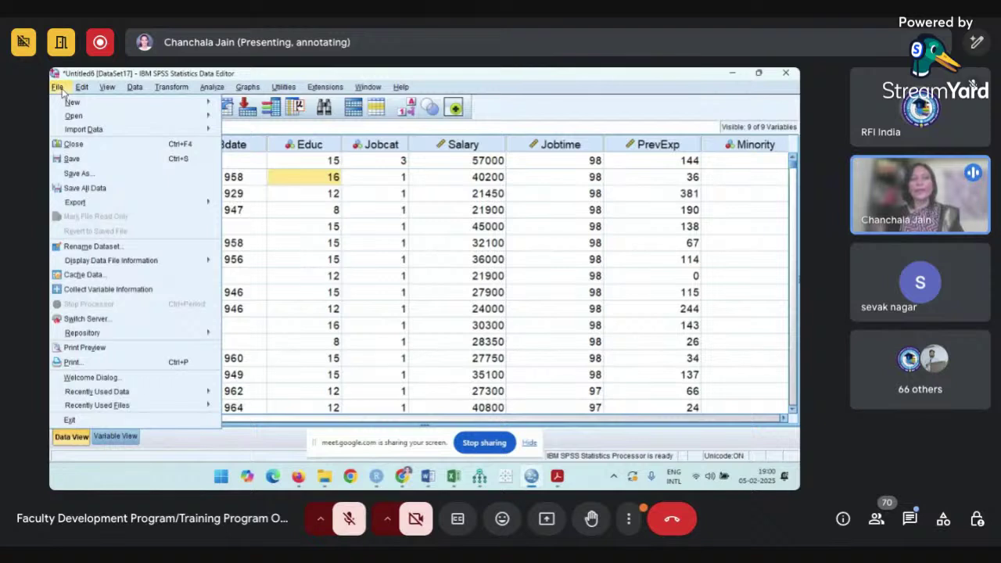
pyautogui.moveTo(83, 131)
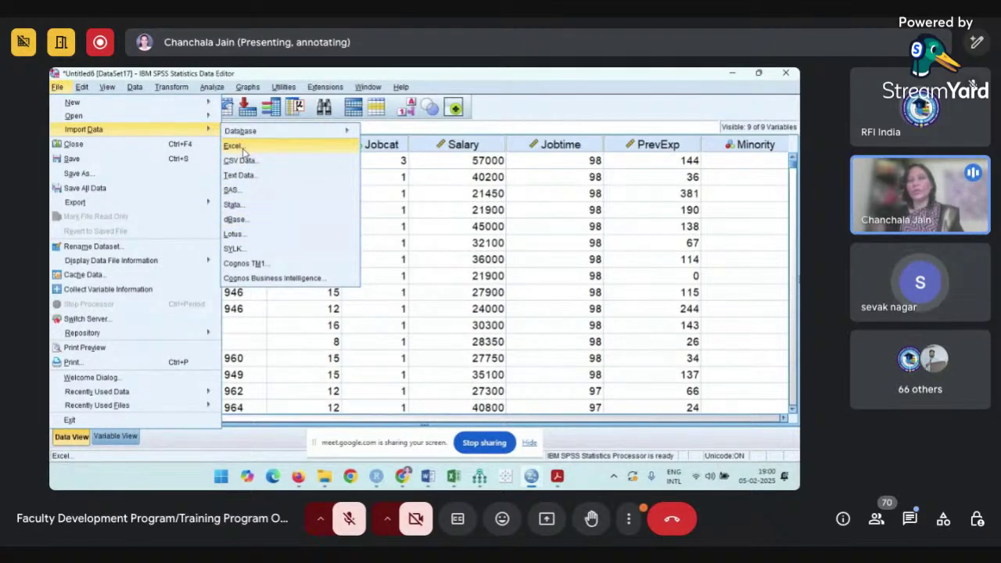
pyautogui.click(235, 146)
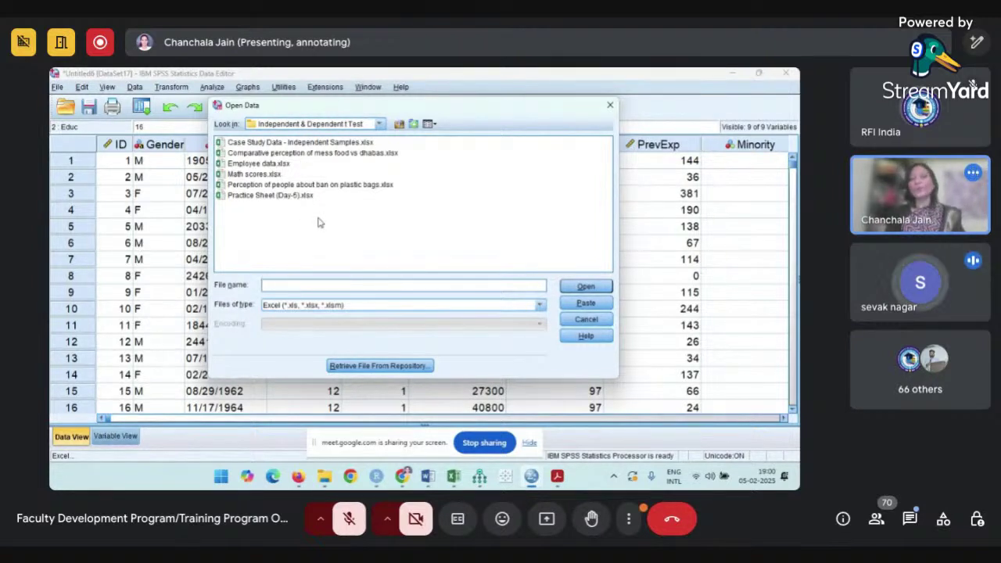
pyautogui.click(379, 125)
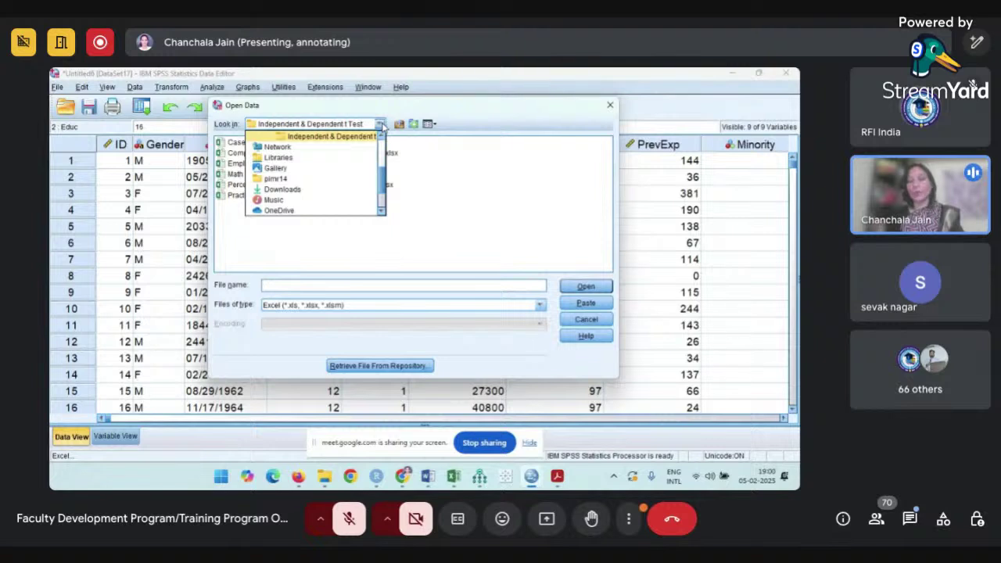
pyautogui.click(429, 177)
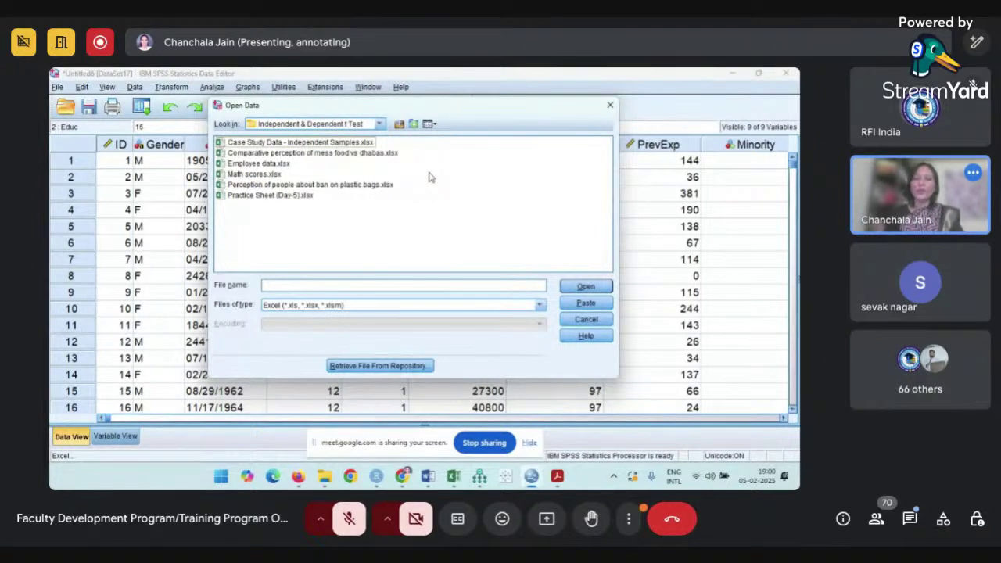
pyautogui.click(593, 320)
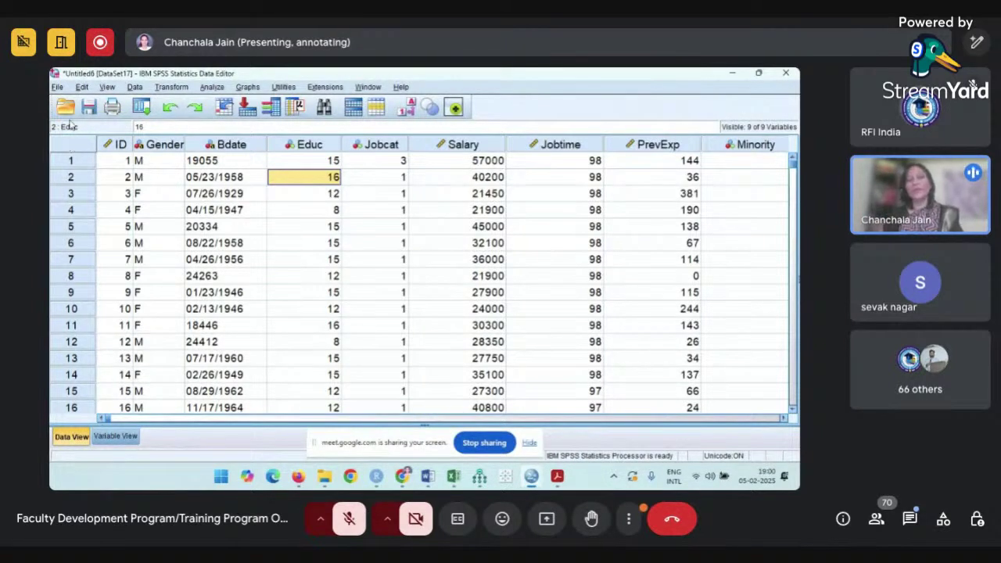
pyautogui.click(65, 108)
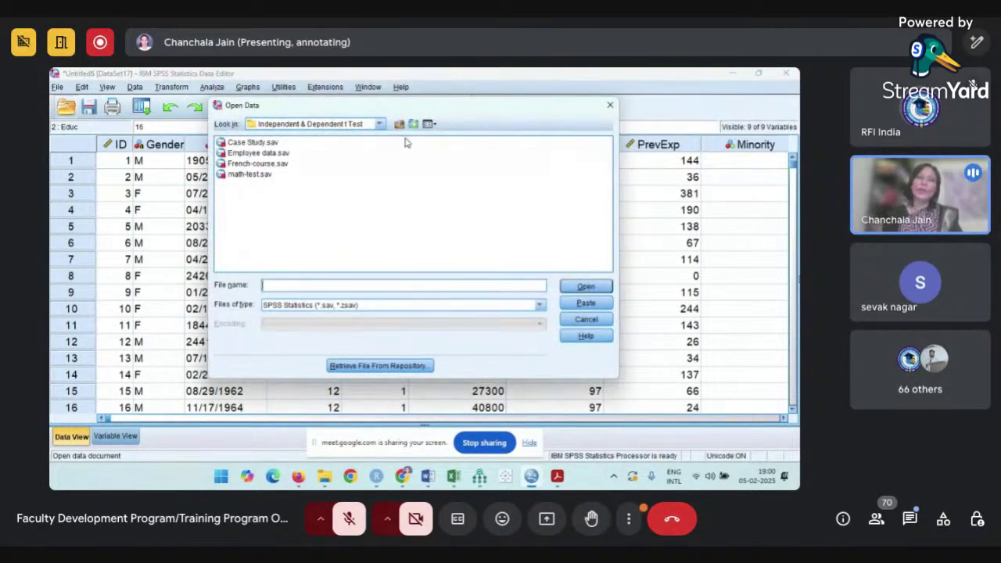
pyautogui.click(605, 323)
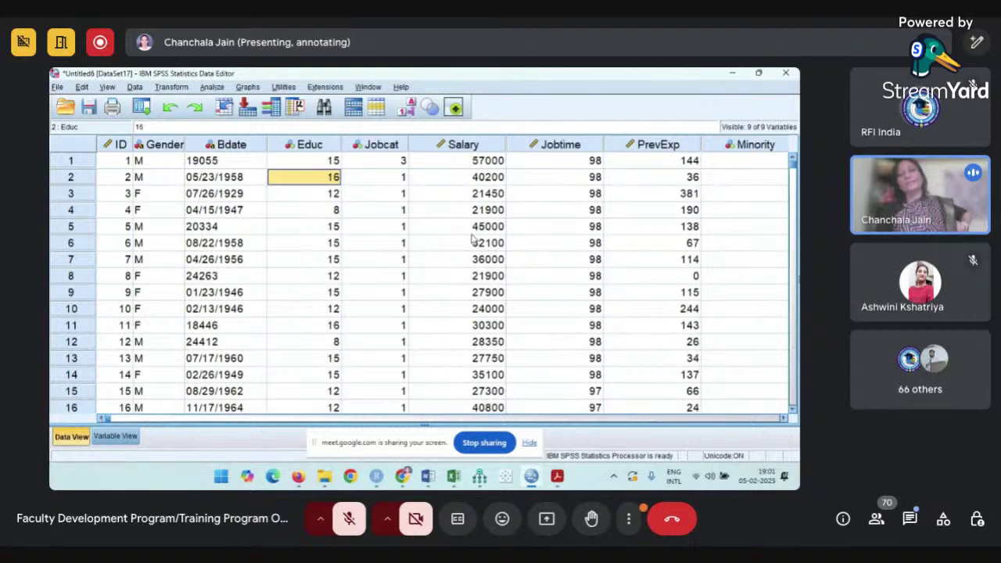
# - Open Analyze > Descriptive Statistics > Explore to show all nine employee variables
pyautogui.click(212, 87)
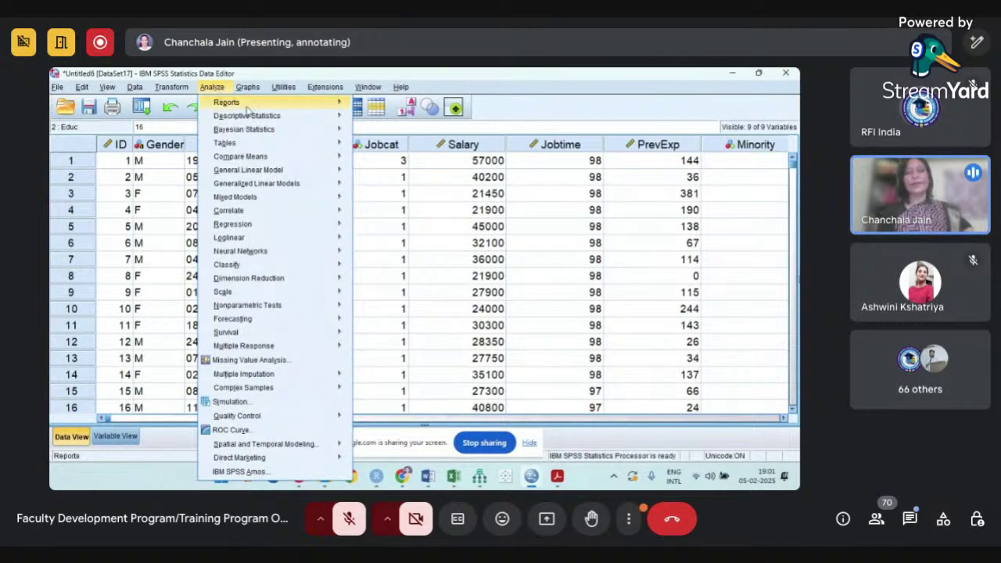
pyautogui.moveTo(257, 118)
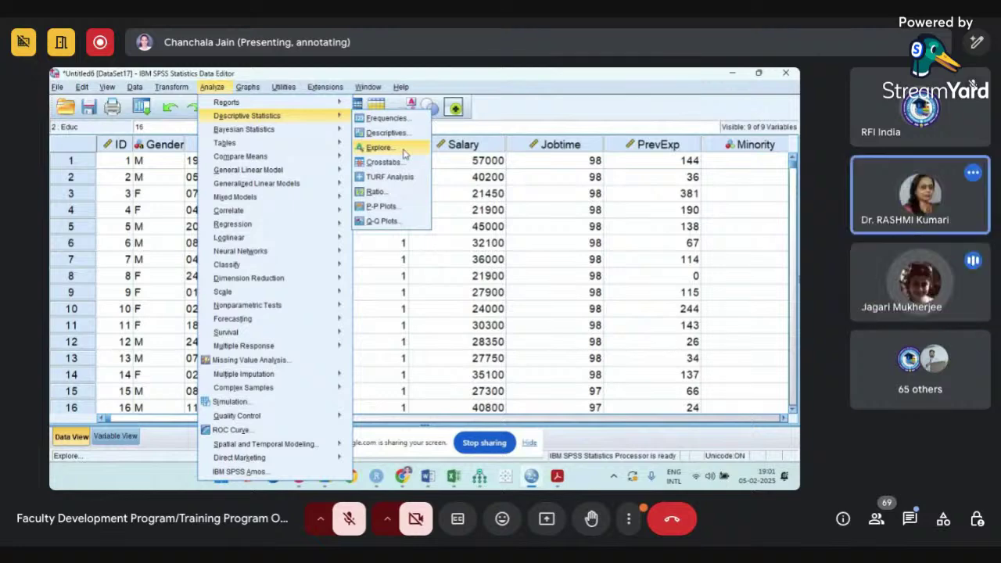
pyautogui.click(403, 152)
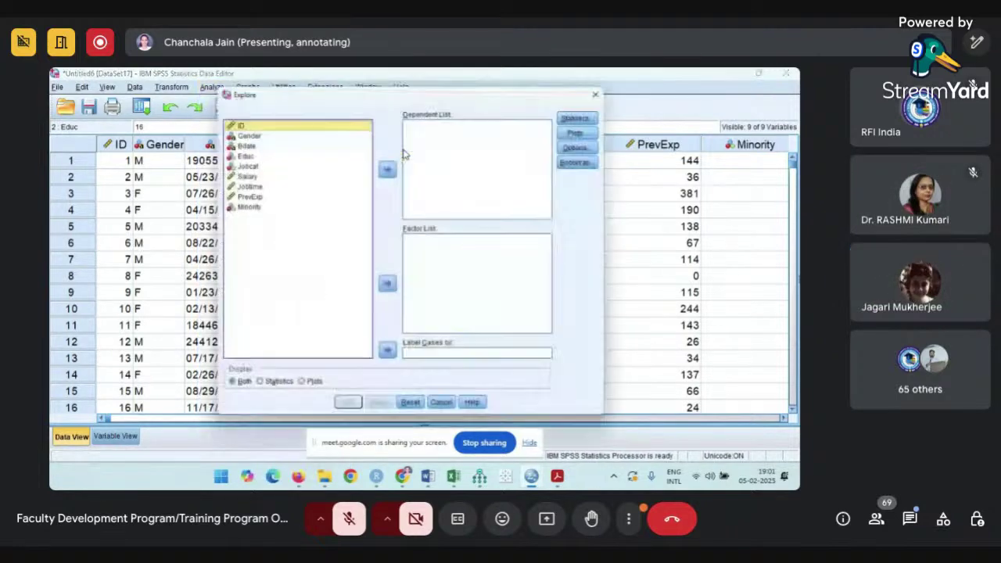
# - Put Salary in the Dependent List and keep Descriptives at a 95% confidence interval
pyautogui.click(242, 174)
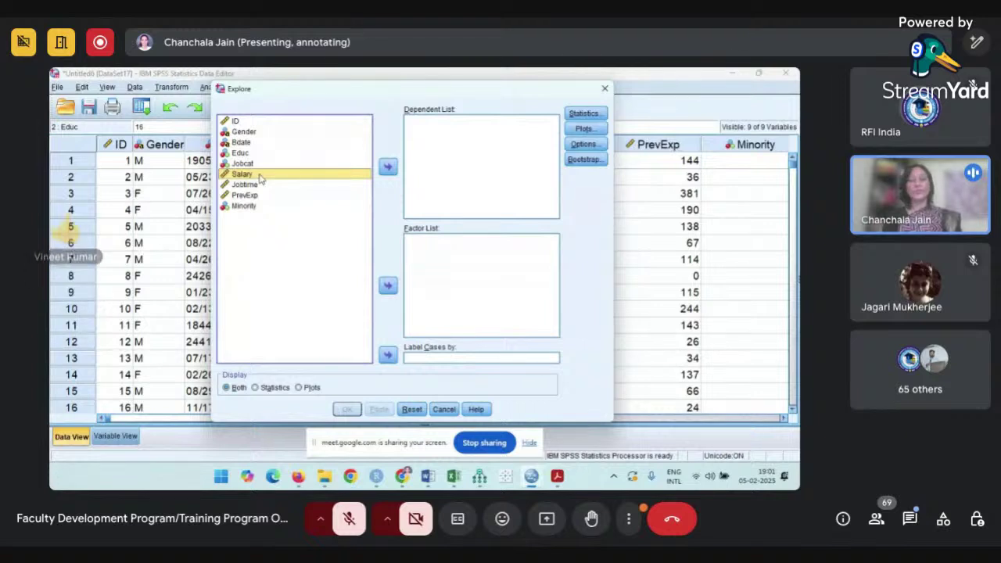
pyautogui.click(387, 169)
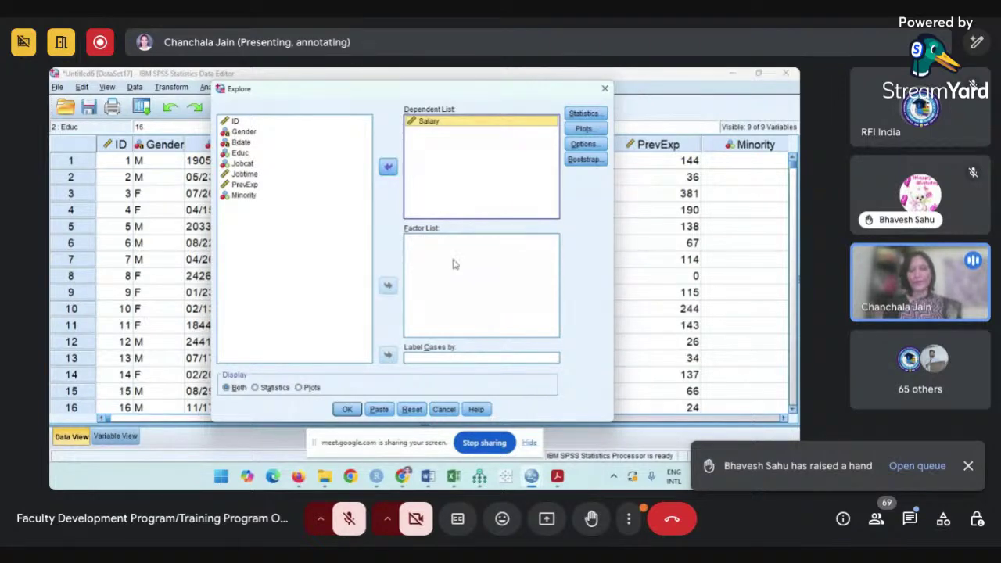
pyautogui.moveTo(402, 469)
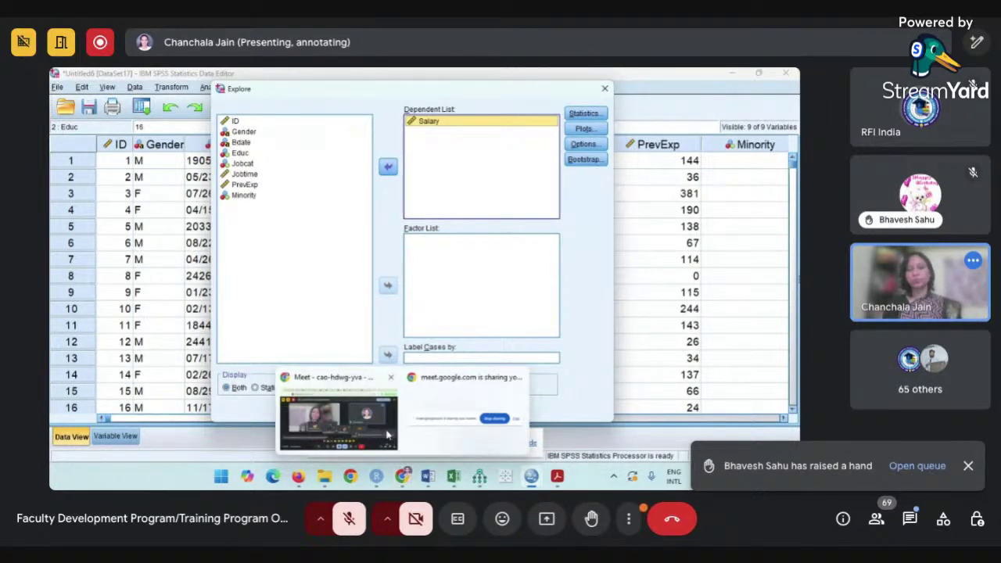
pyautogui.moveTo(387, 436)
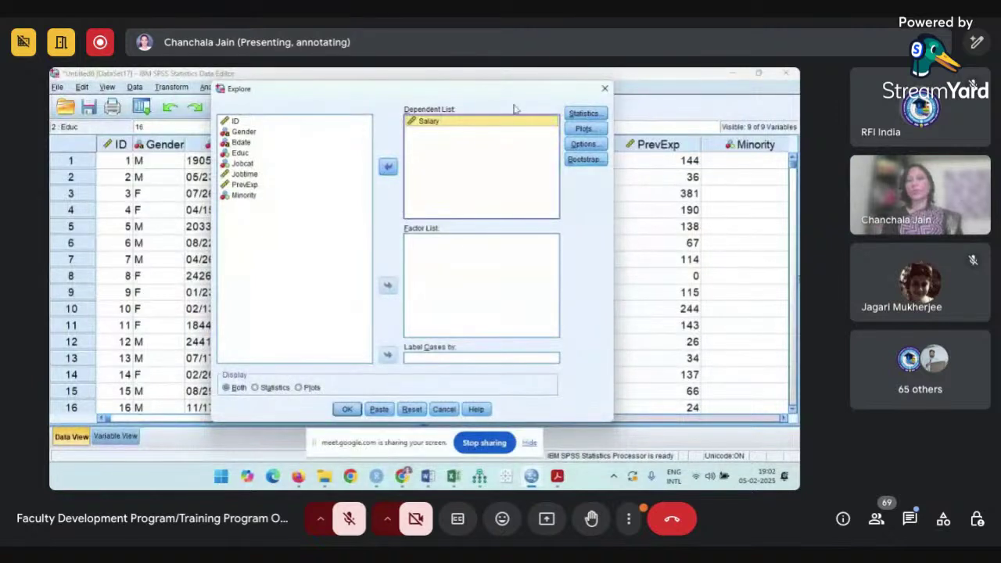
pyautogui.click(593, 114)
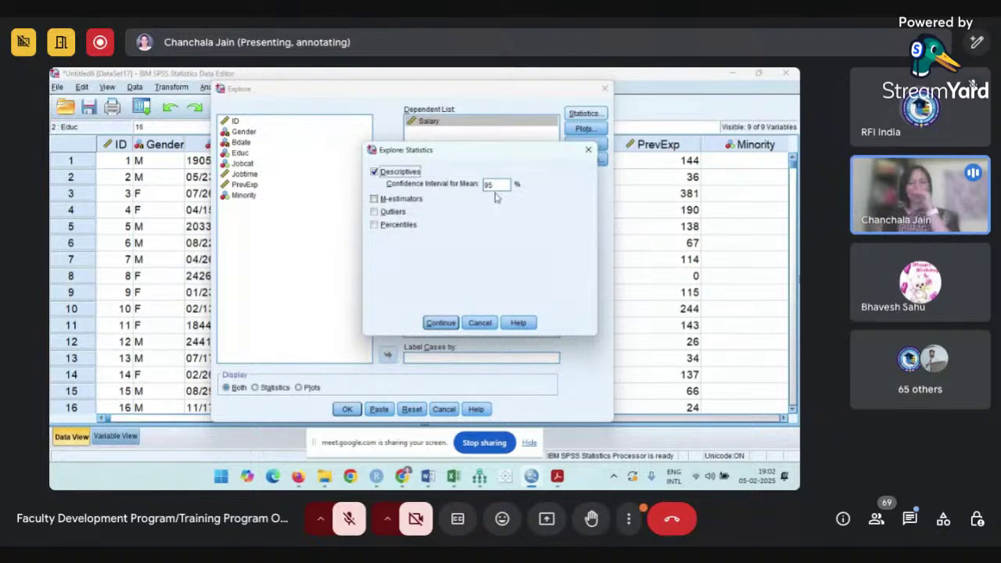
pyautogui.click(441, 326)
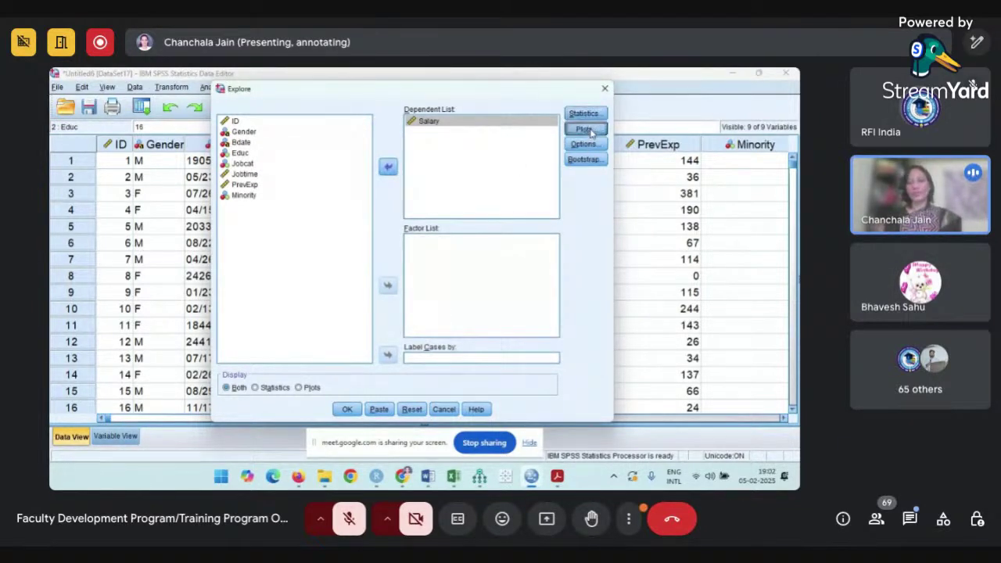
# - In Explore Plots, tick Histogram and Normality plots with tests, untick Stem-and-leaf
pyautogui.click(586, 129)
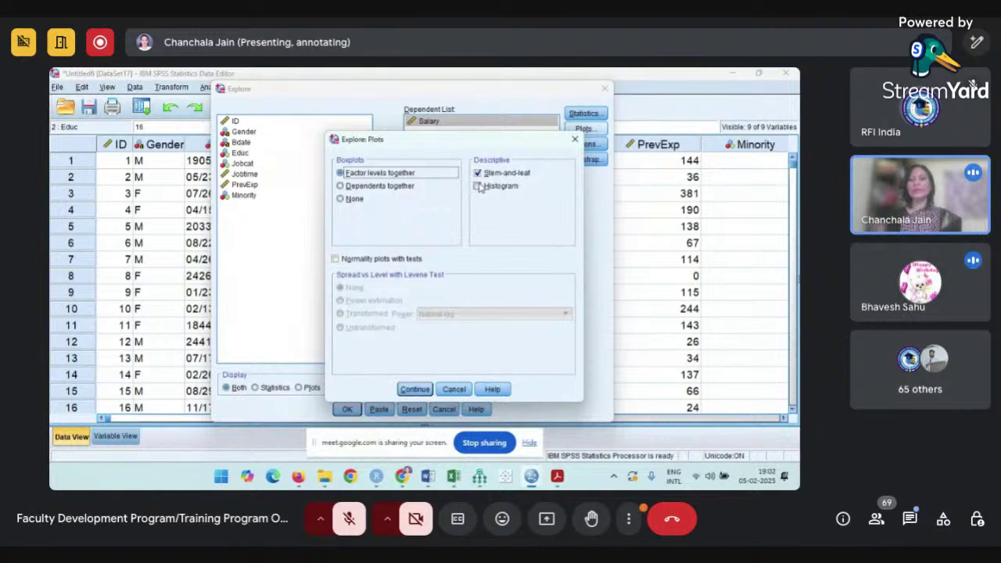
pyautogui.click(478, 186)
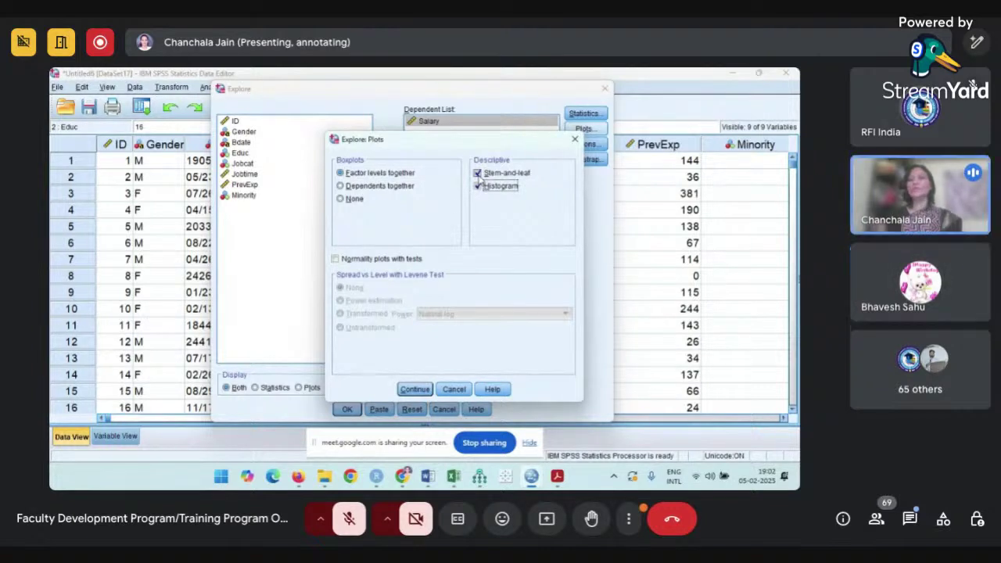
pyautogui.click(478, 173)
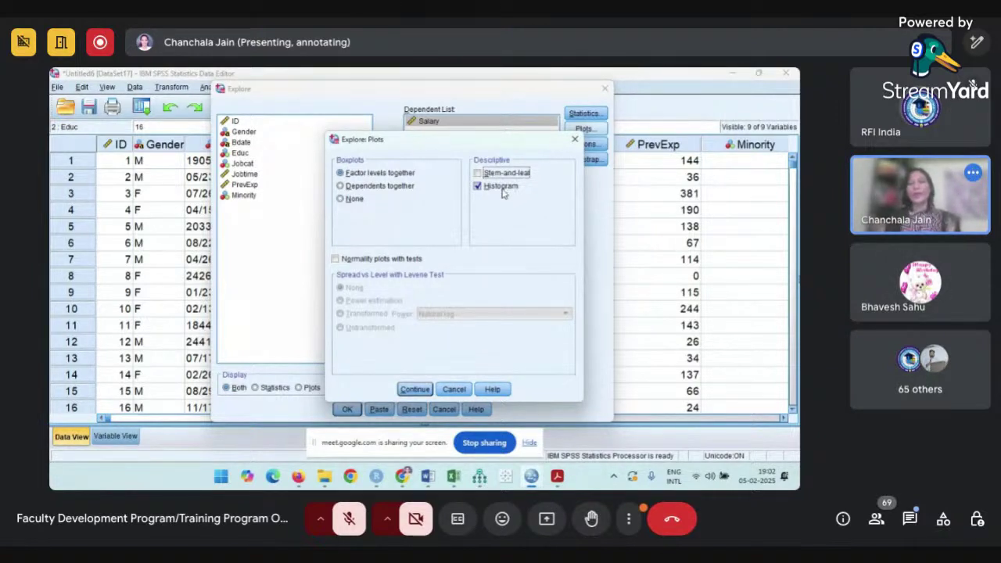
pyautogui.click(336, 260)
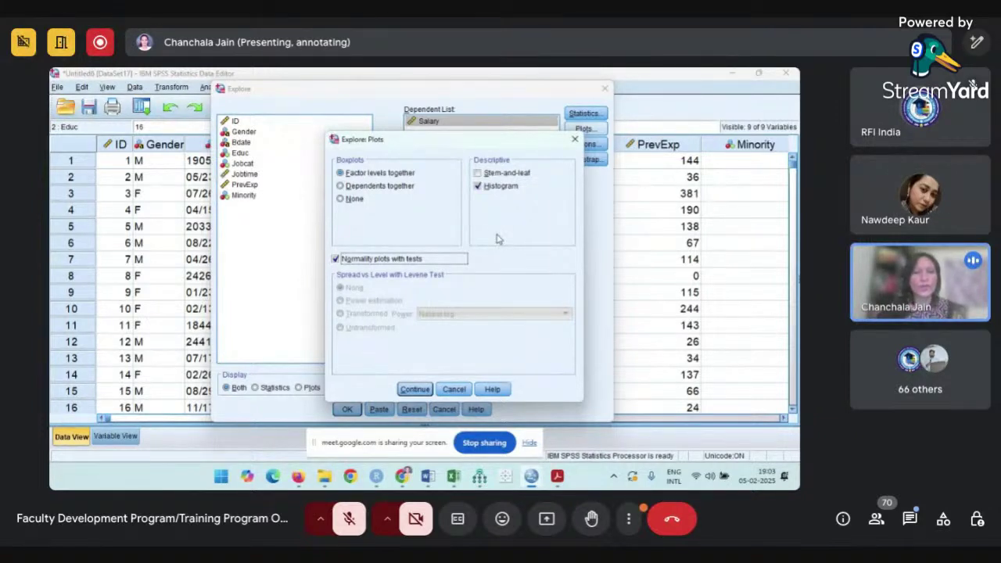
# - Snip the plot settings to the clipboard, then cancel the plot changes
pyautogui.press('super+shift+s')
pyautogui.moveTo(49, 67); pyautogui.dragTo(589, 388)
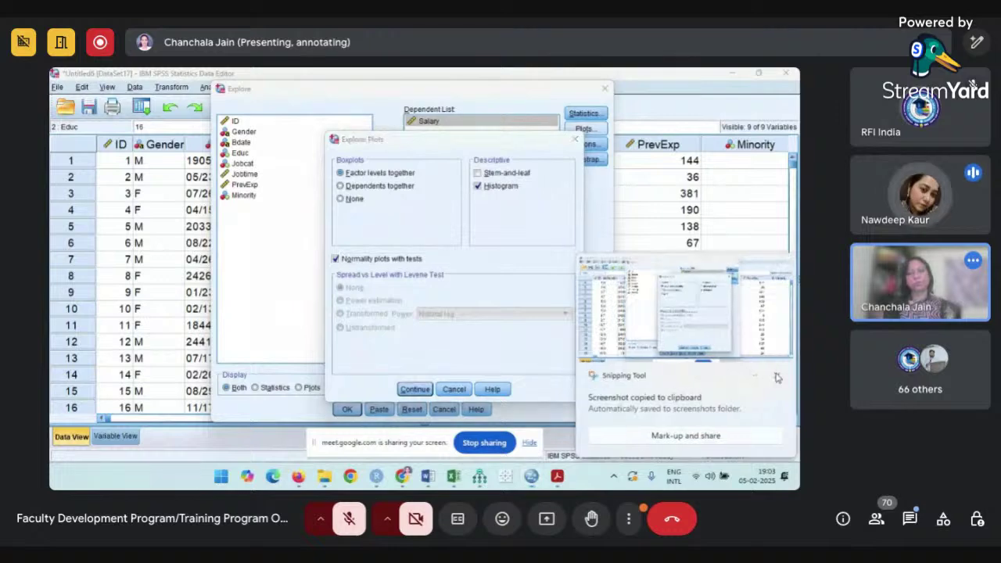
pyautogui.click(777, 378)
pyautogui.click(456, 391)
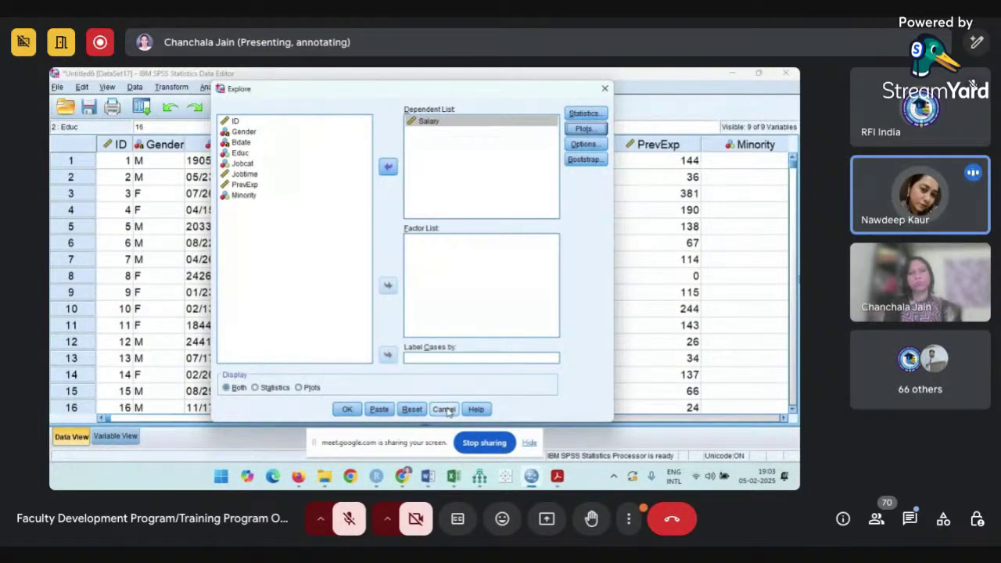
# - Restart the Explore analysis from scratch with Salary as the dependent variable
pyautogui.click(446, 410)
pyautogui.click(214, 87)
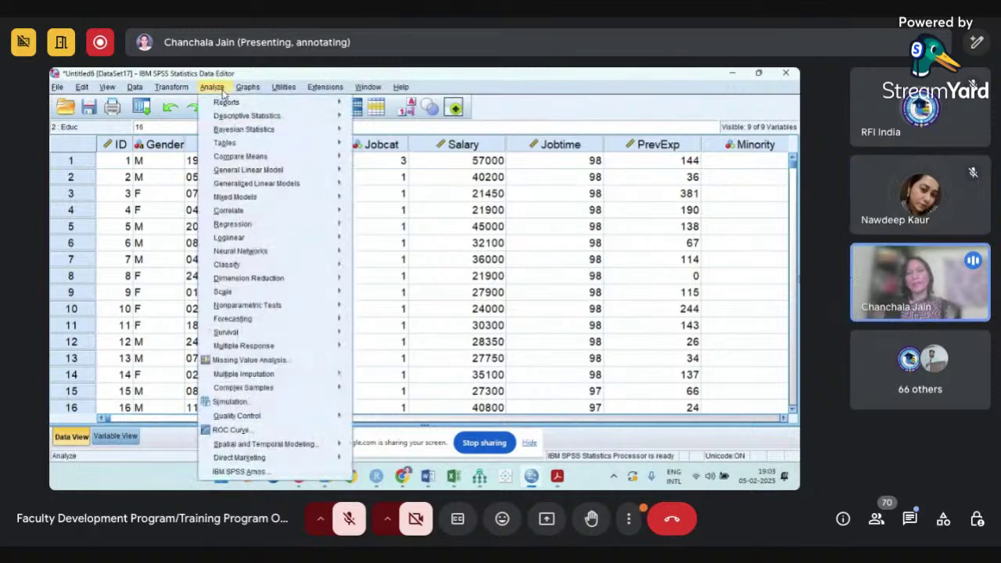
pyautogui.moveTo(270, 116)
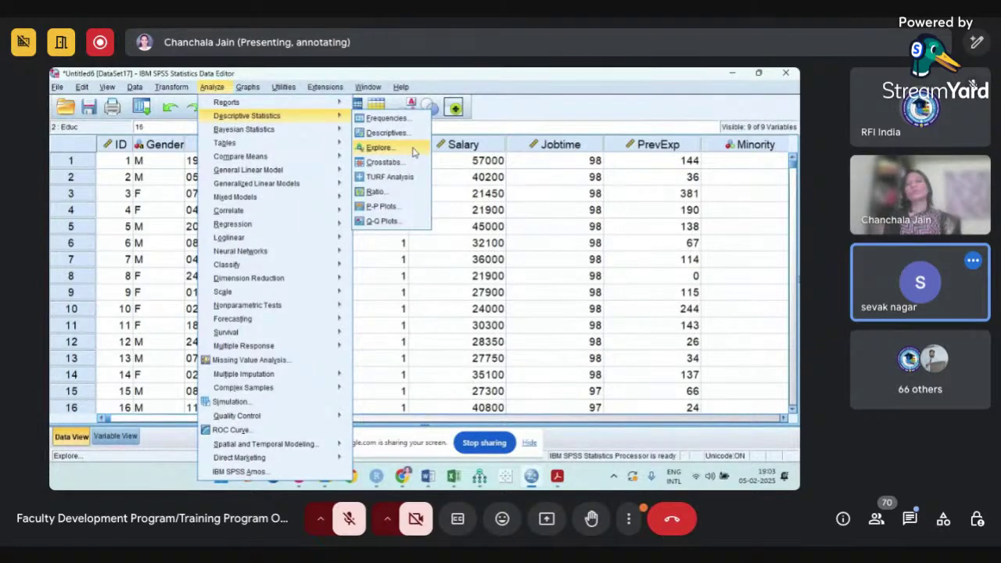
pyautogui.click(380, 147)
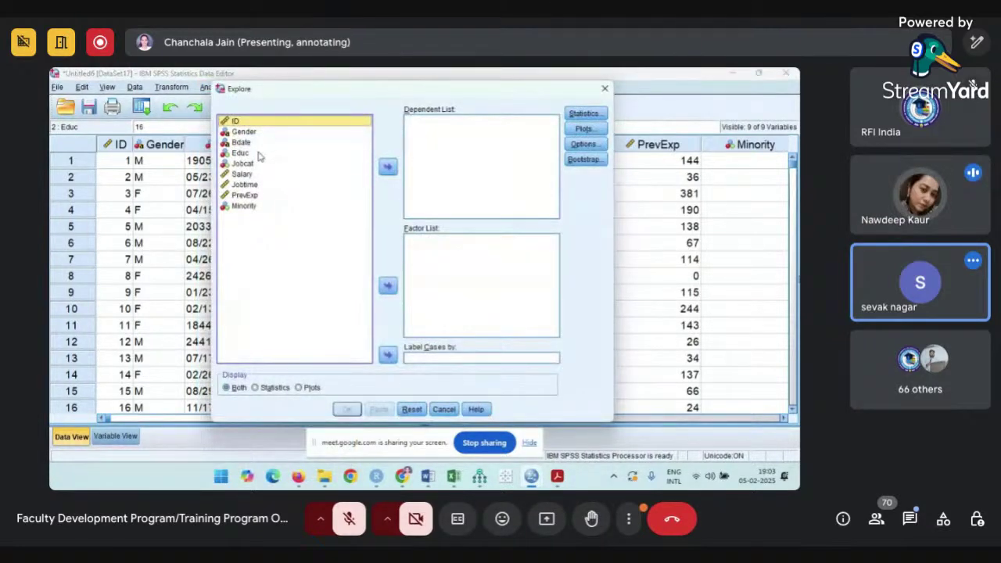
pyautogui.click(247, 174)
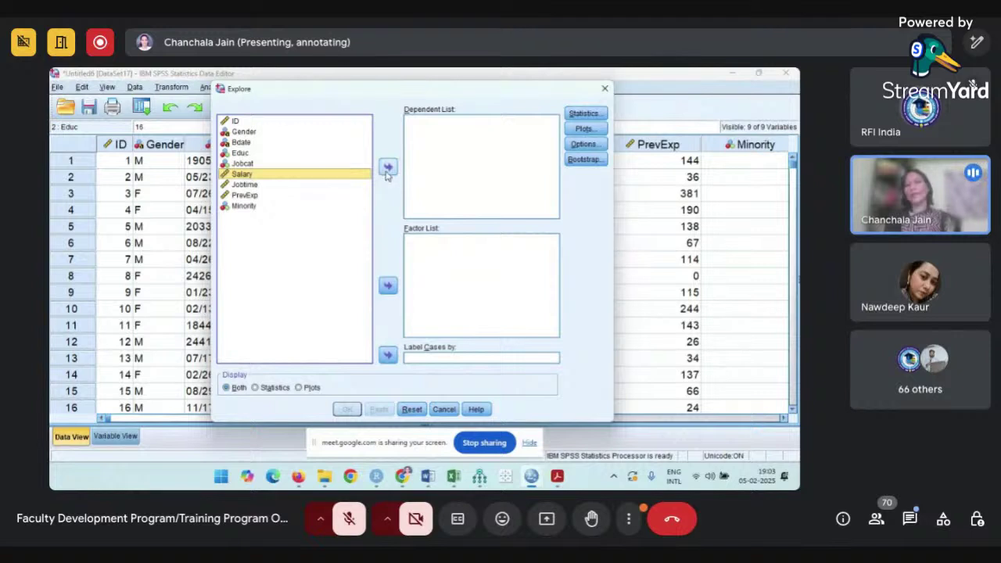
pyautogui.click(387, 167)
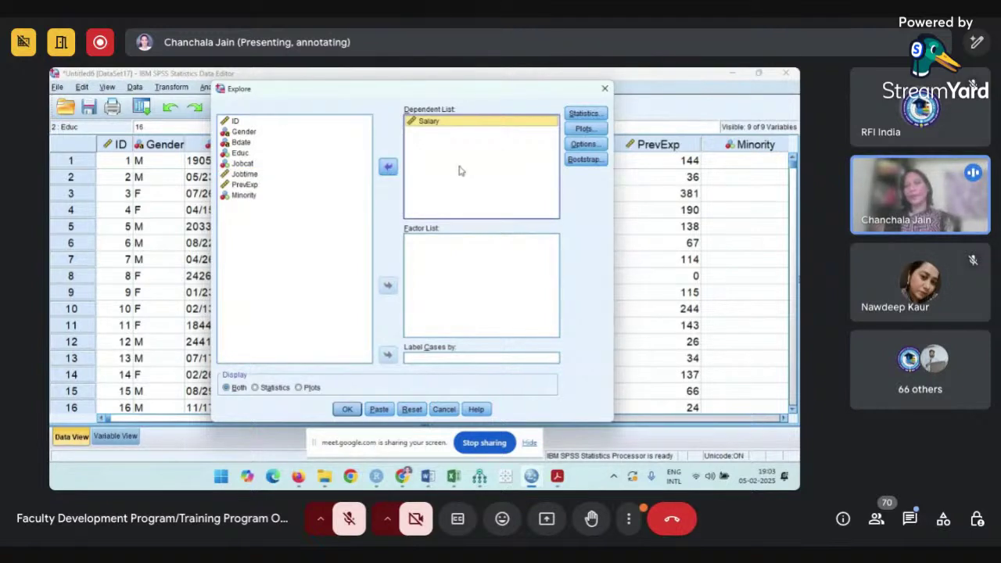
pyautogui.click(585, 128)
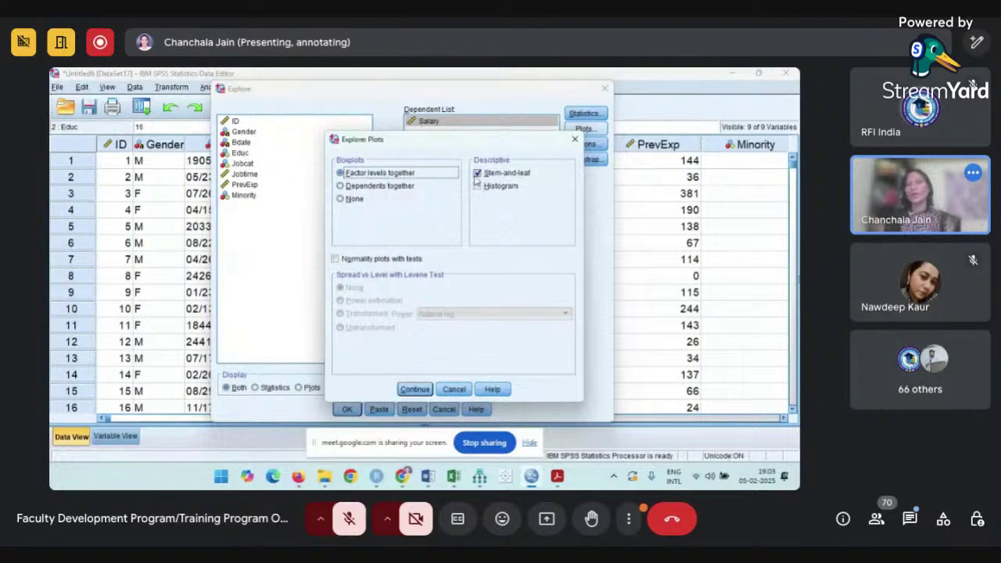
# - Choose Histogram and Normality plots without Stem-and-leaf, then run Explore on Salary
pyautogui.click(478, 174)
pyautogui.click(478, 186)
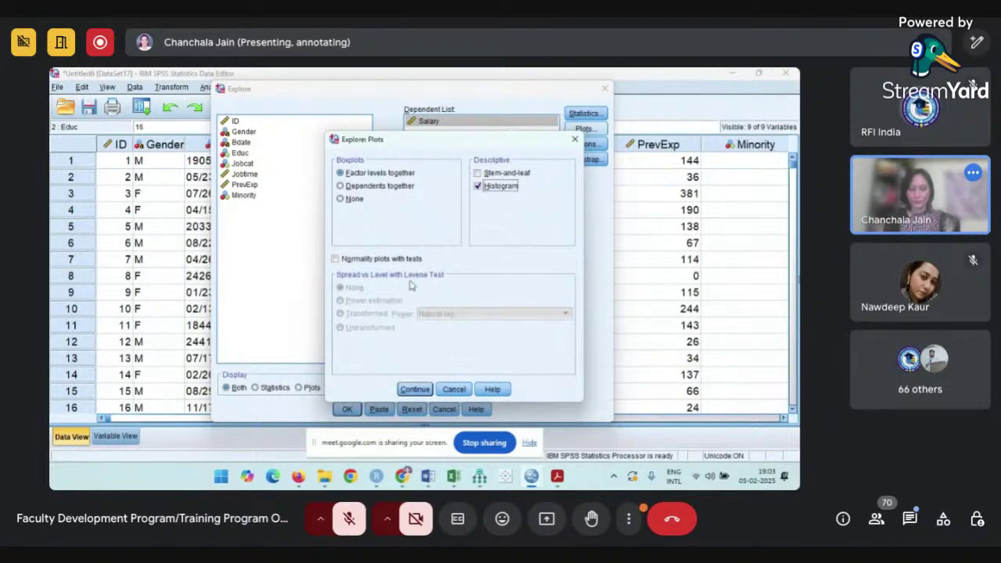
pyautogui.click(337, 260)
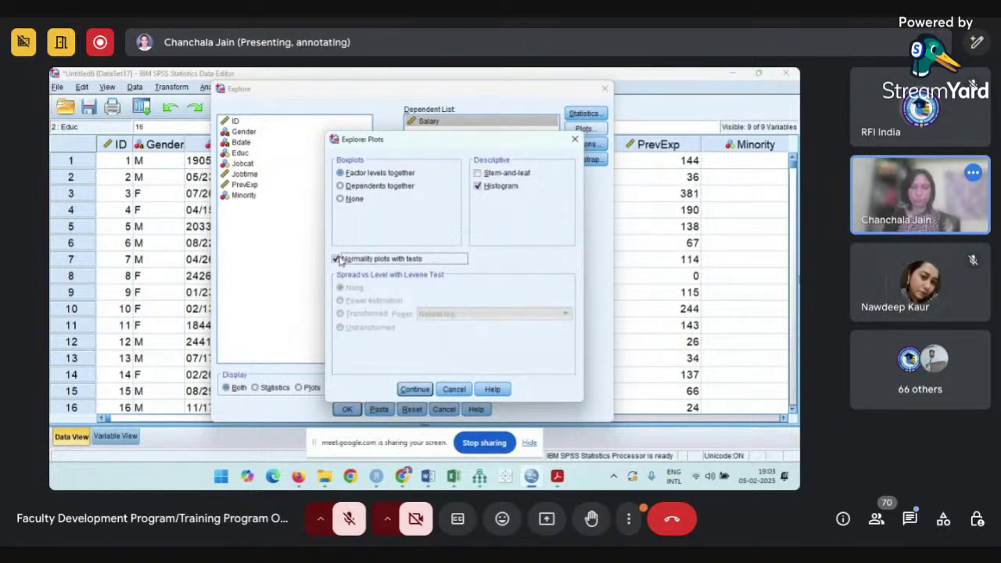
pyautogui.click(415, 389)
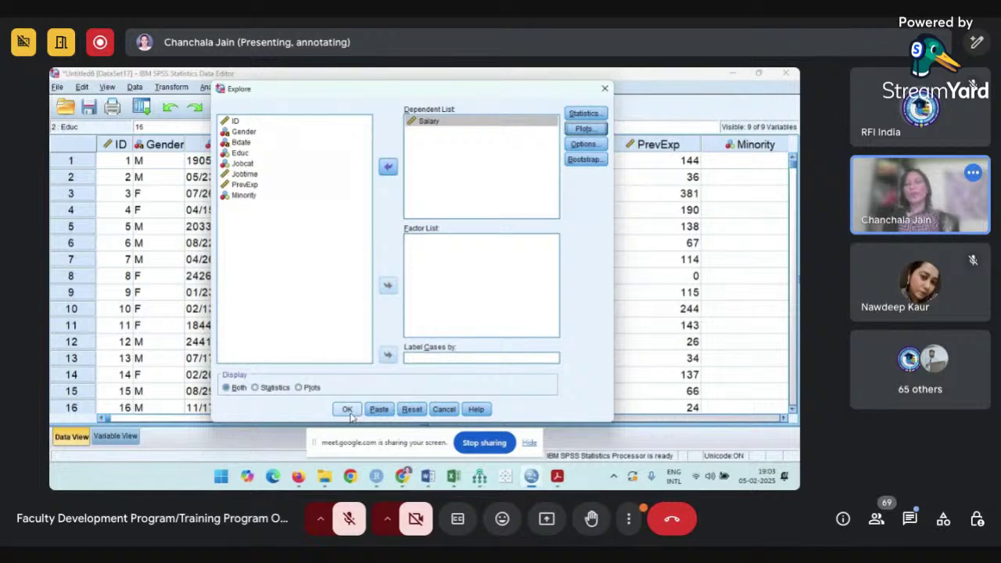
pyautogui.click(349, 414)
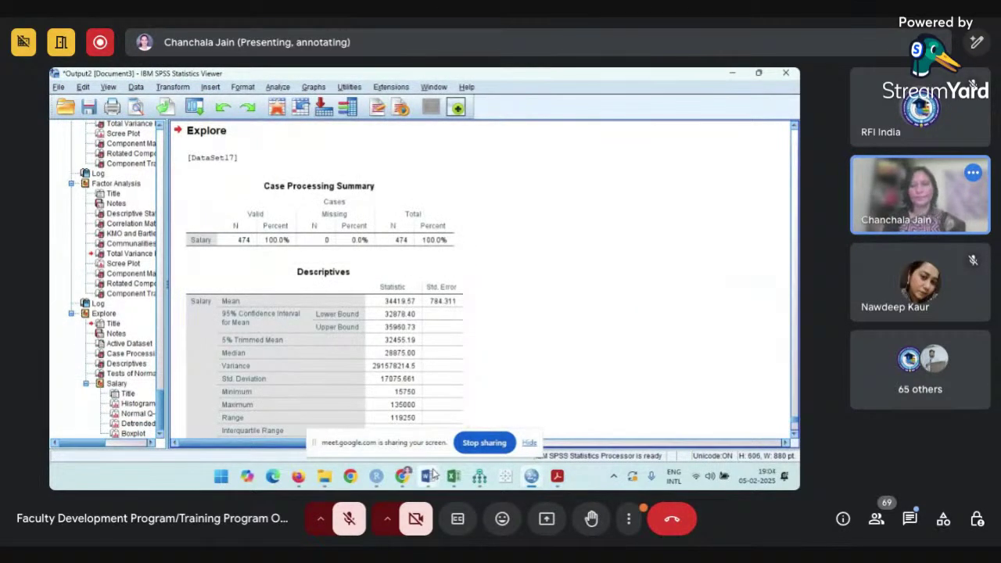
pyautogui.moveTo(433, 475)
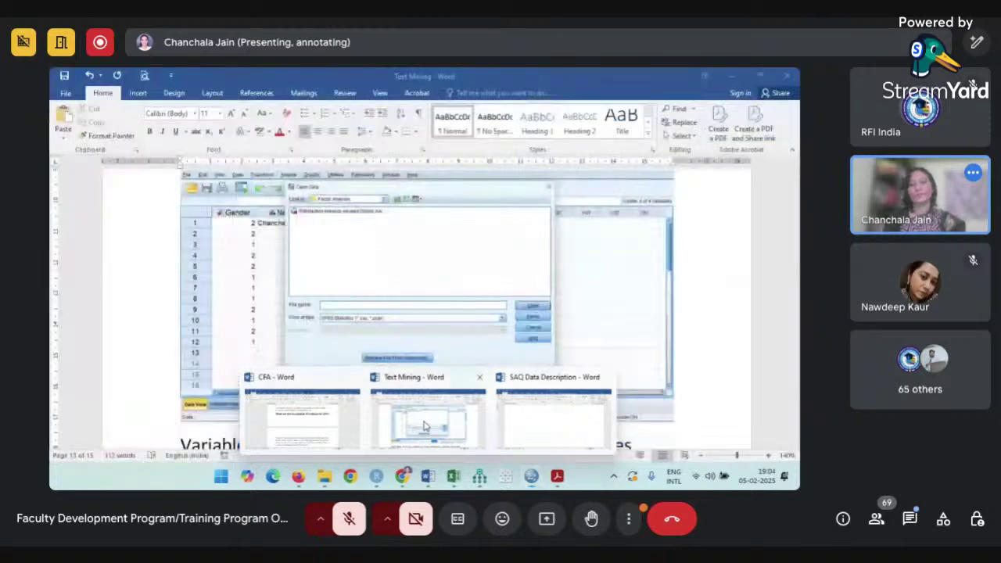
pyautogui.click(426, 427)
pyautogui.hotkey('alt', 'Tab')
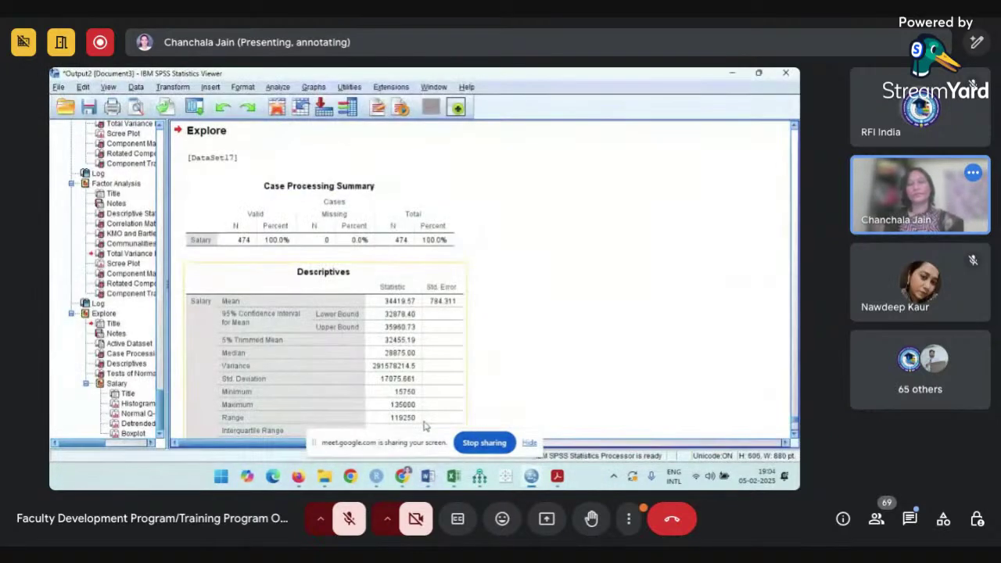
pyautogui.scroll(-2, 518, 365)
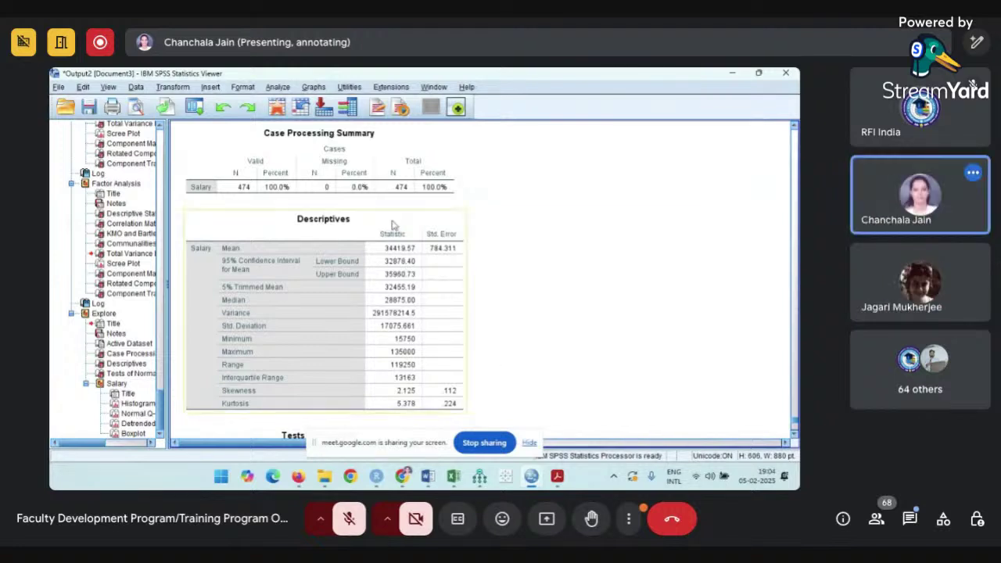
pyautogui.click(207, 131)
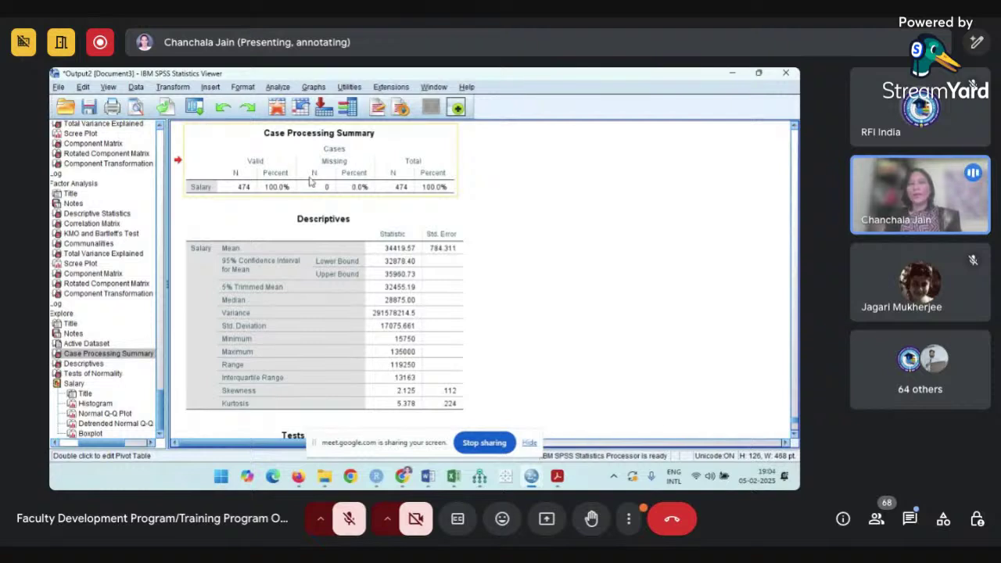
pyautogui.scroll(3, 311, 182)
pyautogui.scroll(-2, 311, 181)
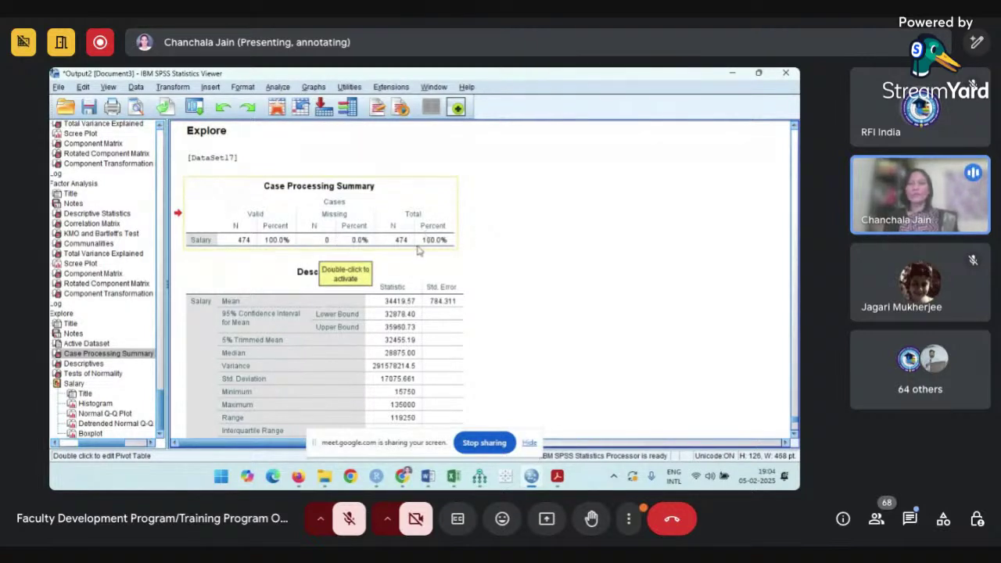
pyautogui.scroll(-3, 417, 251)
pyautogui.click(375, 215)
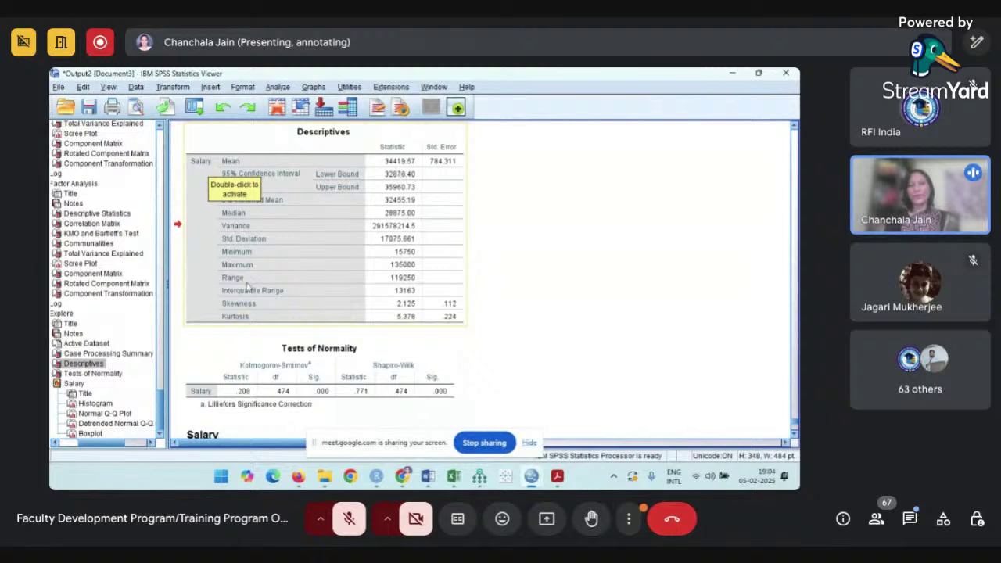
pyautogui.click(273, 259)
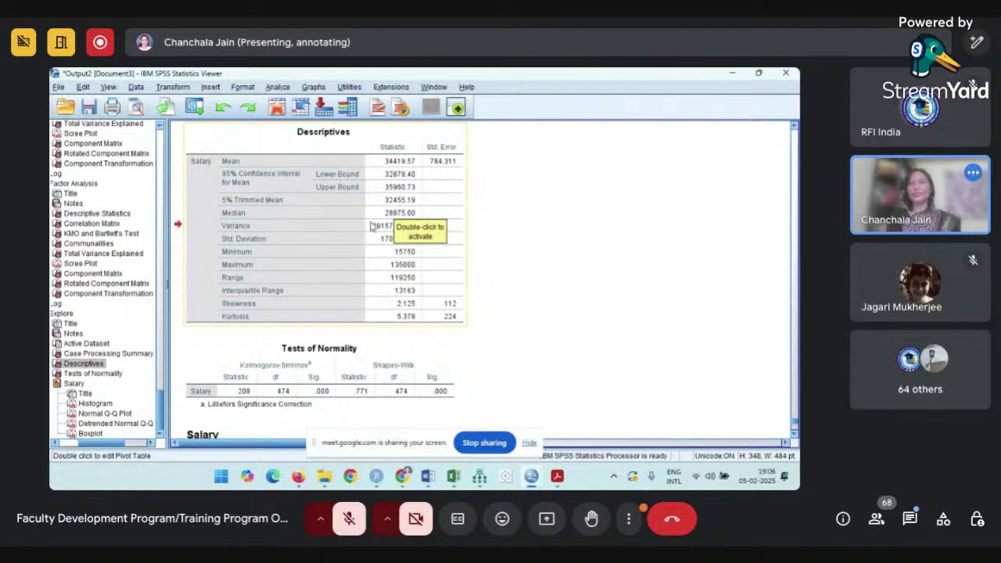
pyautogui.moveTo(394, 221); pyautogui.dragTo(501, 243)
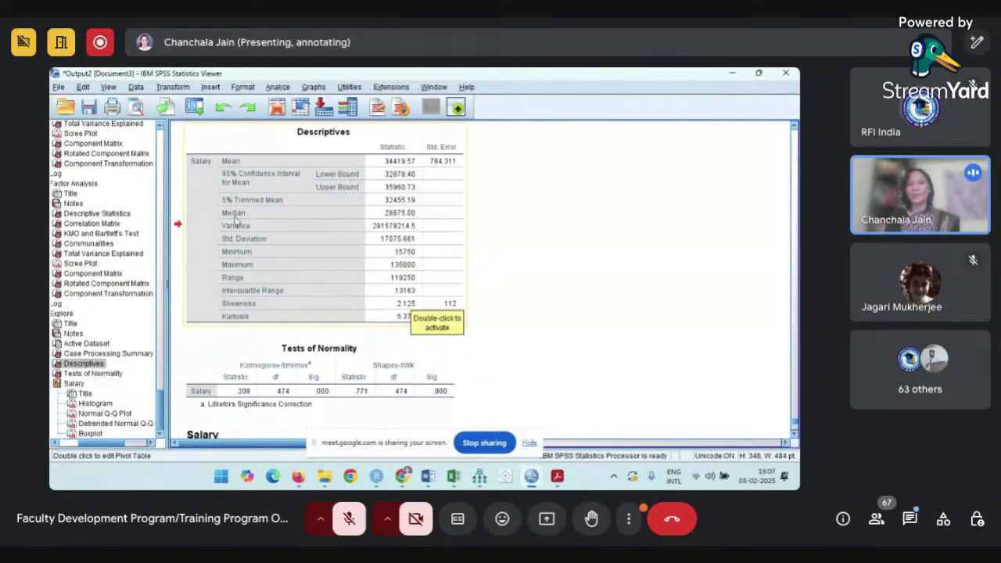
pyautogui.doubleClick(299, 321)
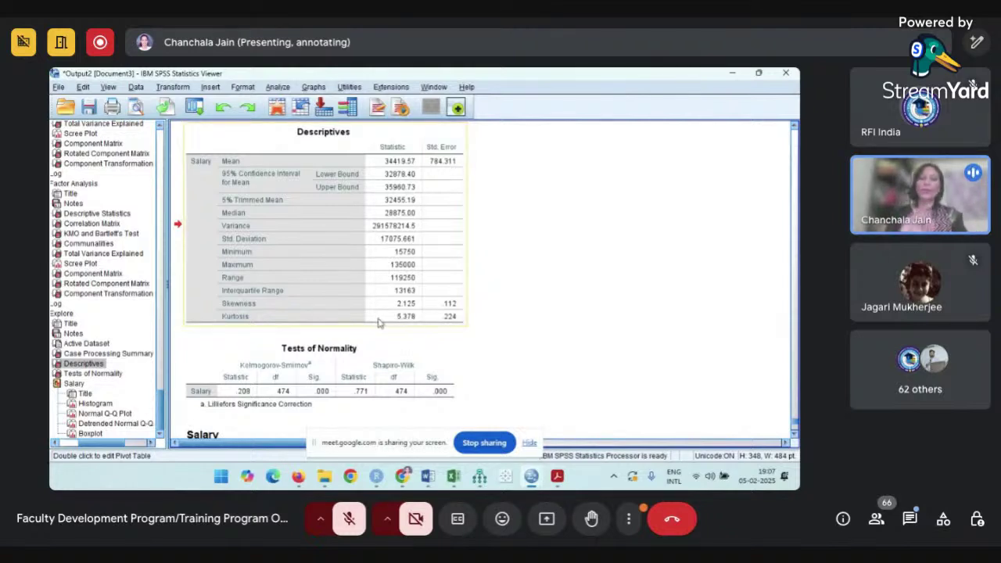
pyautogui.scroll(-2, 379, 323)
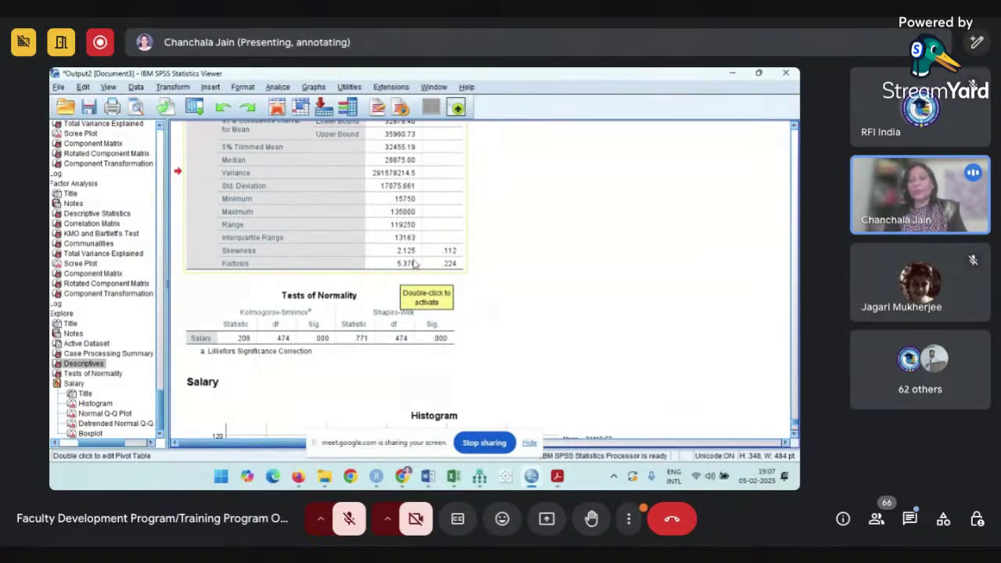
pyautogui.click(352, 345)
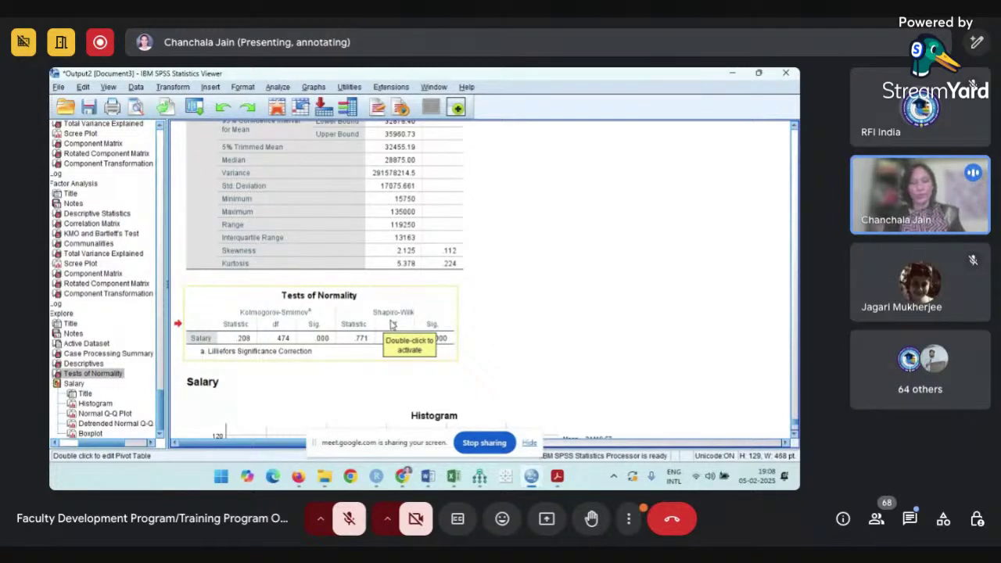
pyautogui.moveTo(393, 324); pyautogui.dragTo(472, 339)
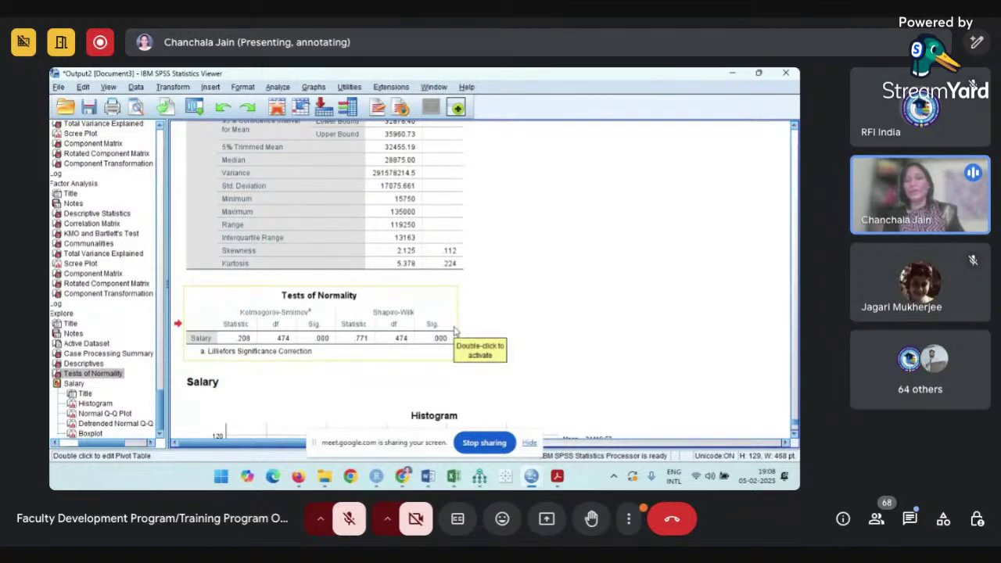
pyautogui.moveTo(456, 332); pyautogui.dragTo(436, 354)
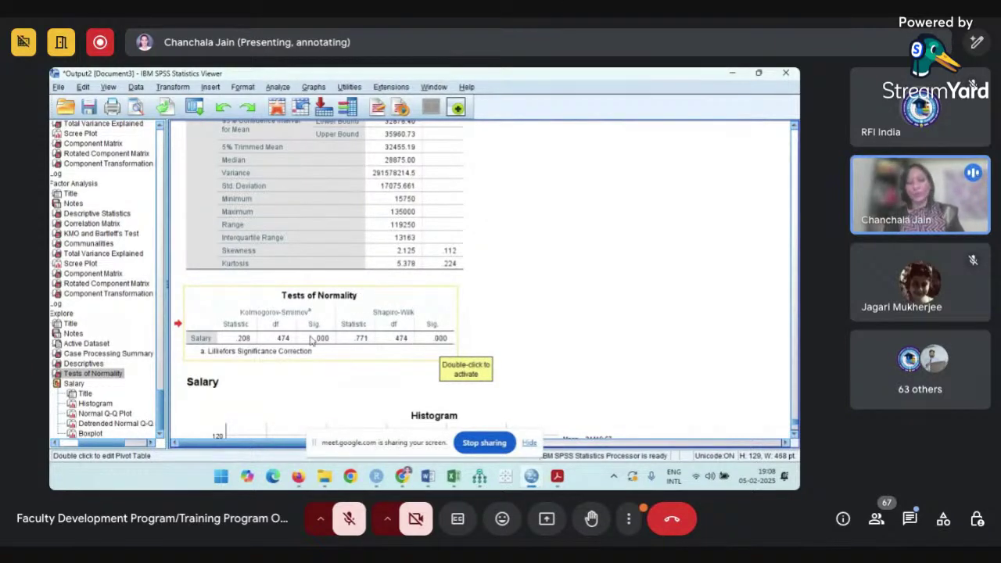
pyautogui.scroll(-5, 312, 339)
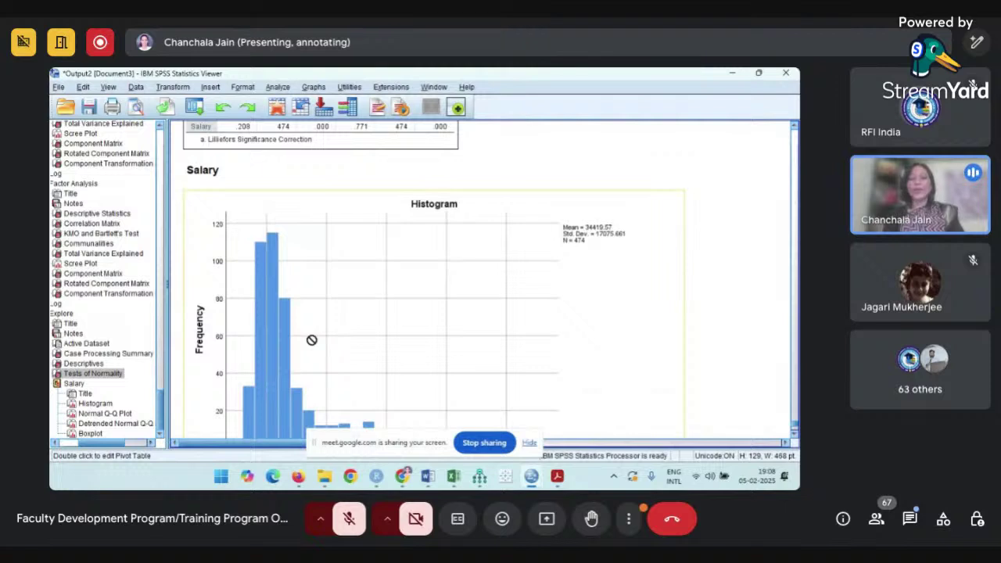
pyautogui.scroll(-3, 312, 338)
pyautogui.scroll(1, 332, 217)
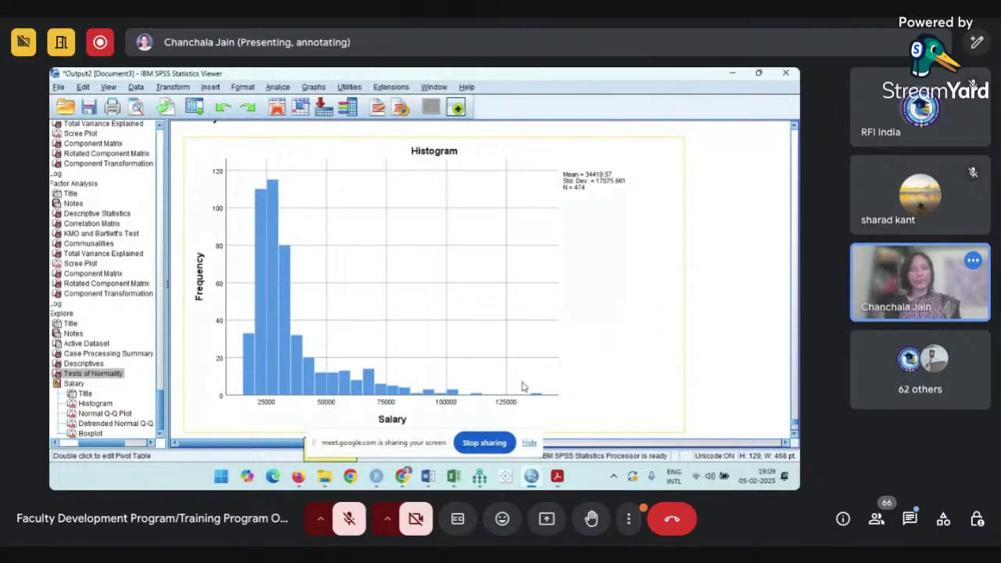
pyautogui.scroll(-5, 523, 387)
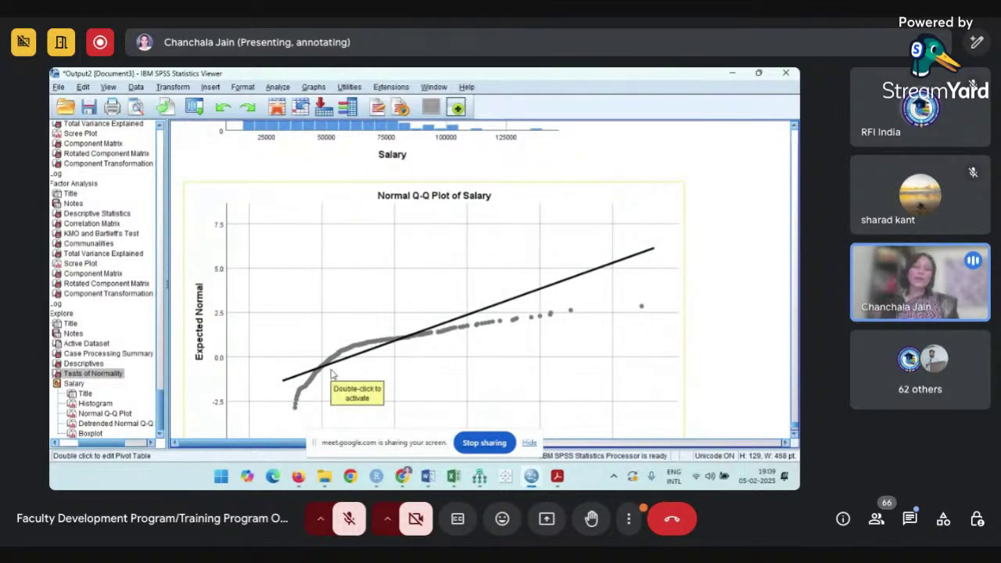
pyautogui.scroll(-2, 330, 374)
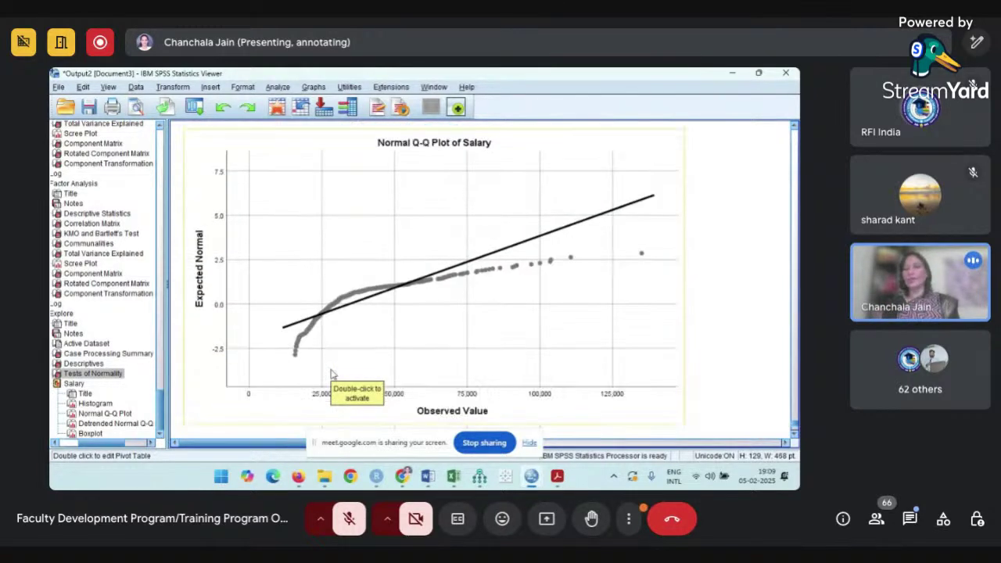
pyautogui.scroll(-10, 353, 287)
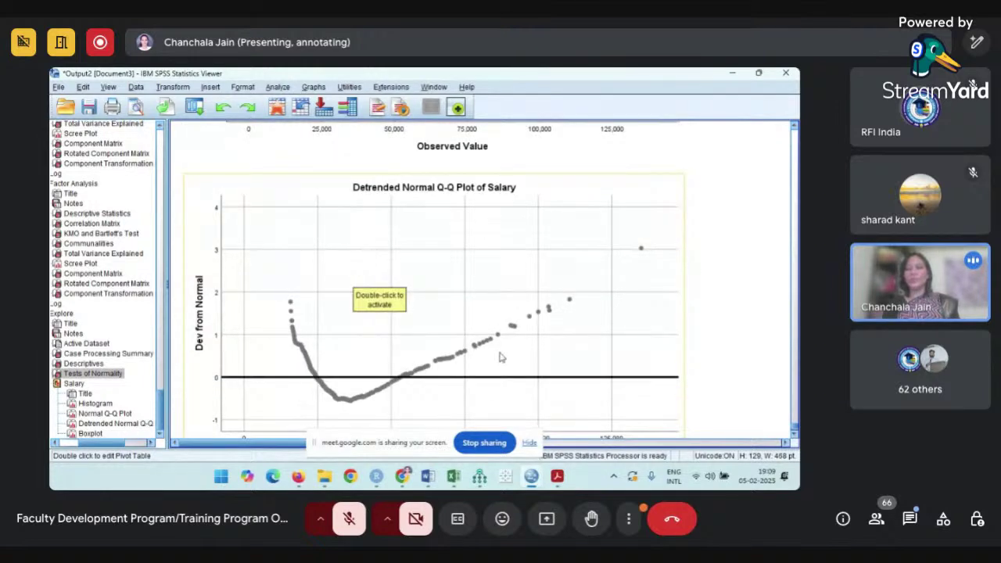
pyautogui.scroll(-15, 501, 357)
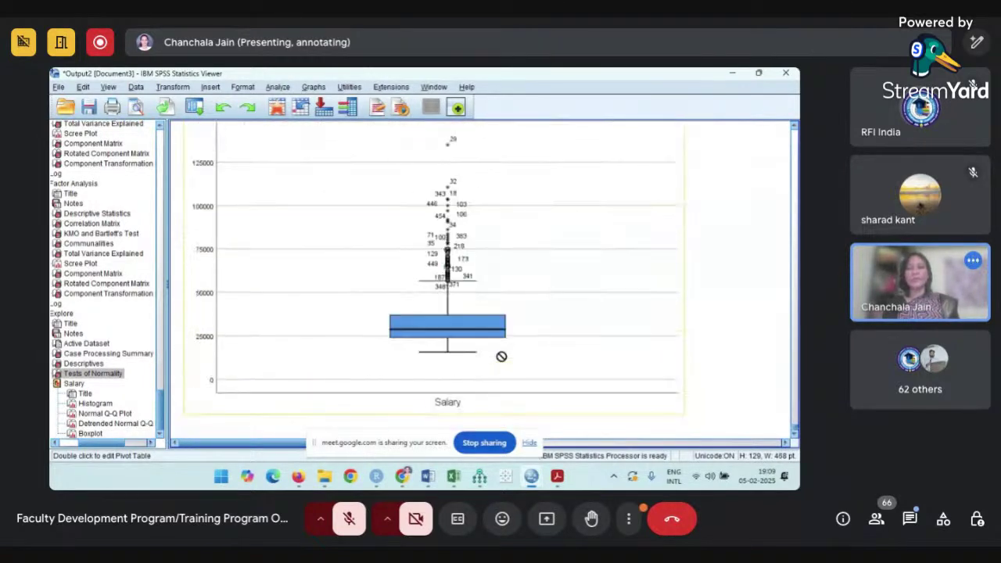
pyautogui.click(501, 357)
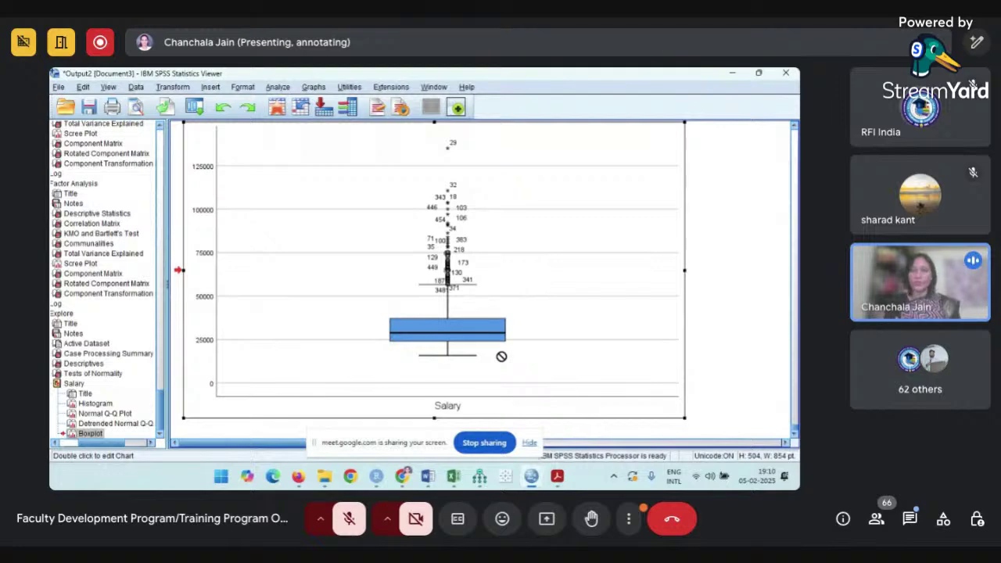
pyautogui.moveTo(501, 357); pyautogui.dragTo(485, 367)
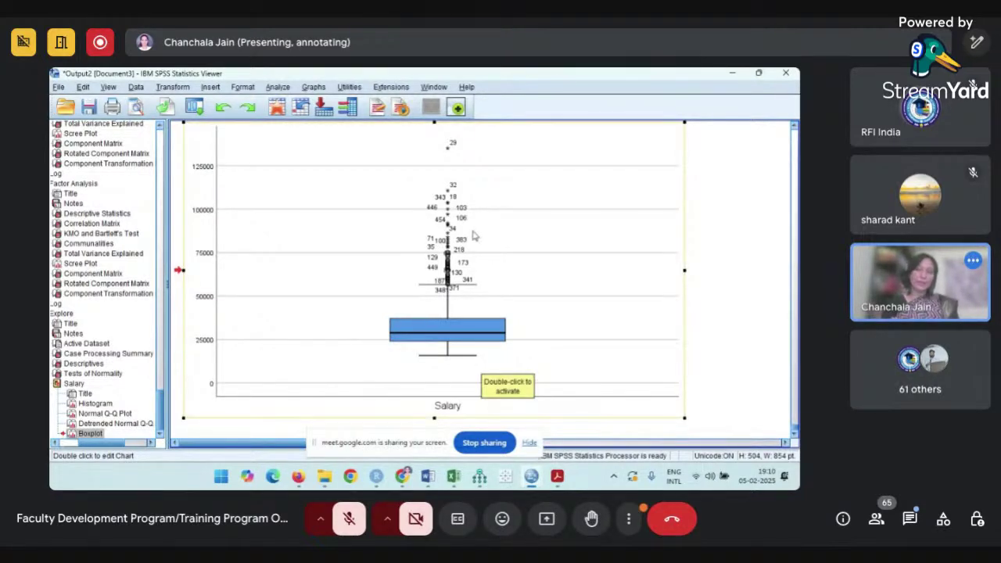
pyautogui.scroll(15, 472, 236)
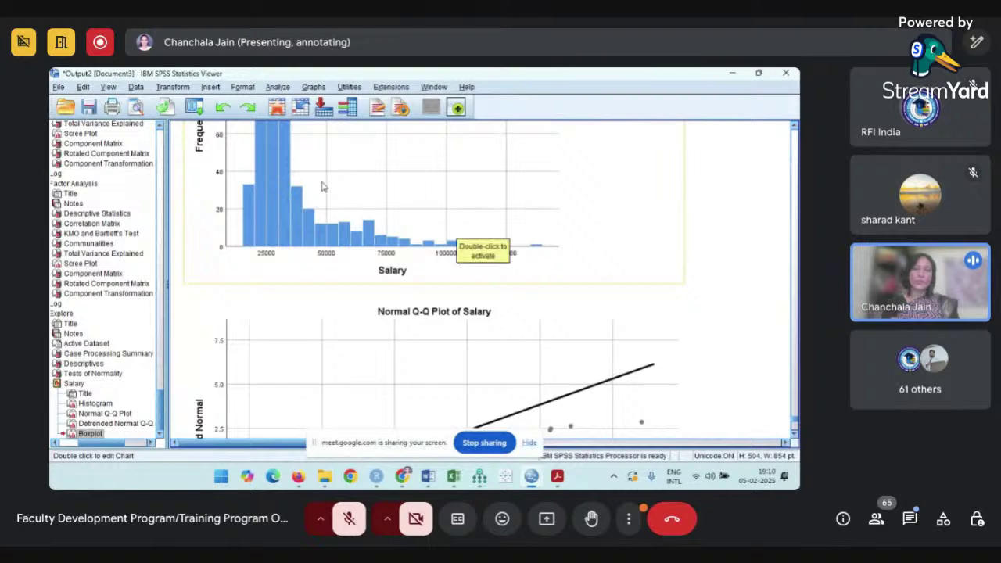
pyautogui.scroll(-5, 459, 247)
pyautogui.scroll(-6, 458, 247)
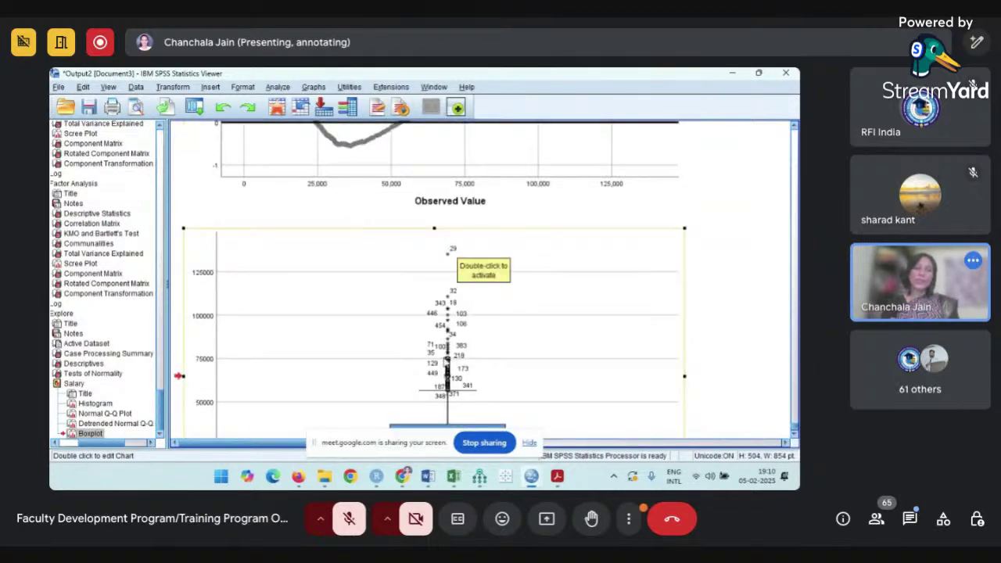
pyautogui.scroll(-2, 453, 356)
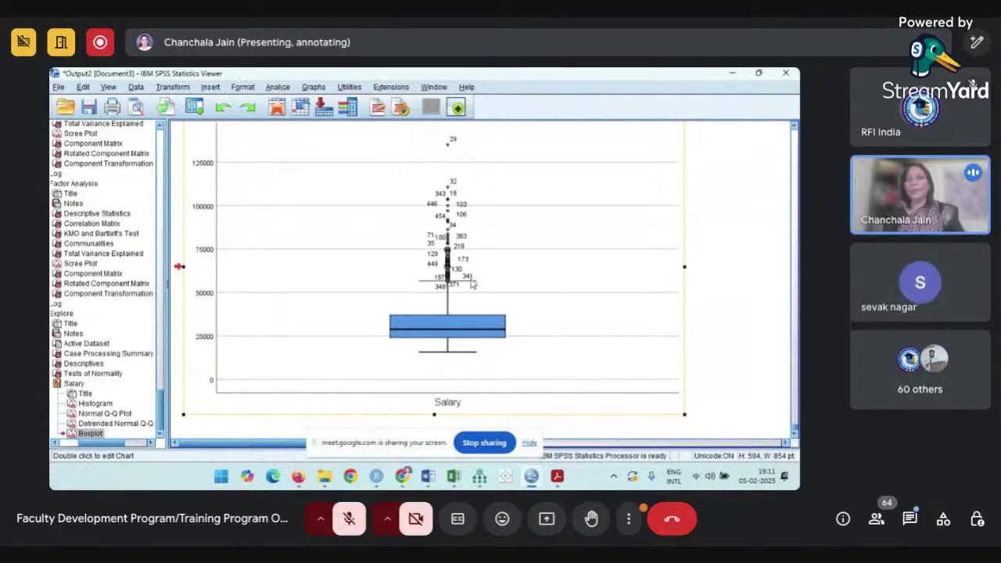
pyautogui.scroll(1, 472, 281)
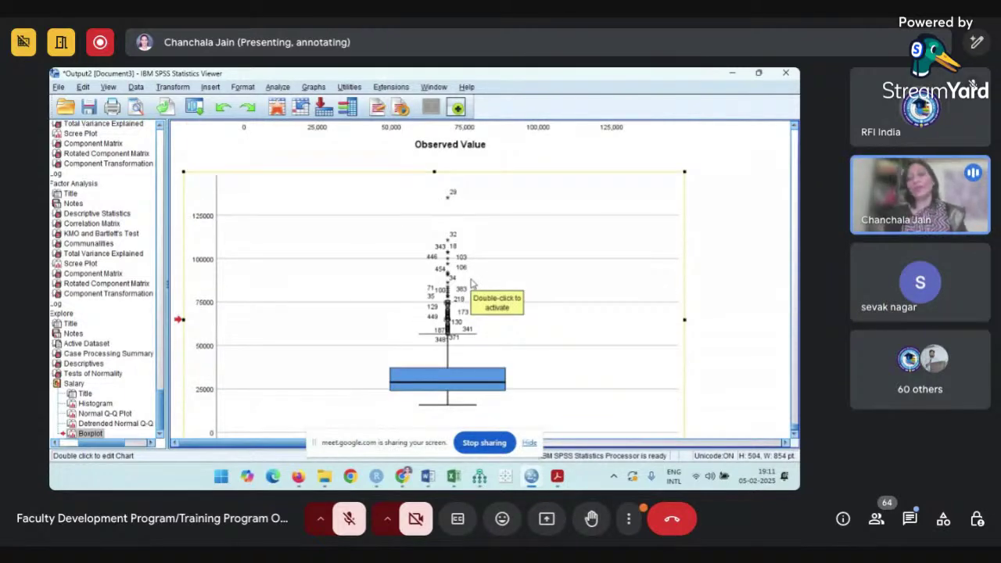
pyautogui.scroll(4, 472, 283)
pyautogui.scroll(15, 471, 283)
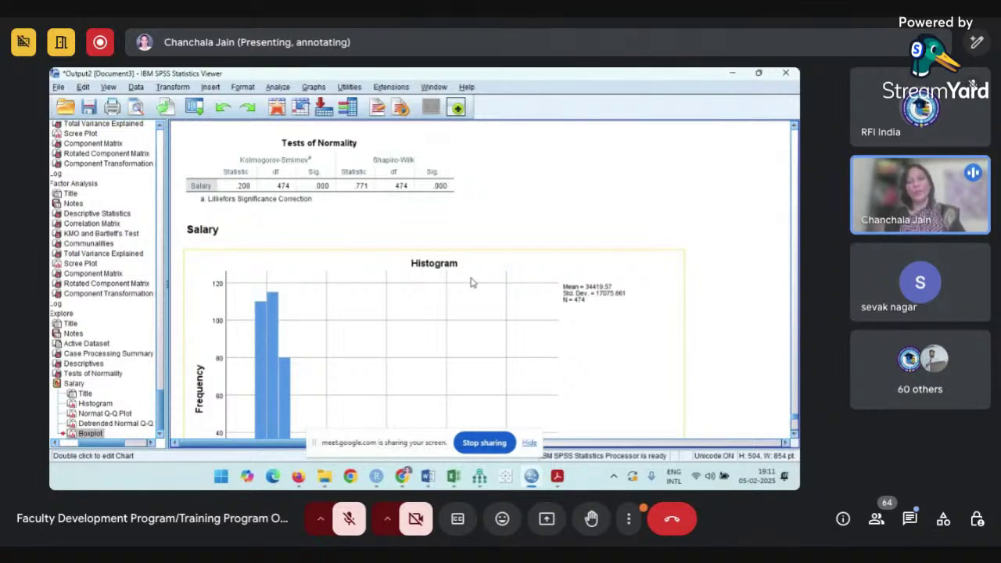
# - Select the Salary Descriptives table showing mean 34419.57 and median 28875.00
pyautogui.scroll(10, 357, 203)
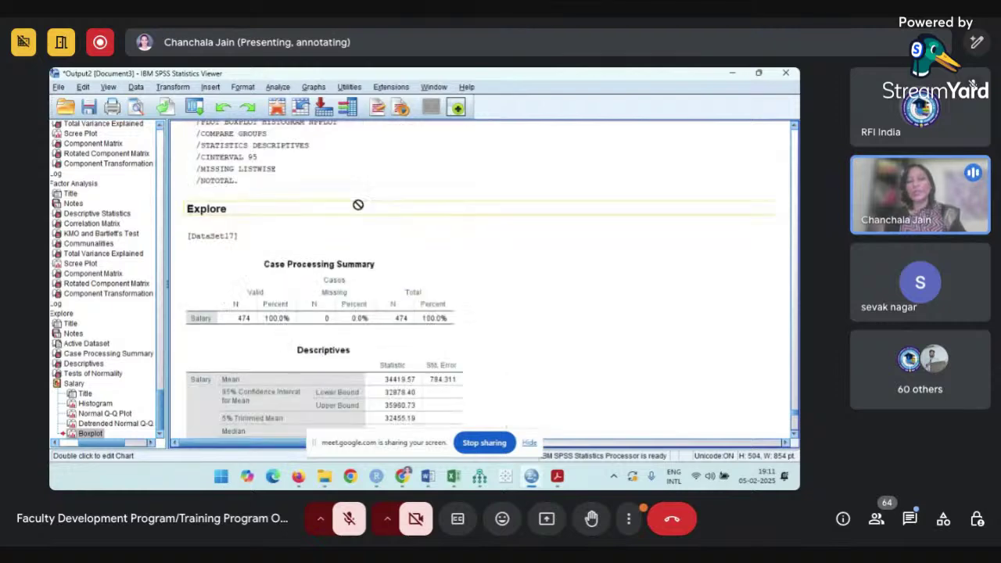
pyautogui.scroll(-3, 357, 204)
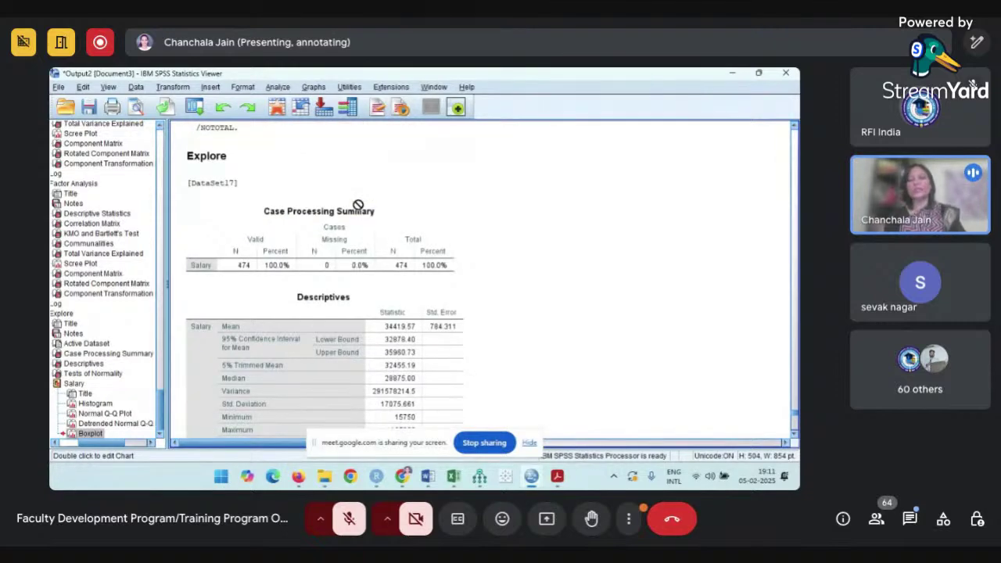
pyautogui.scroll(-6, 358, 204)
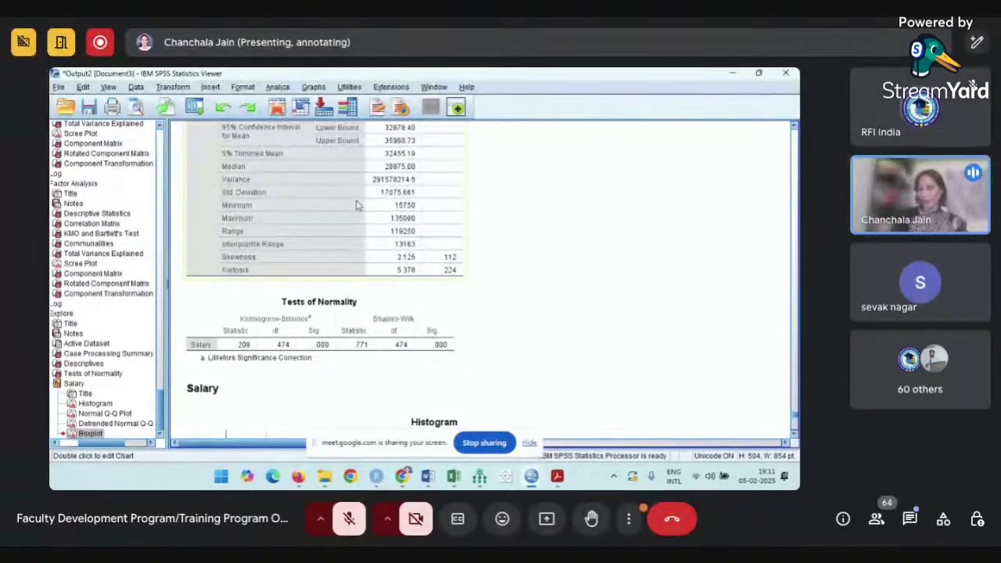
pyautogui.scroll(5, 358, 204)
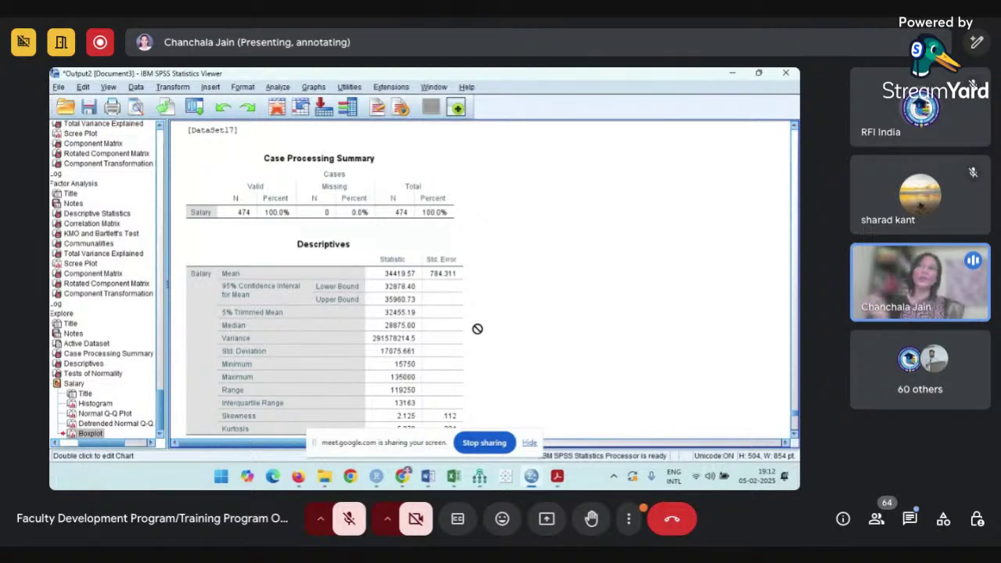
pyautogui.click(388, 342)
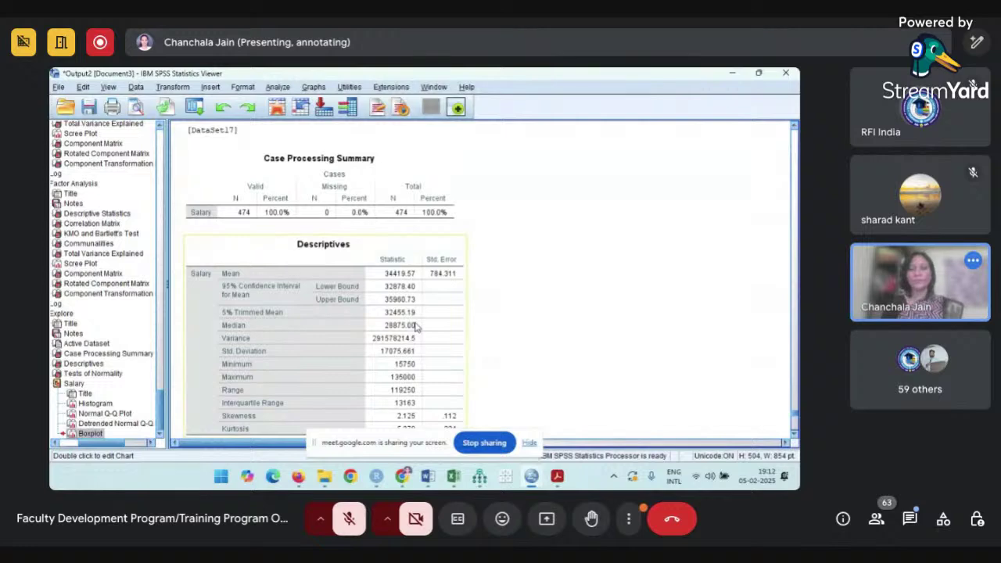
# - Snip the Viewer showing the Normal Q-Q Plot of Salary to the clipboard
pyautogui.scroll(-15, 415, 326)
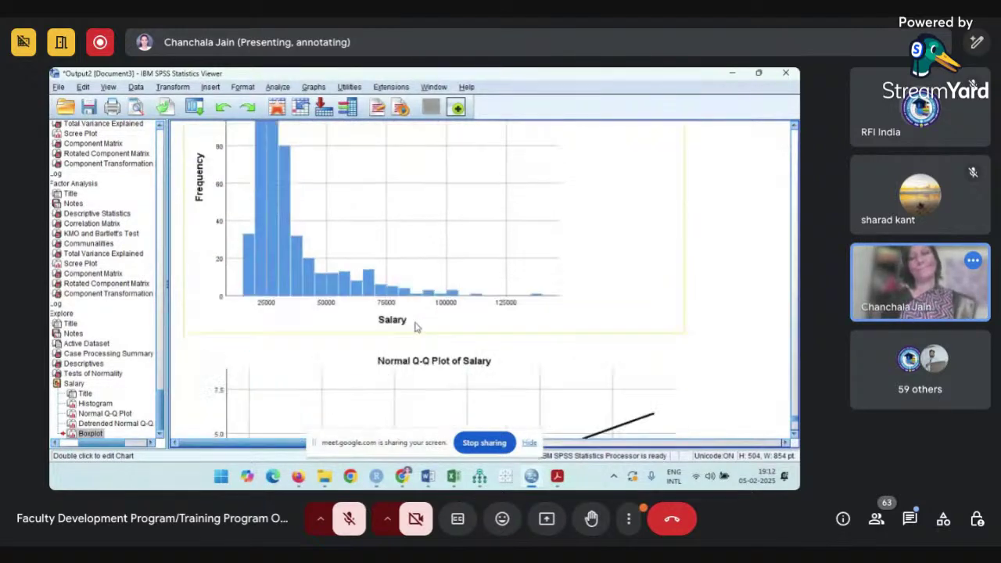
pyautogui.scroll(3, 416, 327)
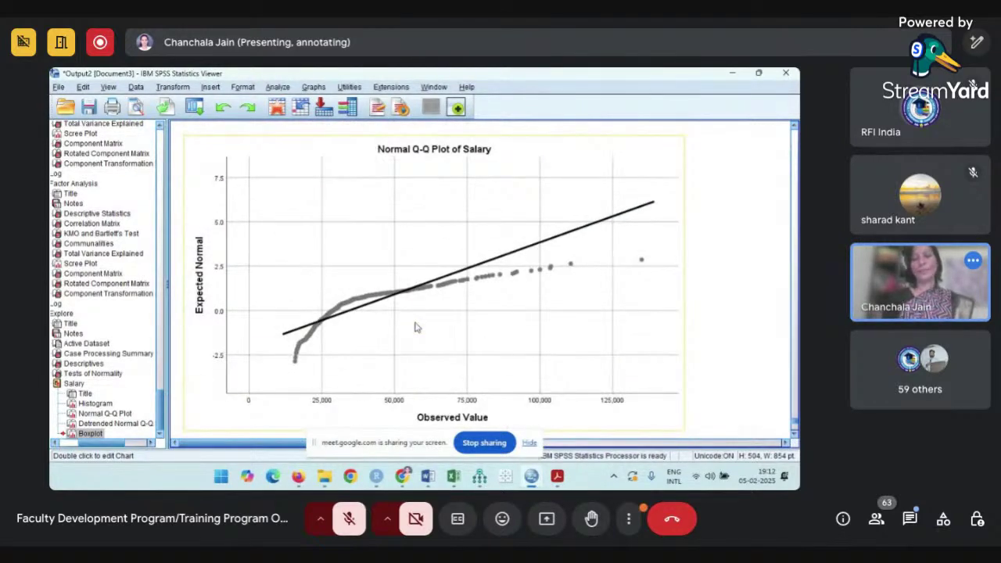
pyautogui.hotkey('alt', 'Tab')
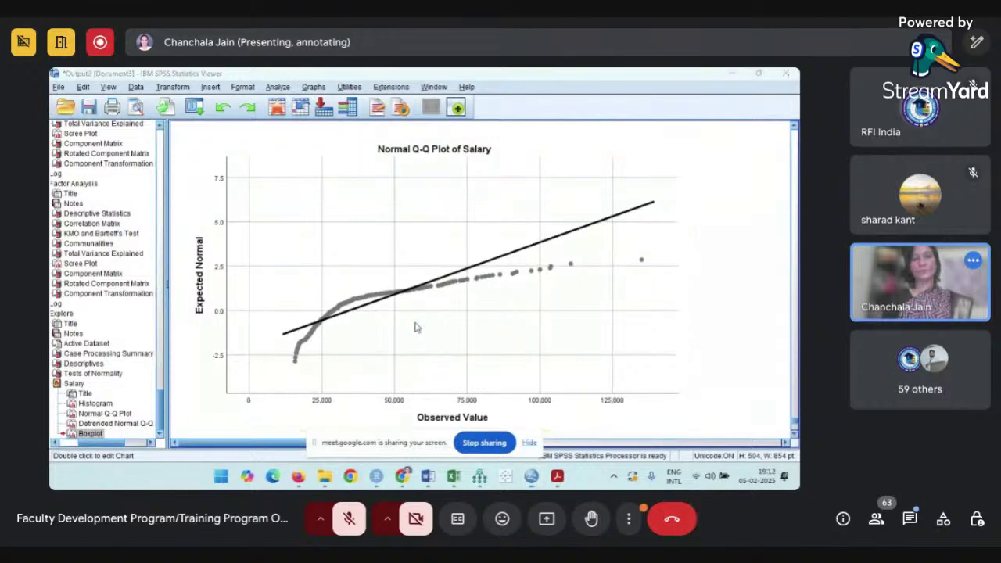
pyautogui.press('super+shift+s')
pyautogui.moveTo(49, 68); pyautogui.dragTo(644, 389)
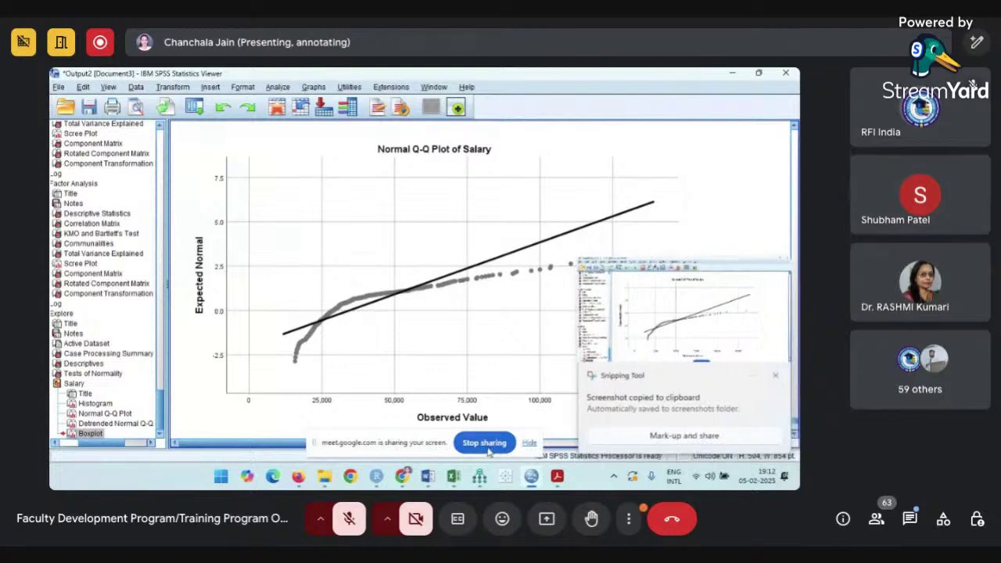
# - Dismiss the screenshot-copied notice and stop presenting the SPSS Viewer window in Google Meet
pyautogui.click(775, 377)
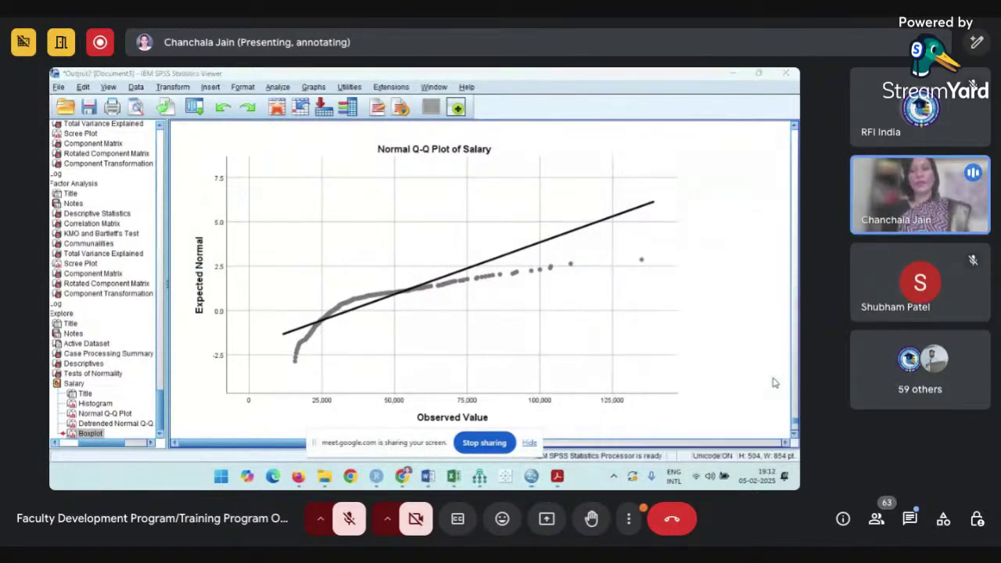
pyautogui.click(505, 447)
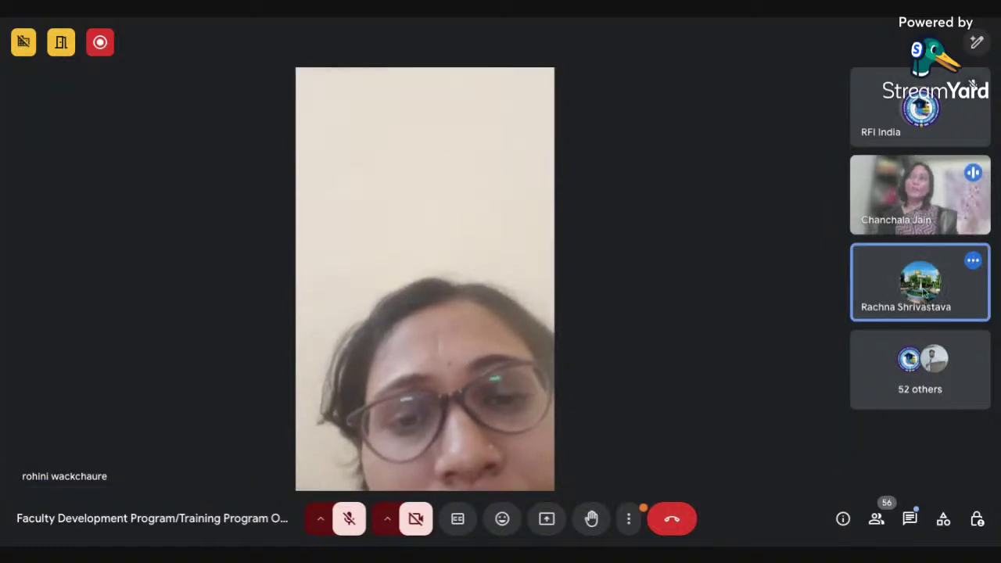
pyautogui.moveTo(925, 285)
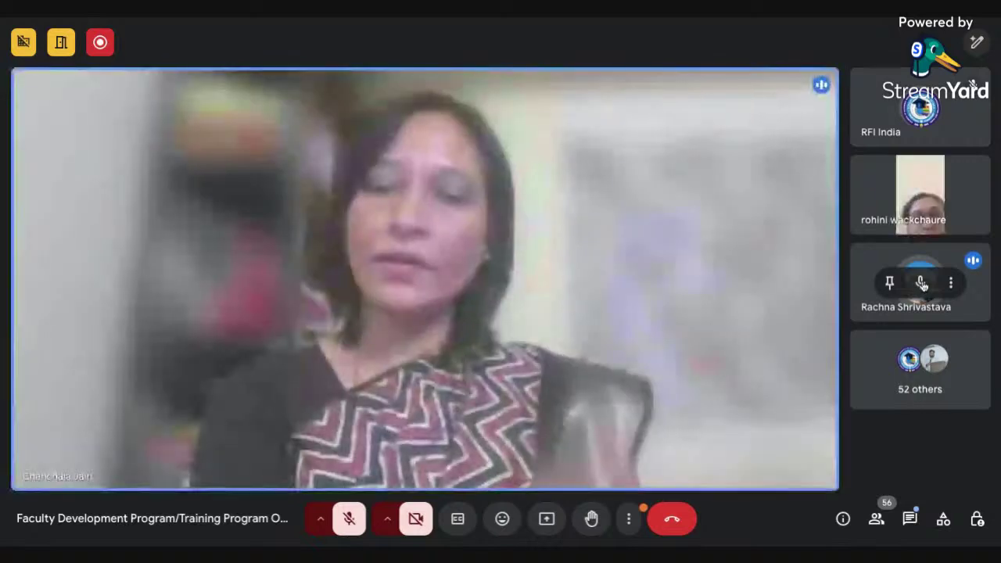
# - Mute one participant for everyone, then briefly unmute and re-mute your own microphone
pyautogui.click(922, 283)
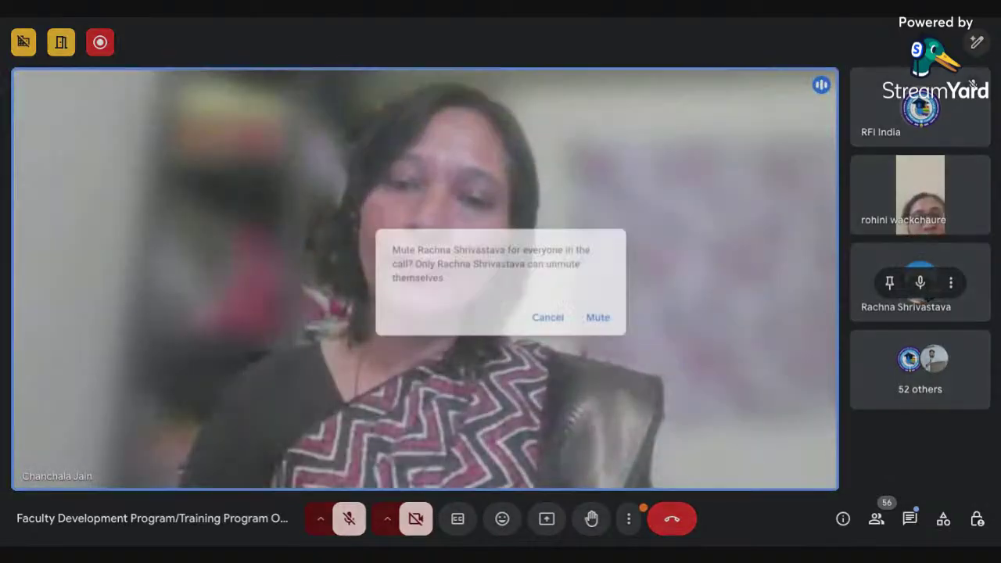
pyautogui.click(600, 318)
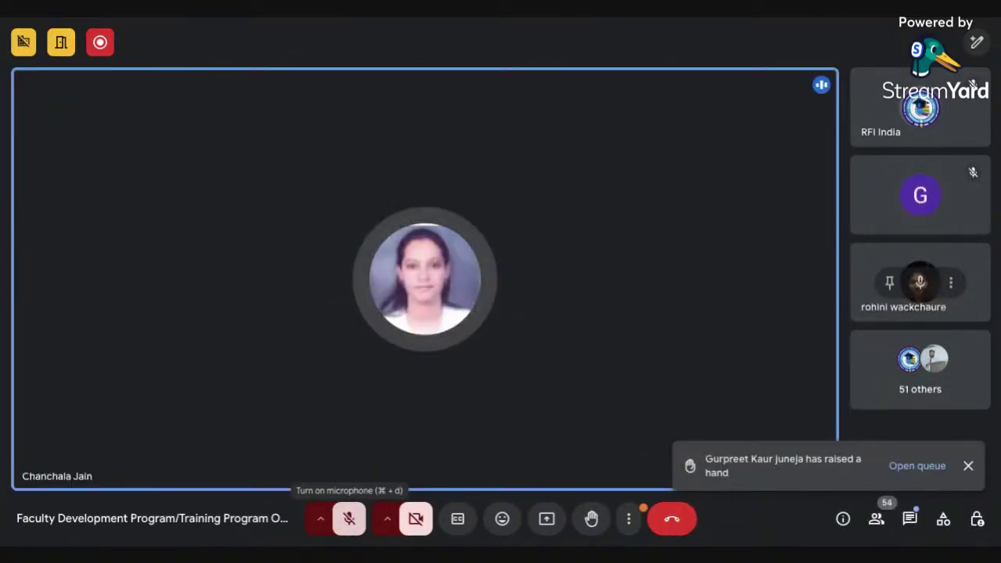
pyautogui.click(349, 518)
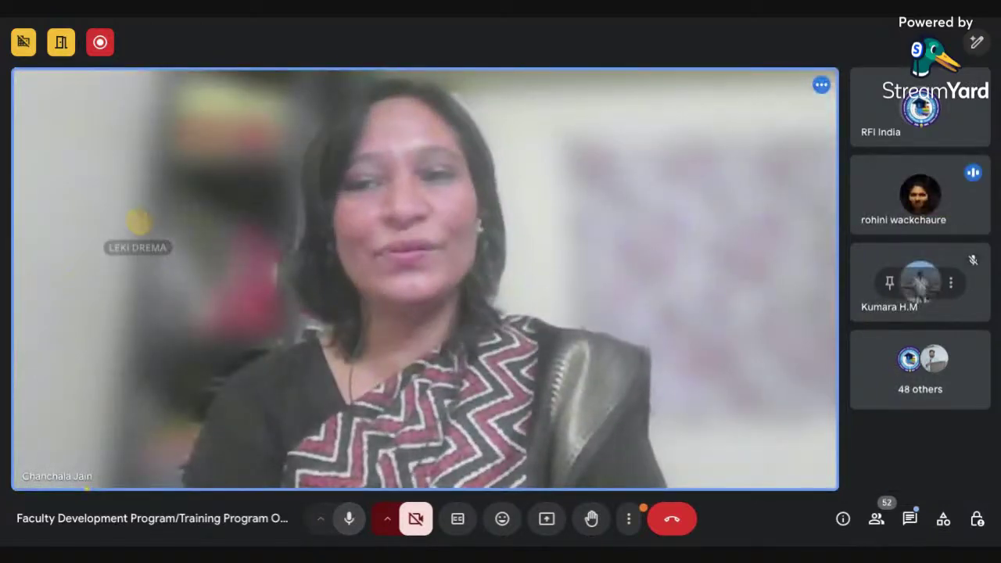
pyautogui.click(349, 519)
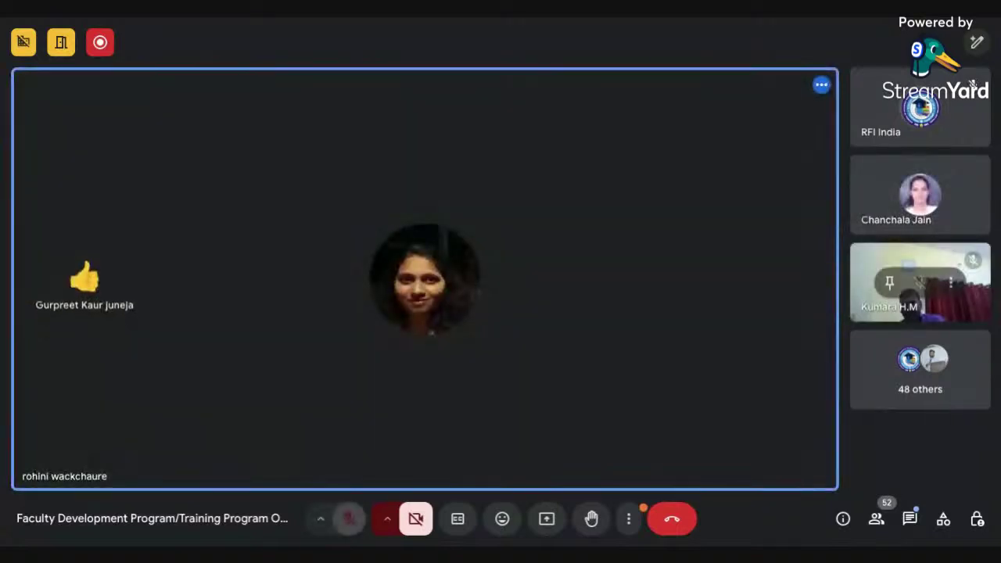